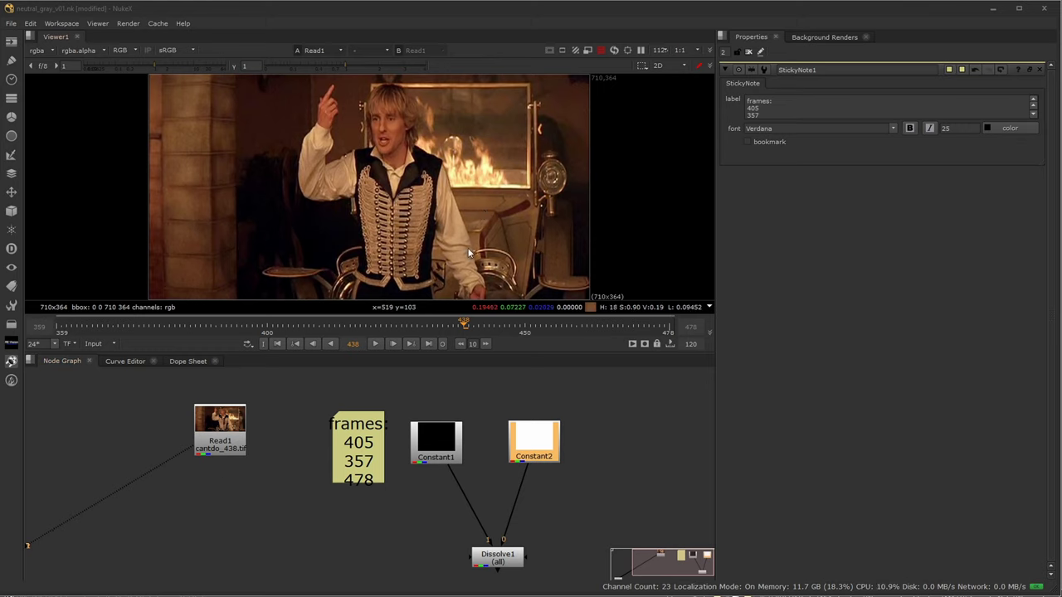
- View the Constant1, Constant2 and Dissolve1 nodes one after another in the viewer
middle_click_drag(263, 477, 274, 480)
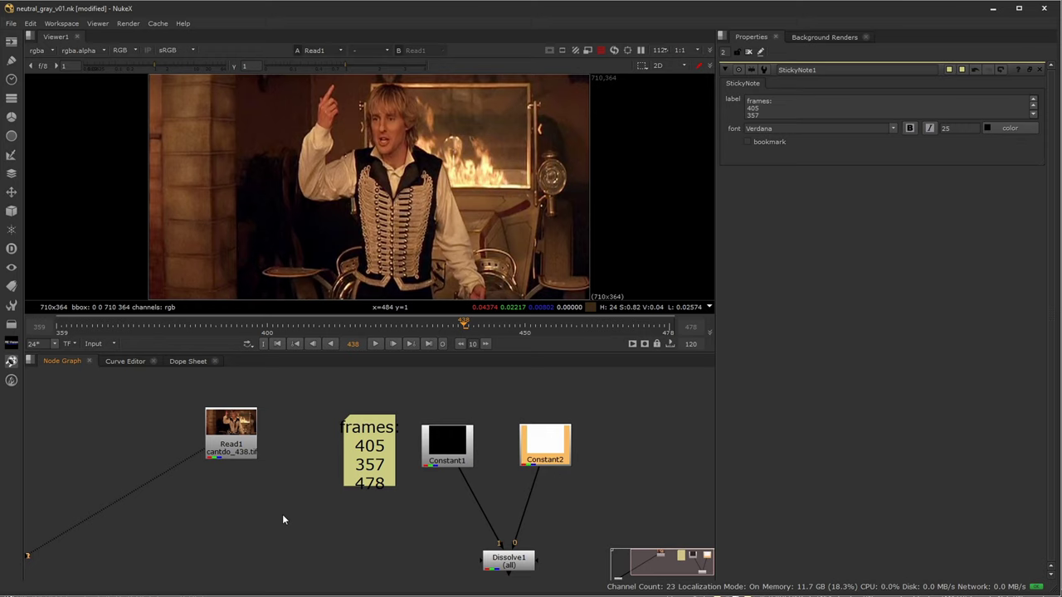
left_click_drag(537, 453, 543, 454)
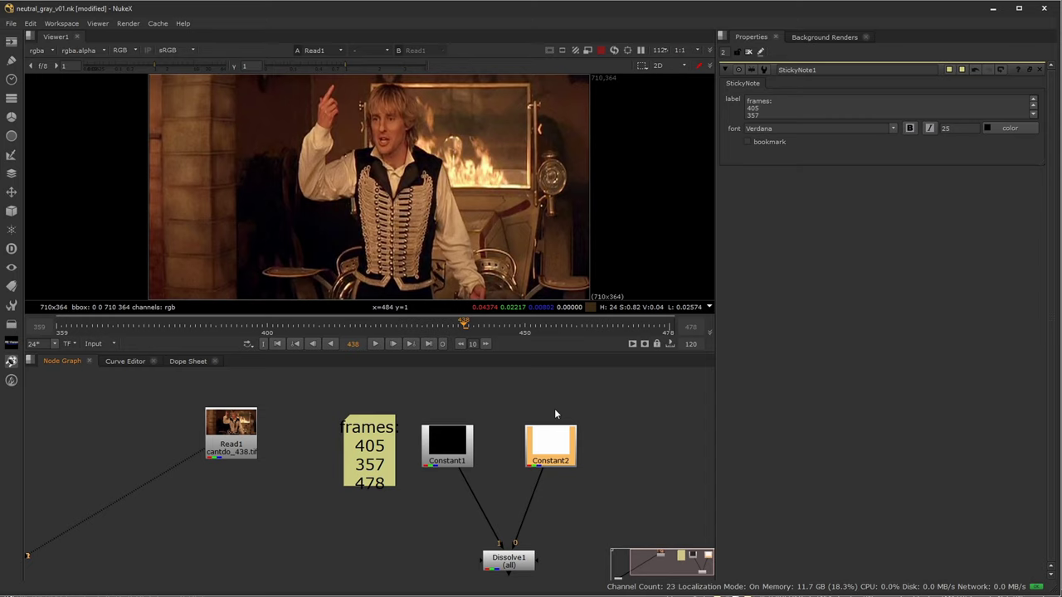
left_click(461, 445)
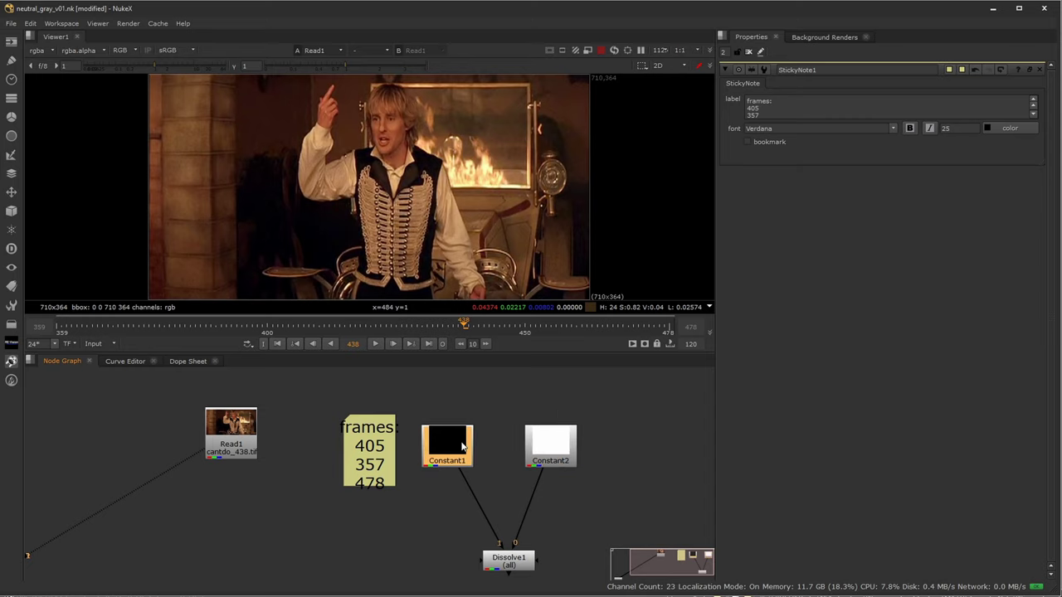
key("1")
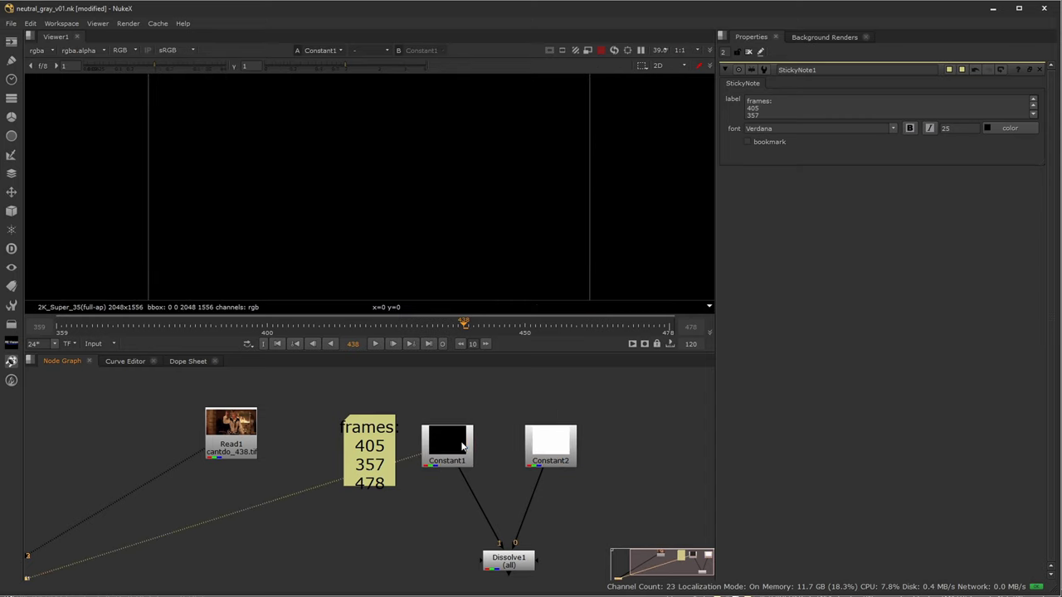
left_click(554, 448)
key("1")
left_click(511, 562)
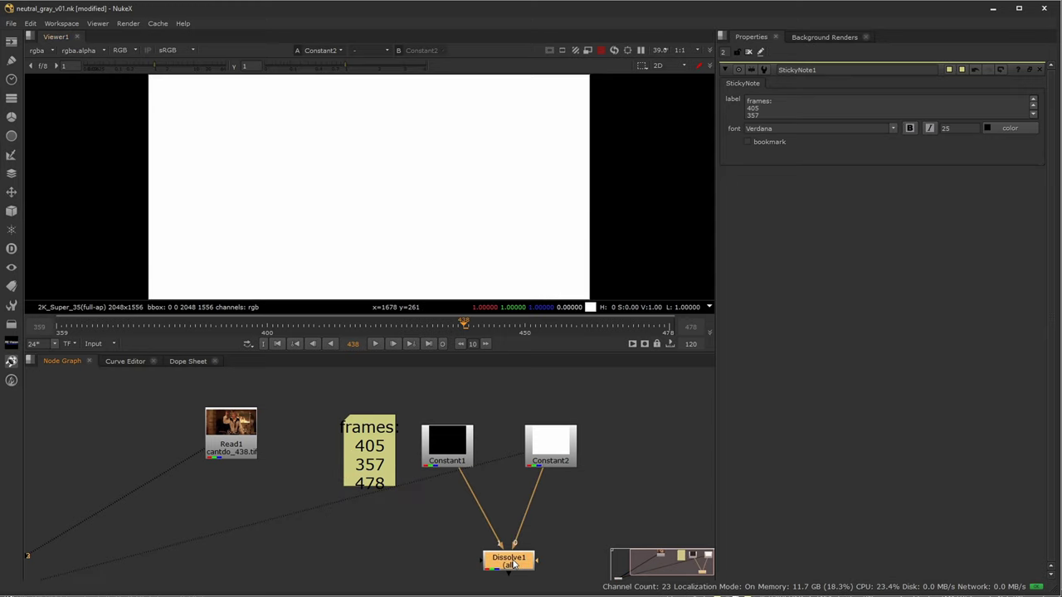
key("1")
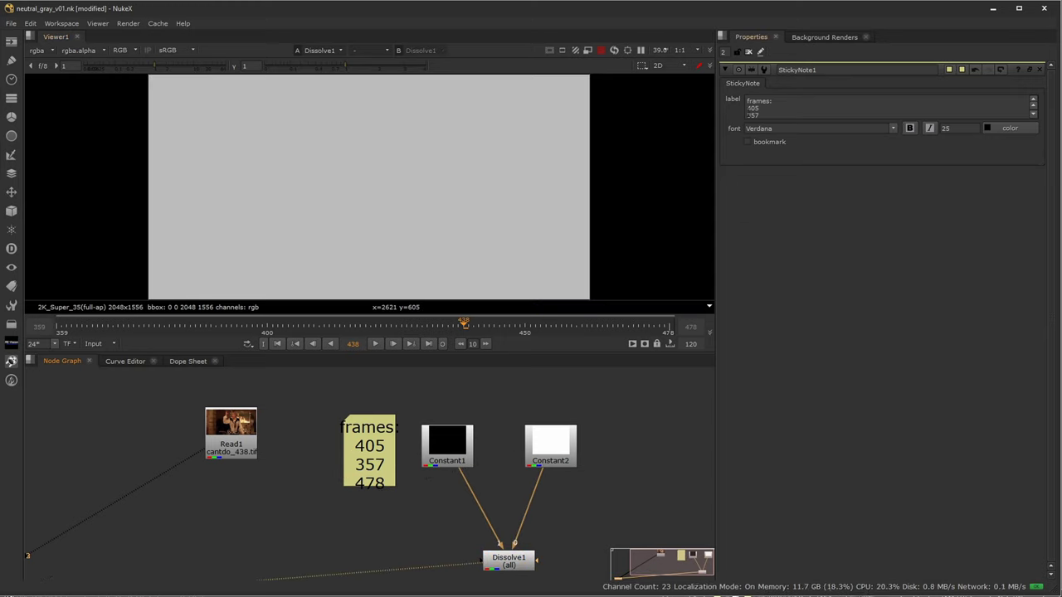
- Try a lower mix amount on Dissolve1 and return its which value to 0.5
double_click(516, 554)
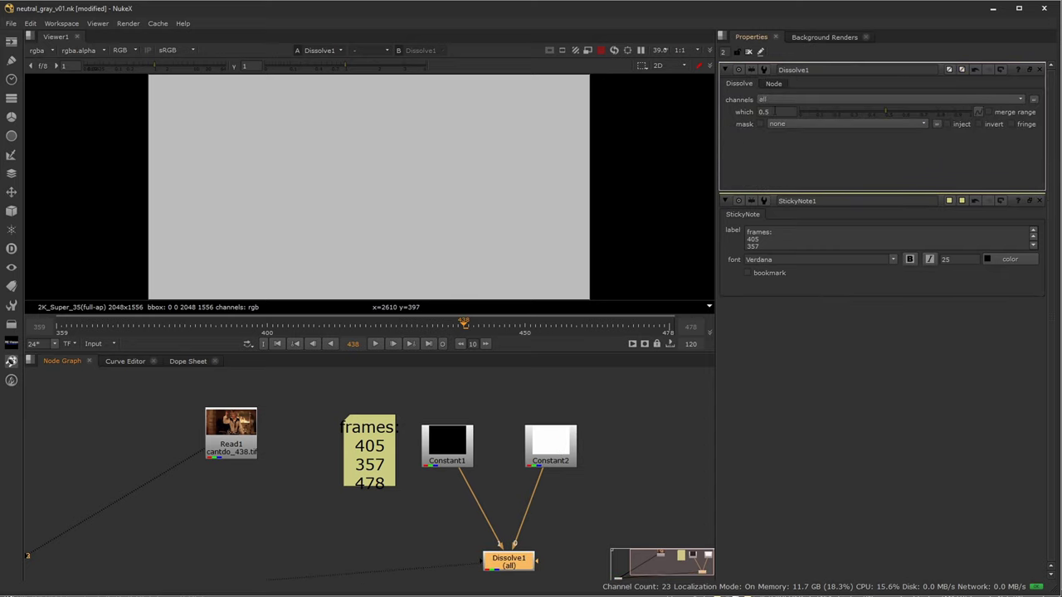
left_click_drag(871, 110, 737, 111)
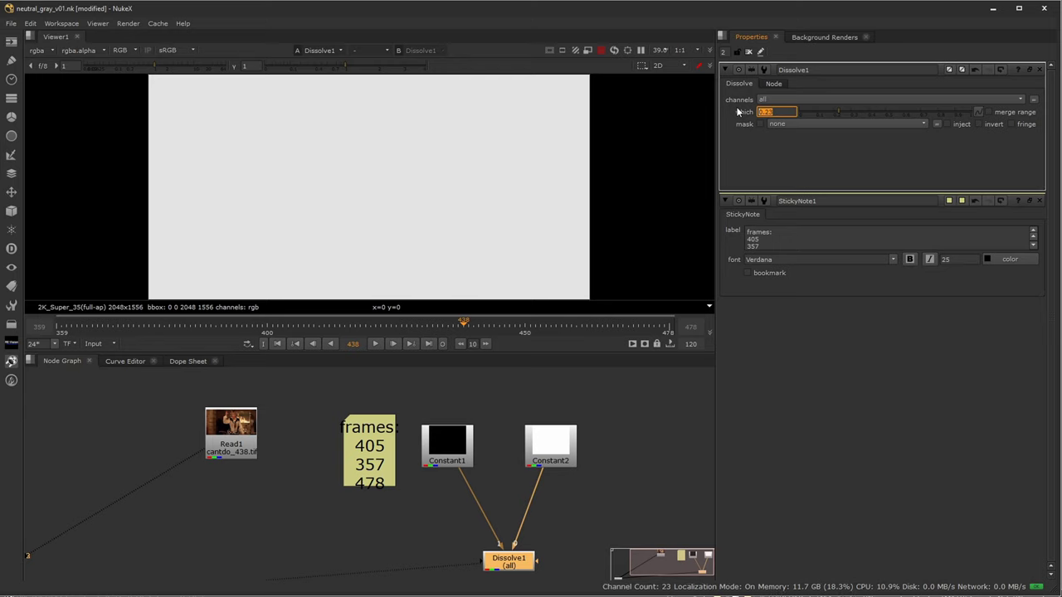
type(".5")
key("Return")
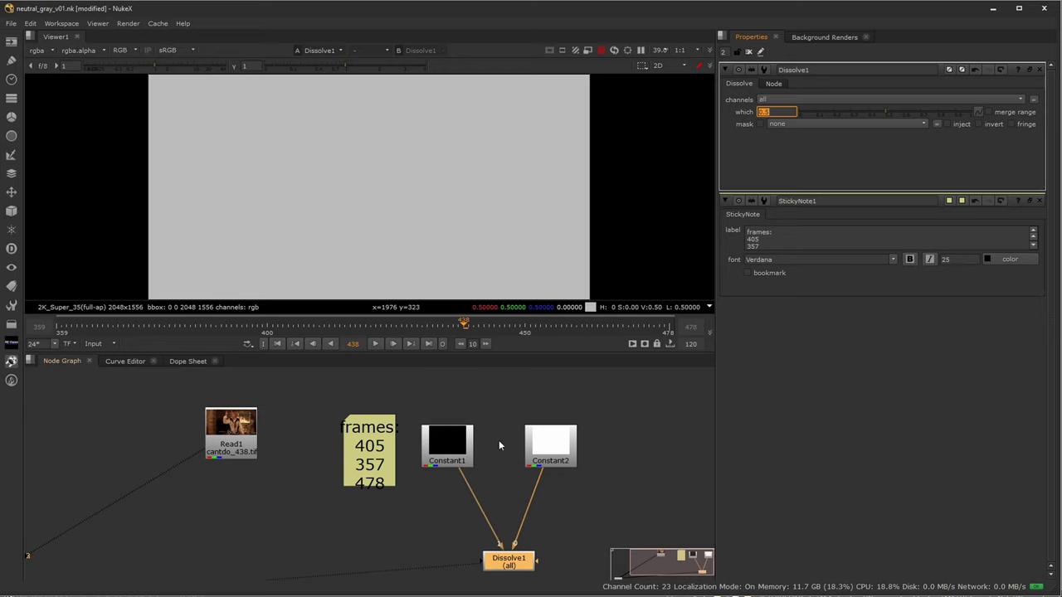
- Move the two Constant nodes and Dissolve1 away from Read1, and place the frames sticky note closer to Read1
left_click_drag(457, 451, 463, 452)
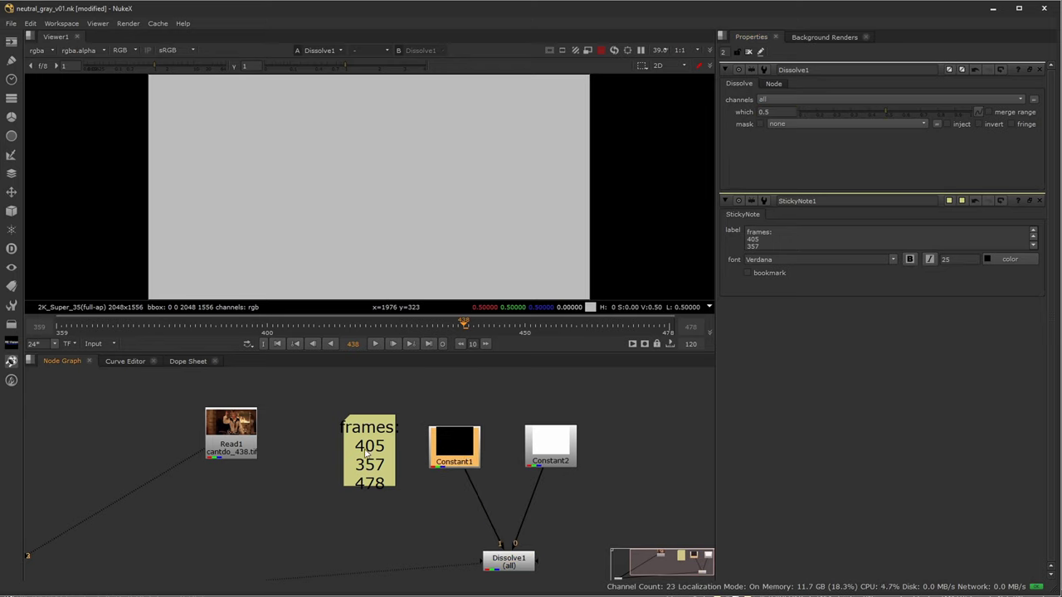
left_click_drag(242, 438, 231, 438)
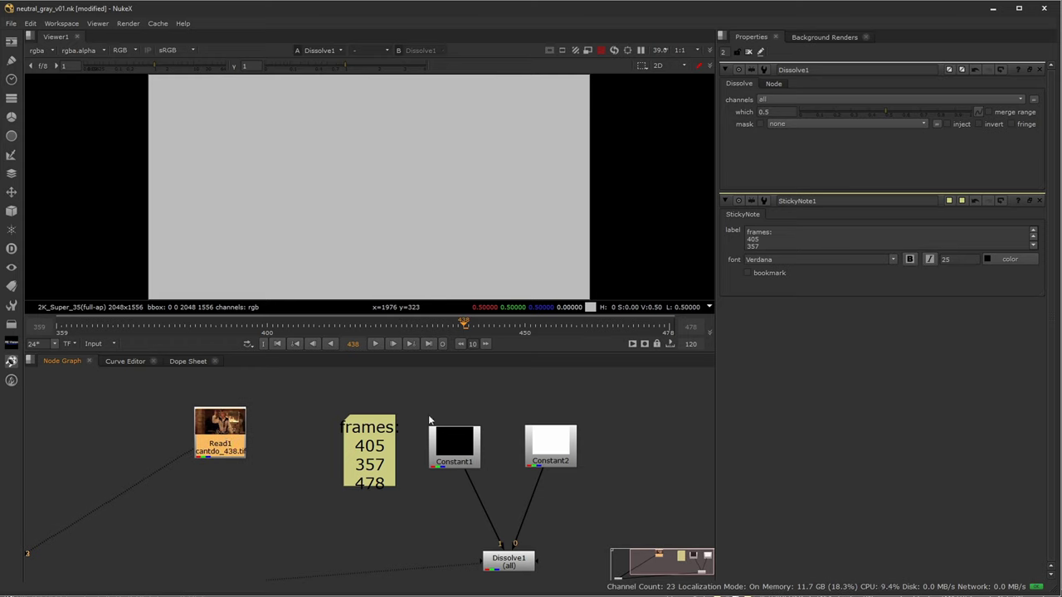
left_click_drag(429, 410, 577, 579)
left_click_drag(421, 406, 600, 579)
left_click_drag(557, 449, 693, 450)
middle_click_drag(410, 467, 623, 470)
left_click_drag(580, 431, 521, 435)
- Add a new StickyNote node beside the frames note
left_click(626, 462)
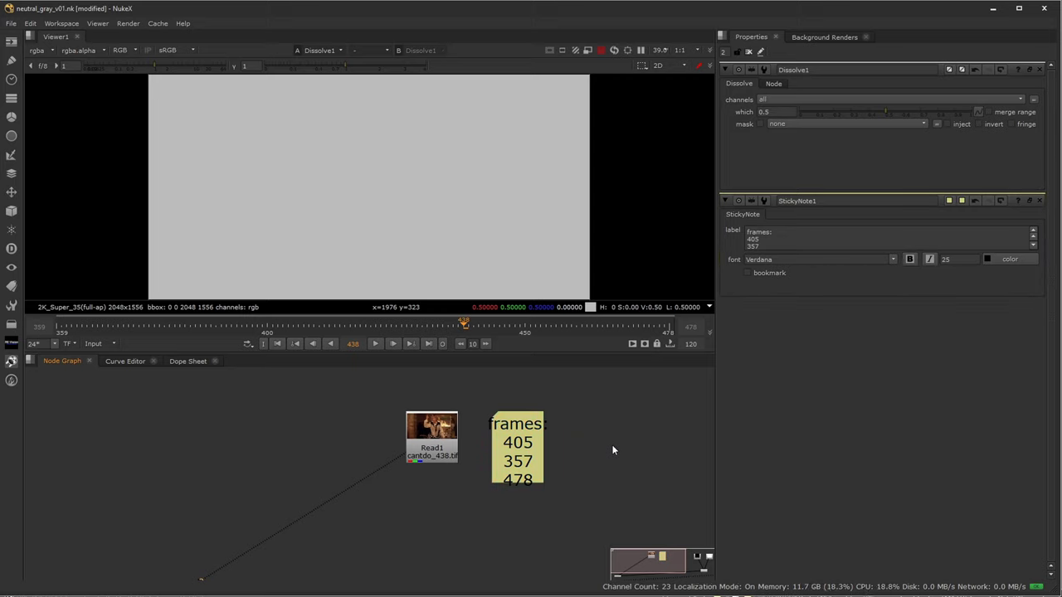
key("Tab")
type("sticky")
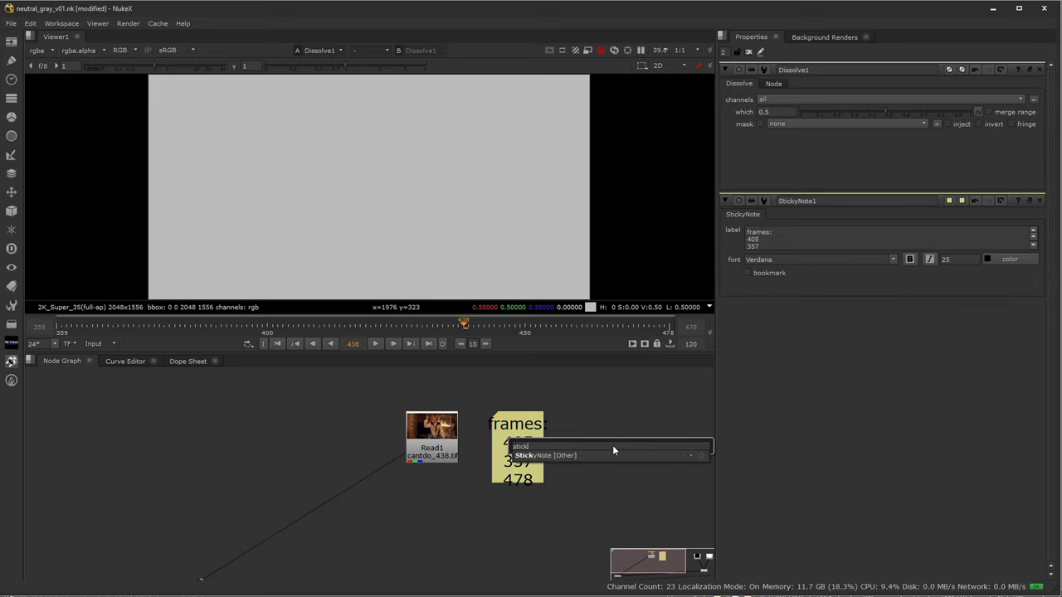
key("Return")
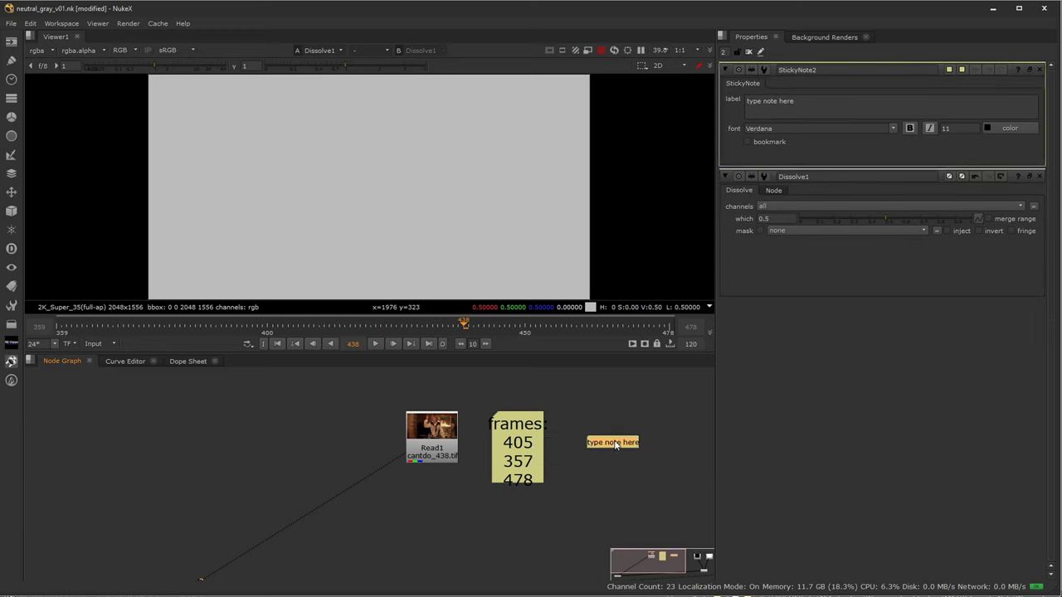
left_click_drag(613, 424, 617, 415)
- Replace the new sticky note's label with two lines reading "fix edges" and "comp in ship"
left_click_drag(819, 102, 711, 104)
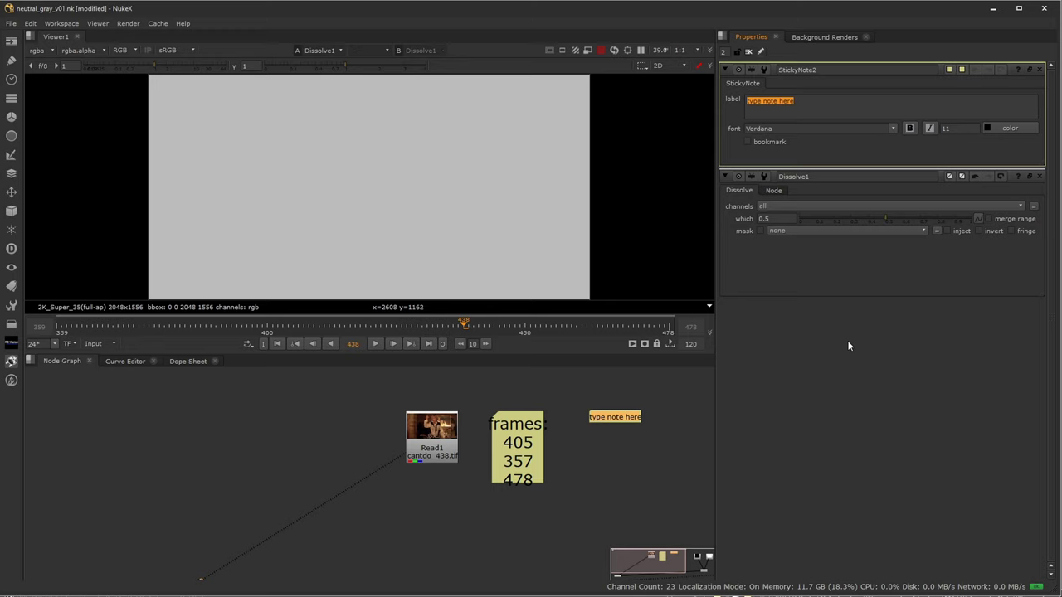
type("fix eg")
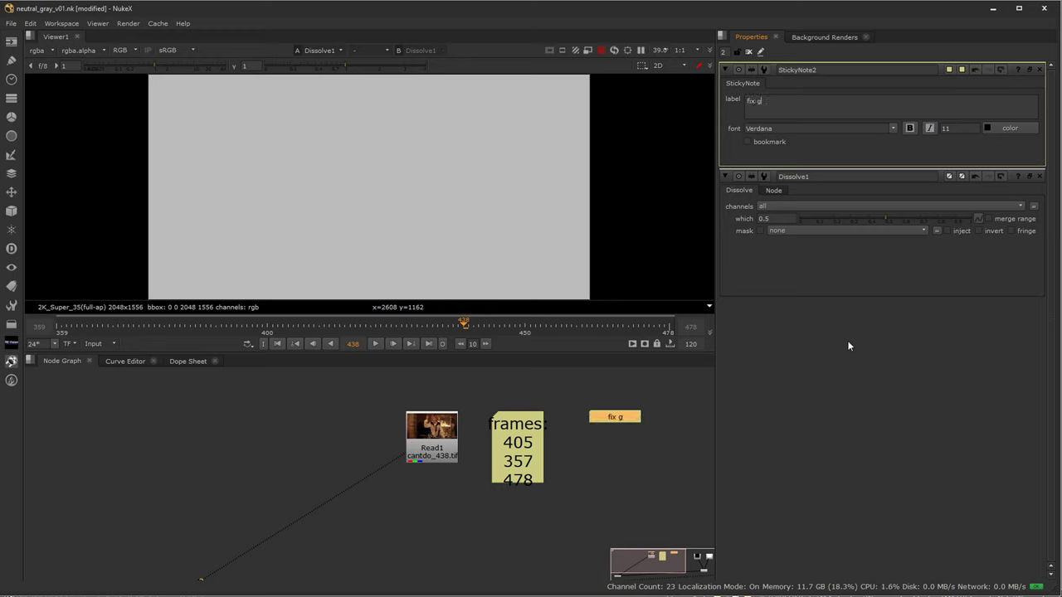
type("ges")
key("Return")
type("comp in ship")
key("Return")
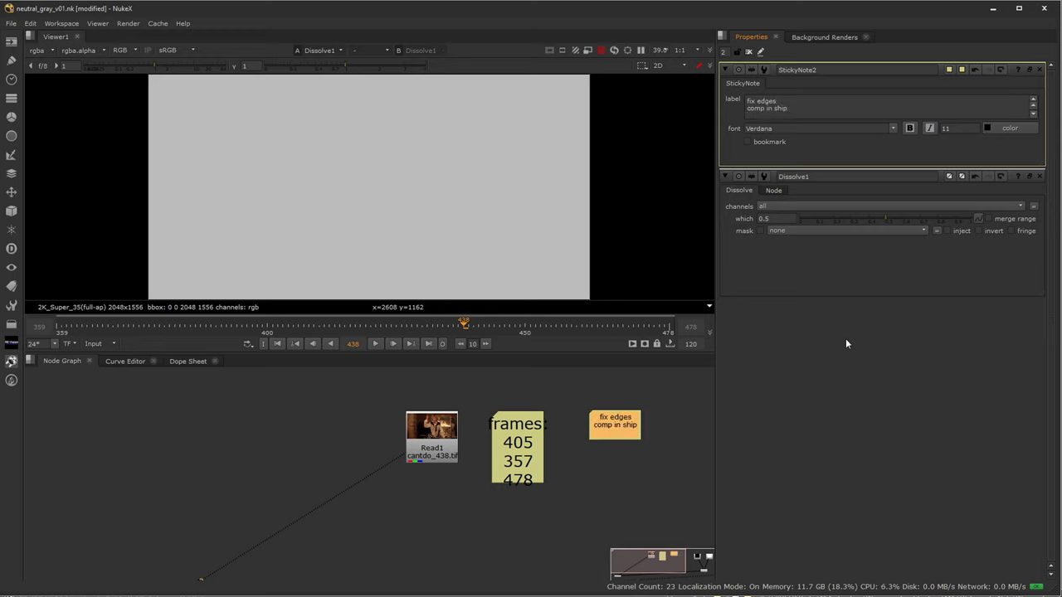
- Set the new sticky note's font size to 25, then delete that note
mouse_move(624, 438)
left_mouse_down()
mouse_move(633, 392)
mouse_move(590, 425)
mouse_move(641, 447)
left_mouse_up()
left_click(804, 108)
key("ctrl+a")
left_click(966, 128)
type("25")
key("Return")
left_click(645, 463)
key("Delete")
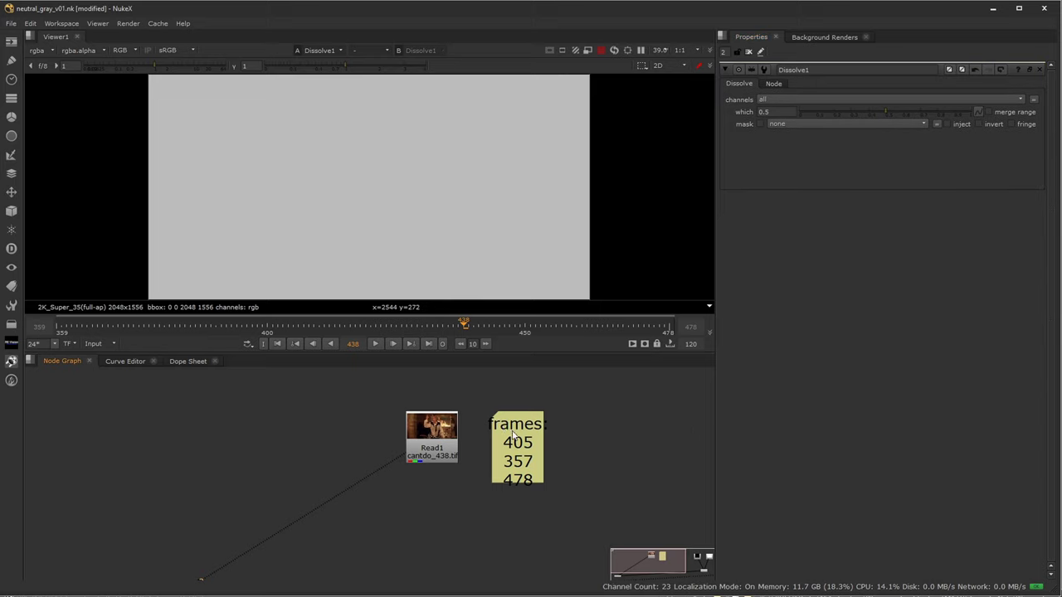
- Move the frames sticky note farther from Read1 and display Read1 in the viewer at frame 405
left_click_drag(508, 433, 608, 430)
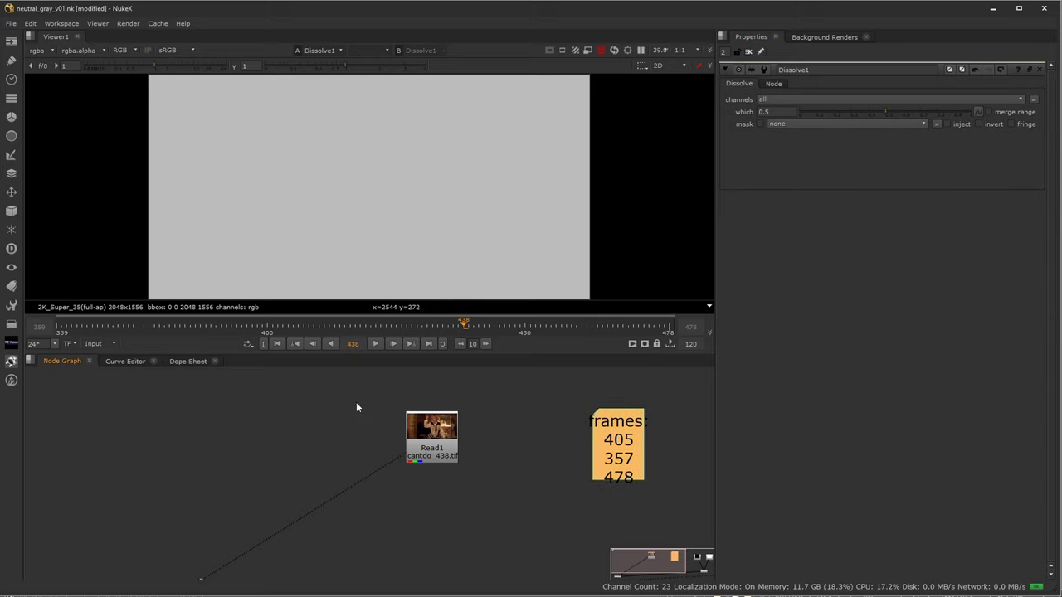
left_click(430, 428)
key("1")
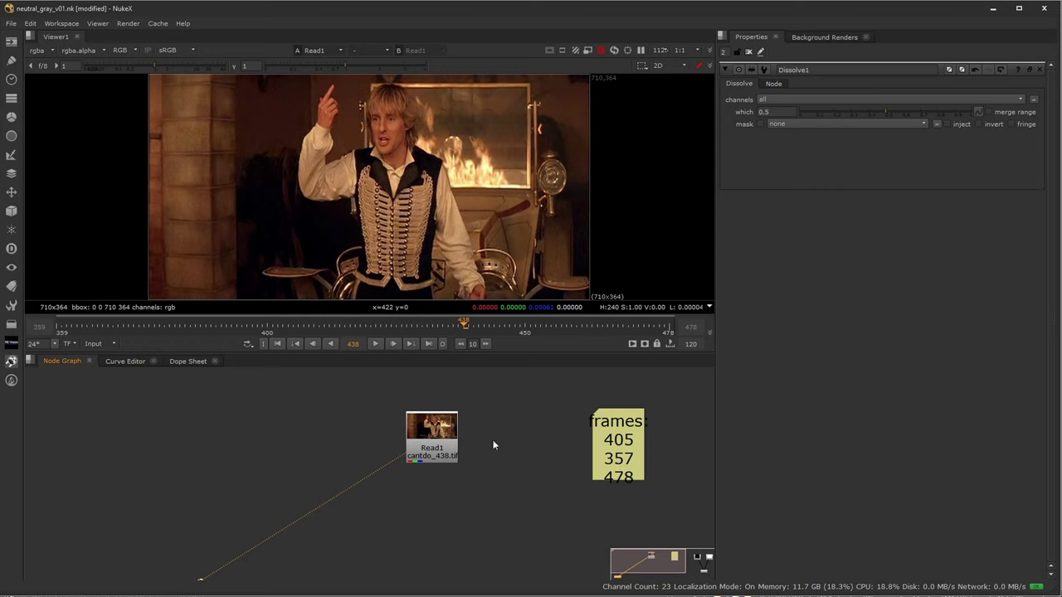
left_click(439, 440)
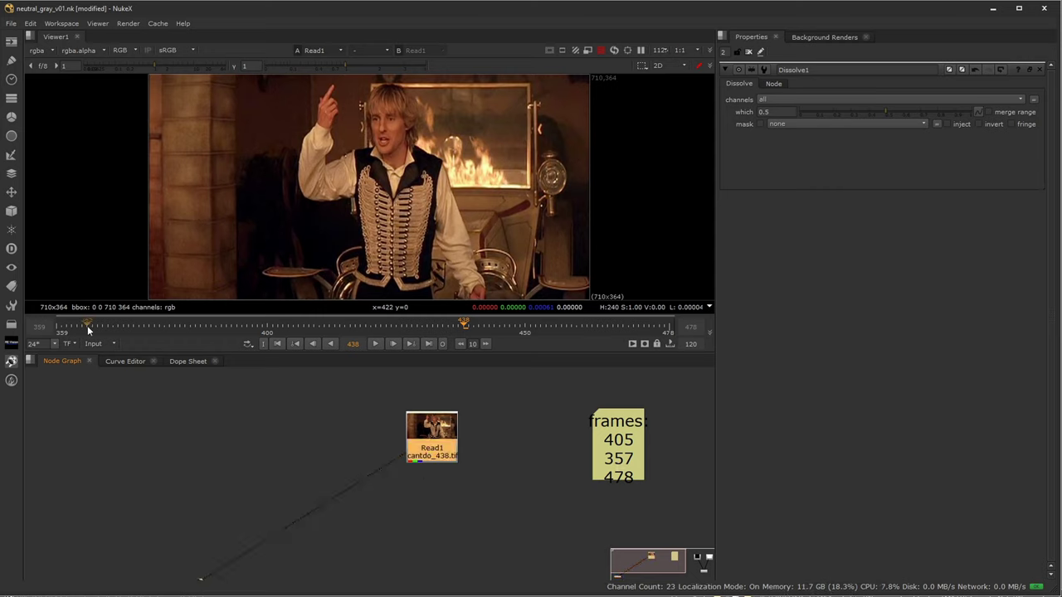
left_click_drag(87, 330, 293, 330)
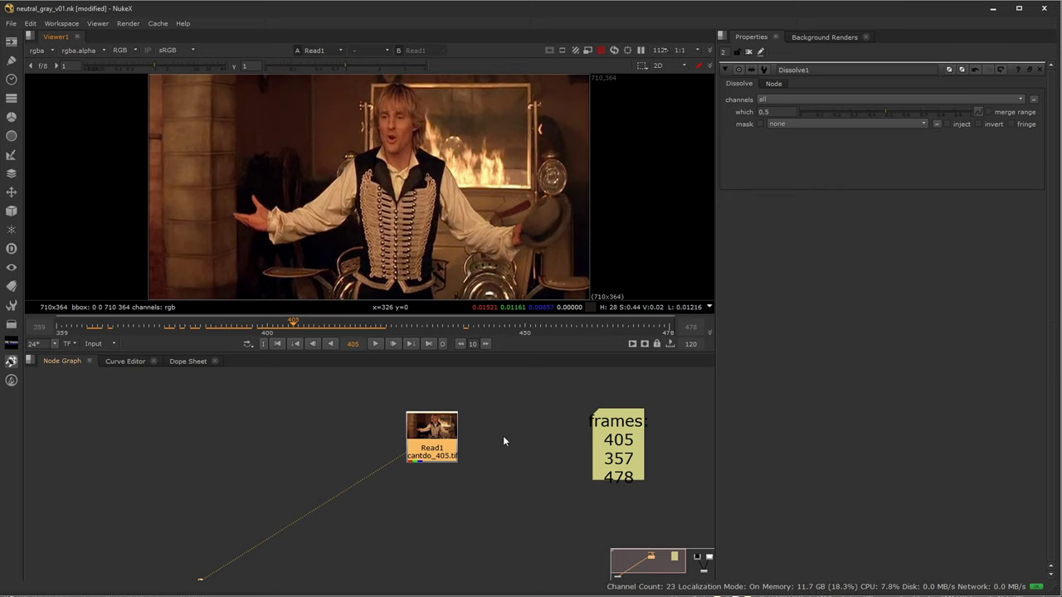
- Add a FrameHold node below Read1 and connect its input to Read1
left_click(365, 500)
key("Tab")
type("hold")
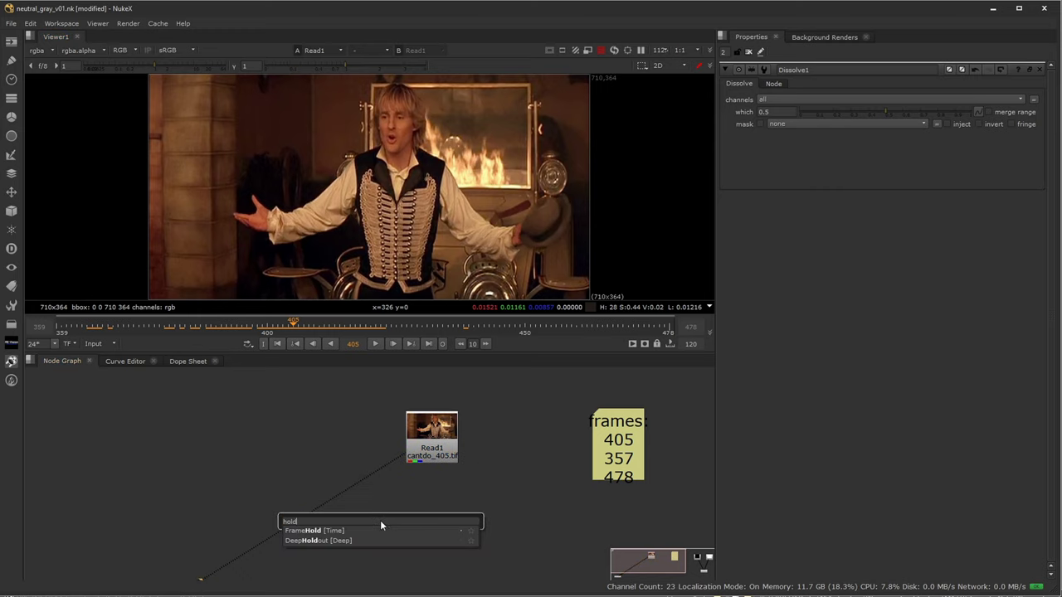
left_click(316, 531)
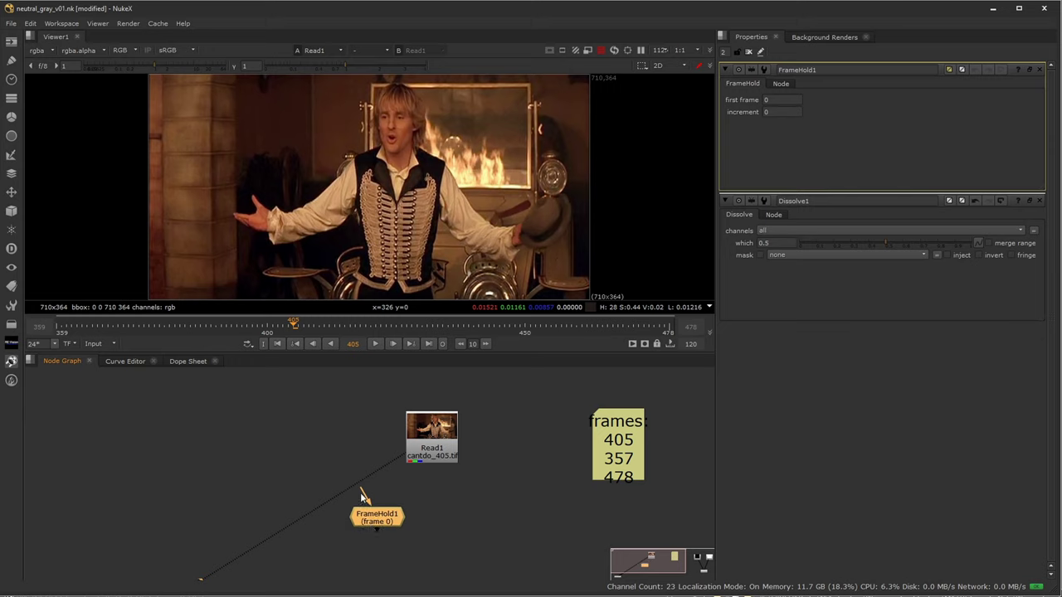
left_click_drag(363, 488, 431, 452)
left_click_drag(383, 518, 368, 518)
- Set FrameHold1's first frame to 405 and check the held image in the viewer across other timeline frames
left_click_drag(778, 99, 678, 105)
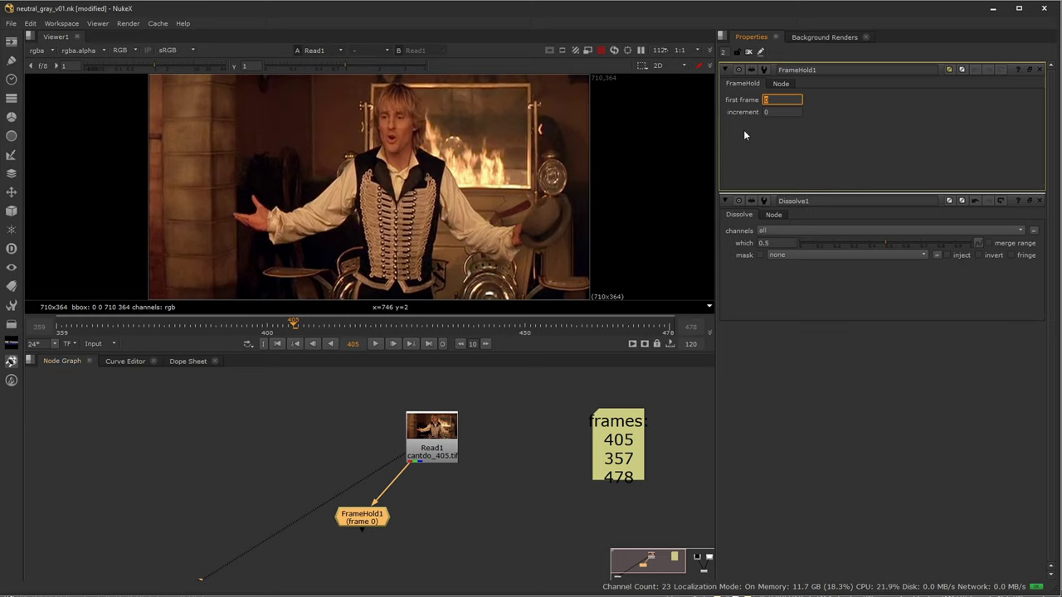
key("Return")
left_click_drag(338, 328, 493, 318)
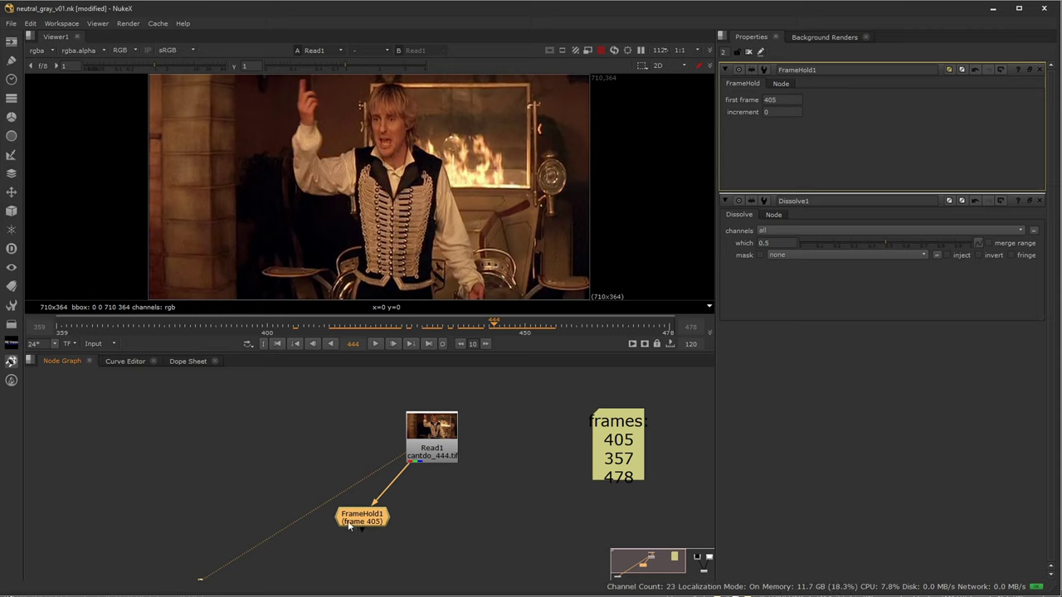
key("1")
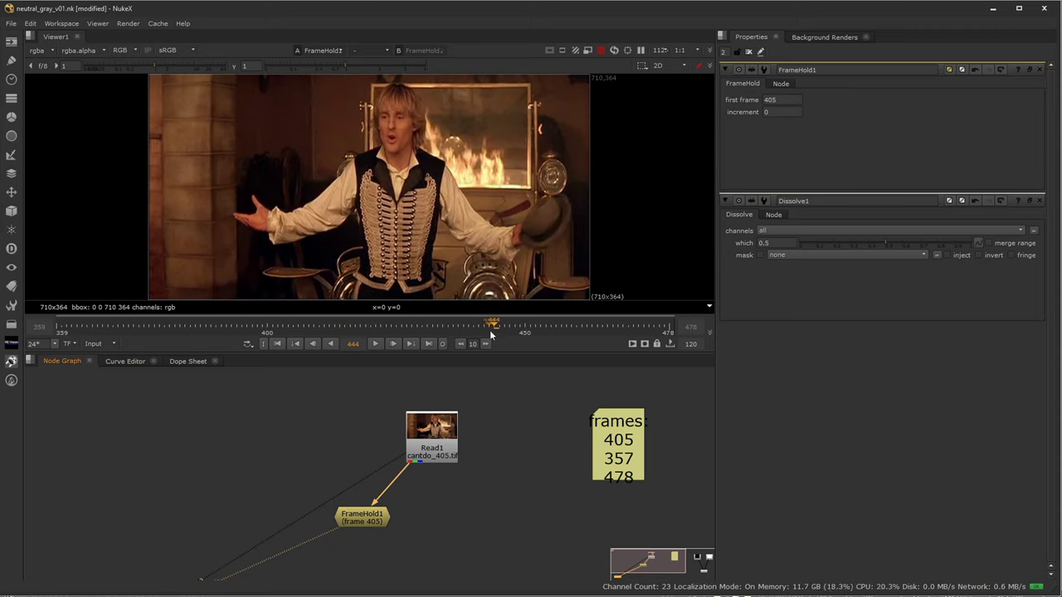
left_click_drag(492, 329, 428, 330)
left_click_drag(373, 523, 347, 524)
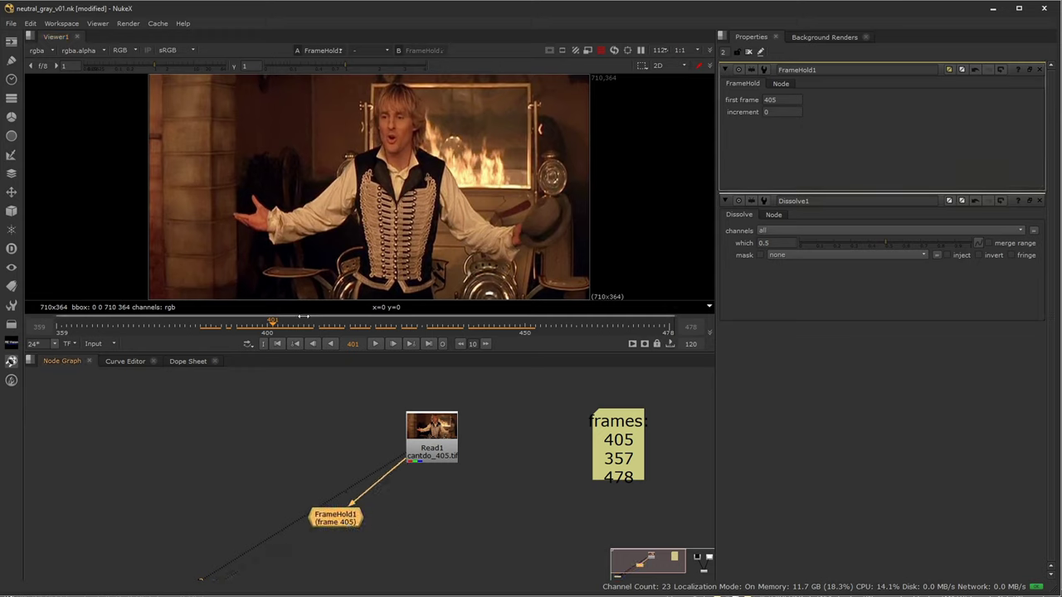
left_click_drag(291, 333, 358, 327)
- Paste two copies of FrameHold1 alongside the original in the node graph
left_click(365, 516)
left_click(356, 516)
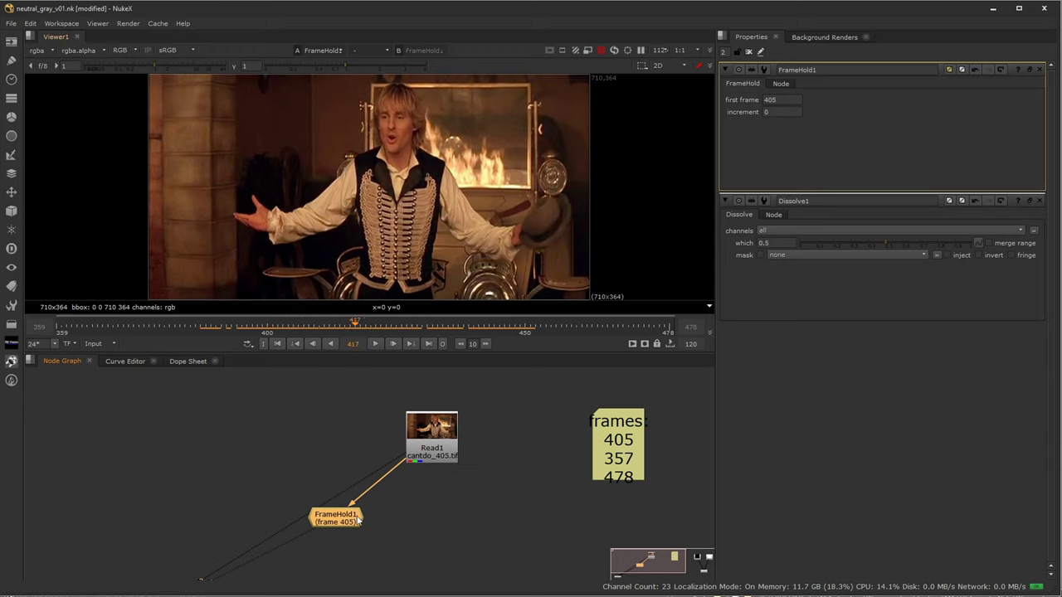
left_click(414, 523)
key("ctrl+v")
left_click(502, 537)
key("ctrl+v")
- Connect FrameHold2 to Read1 and set its first frame to 357
left_click_drag(417, 530, 431, 444)
double_click(439, 527)
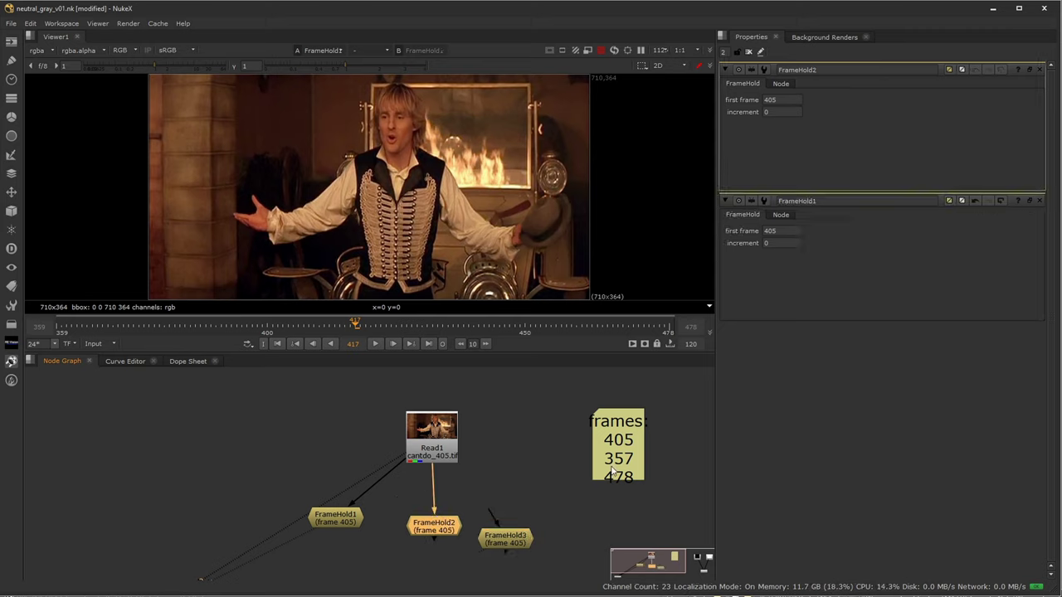
left_click(788, 99)
type("357")
key("Return")
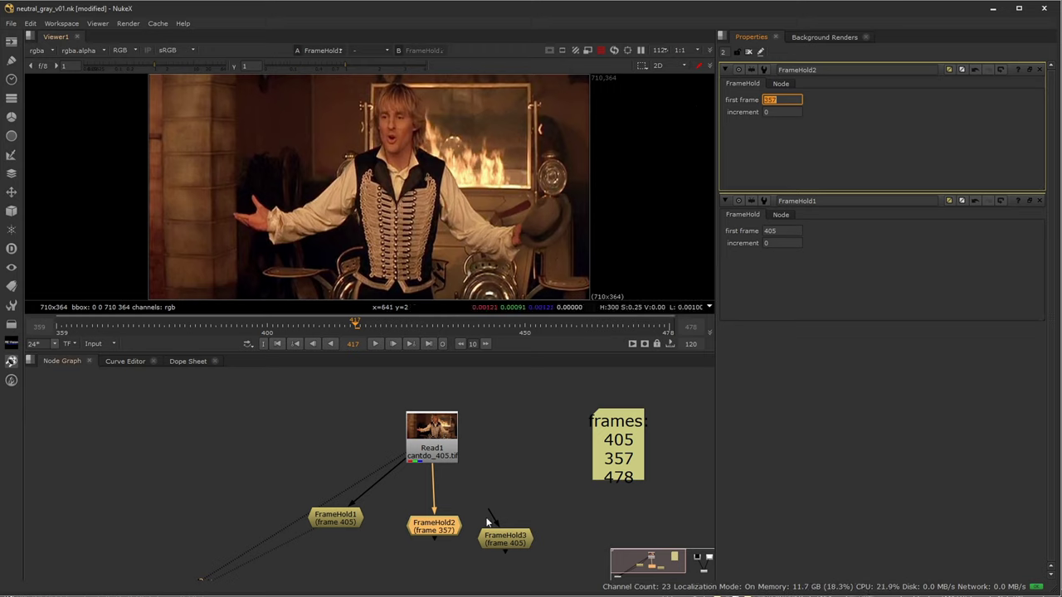
- Connect FrameHold3 to Read1 and set its first frame to 478
left_click_drag(493, 512, 445, 448)
left_click_drag(506, 539, 511, 518)
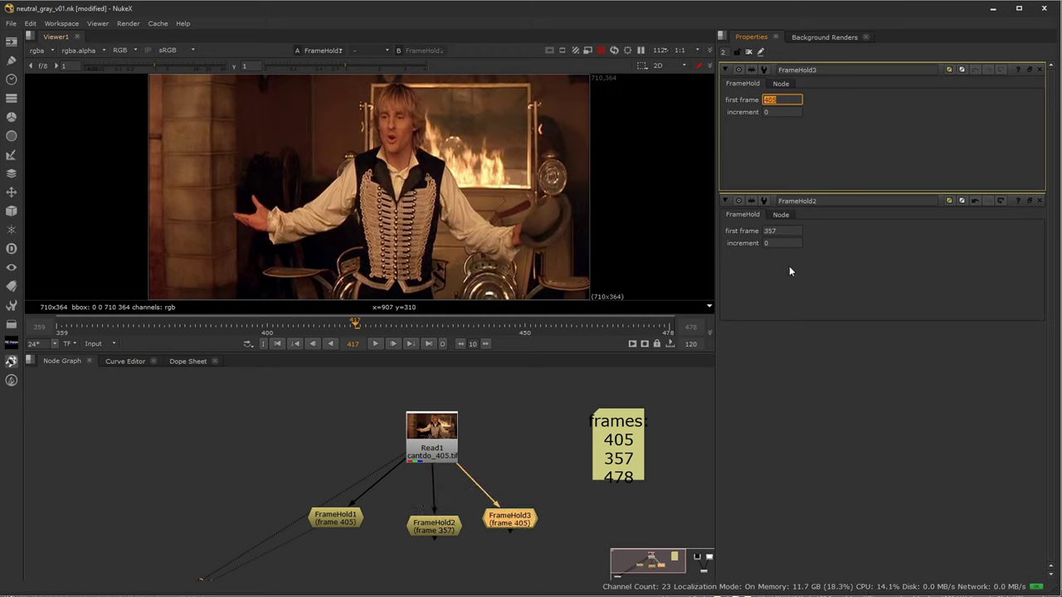
type("478")
key("Return")
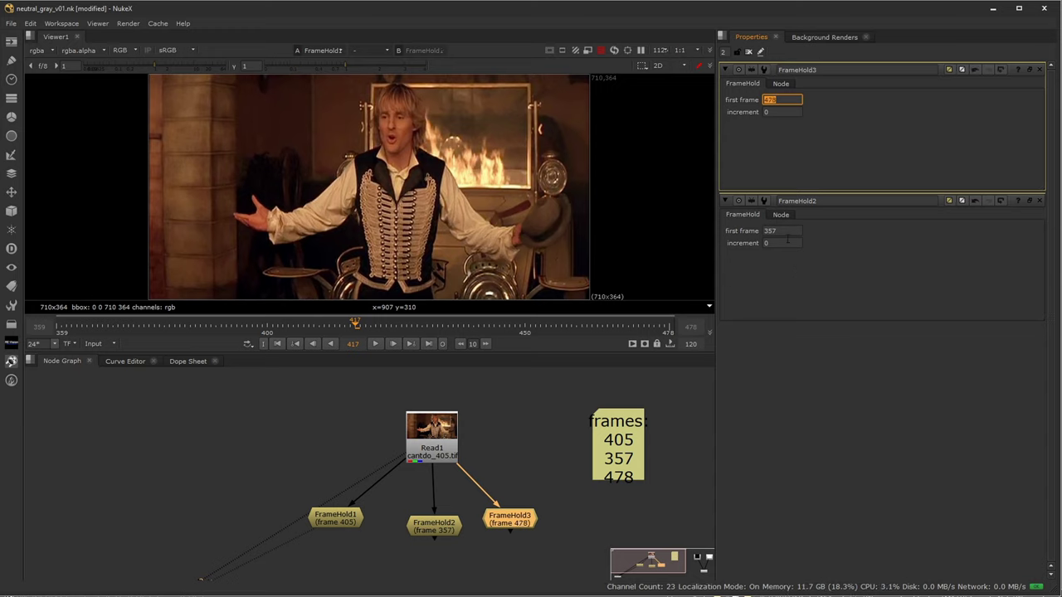
- Close the open node properties and line up the three FrameHold nodes in an even row below Read1
left_click(1039, 70)
left_click(1040, 71)
left_click(260, 491)
left_click_drag(262, 496, 561, 560)
key("l")
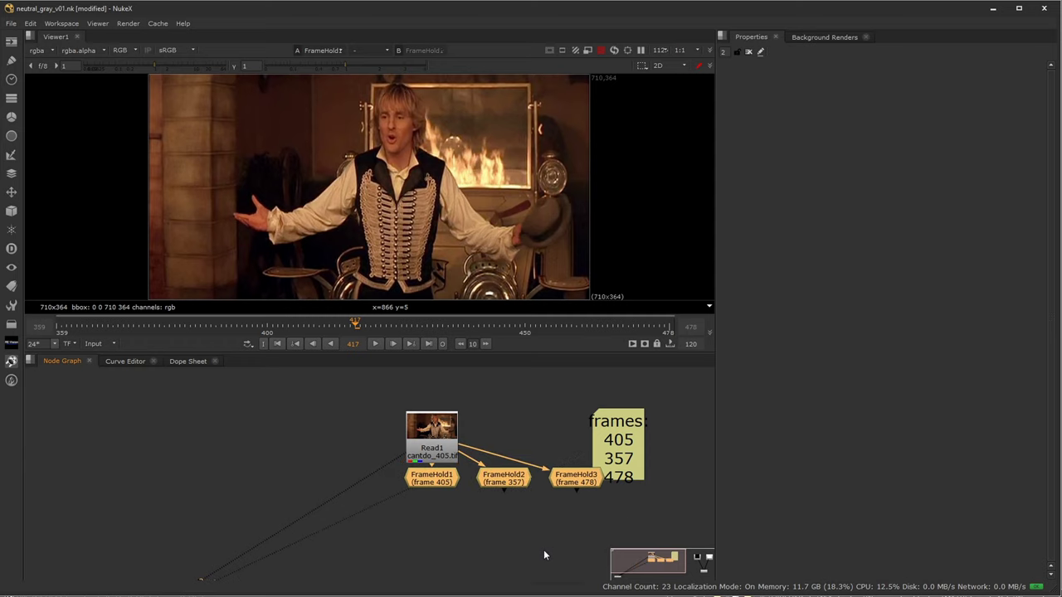
left_click_drag(567, 488, 477, 546)
left_click(488, 578)
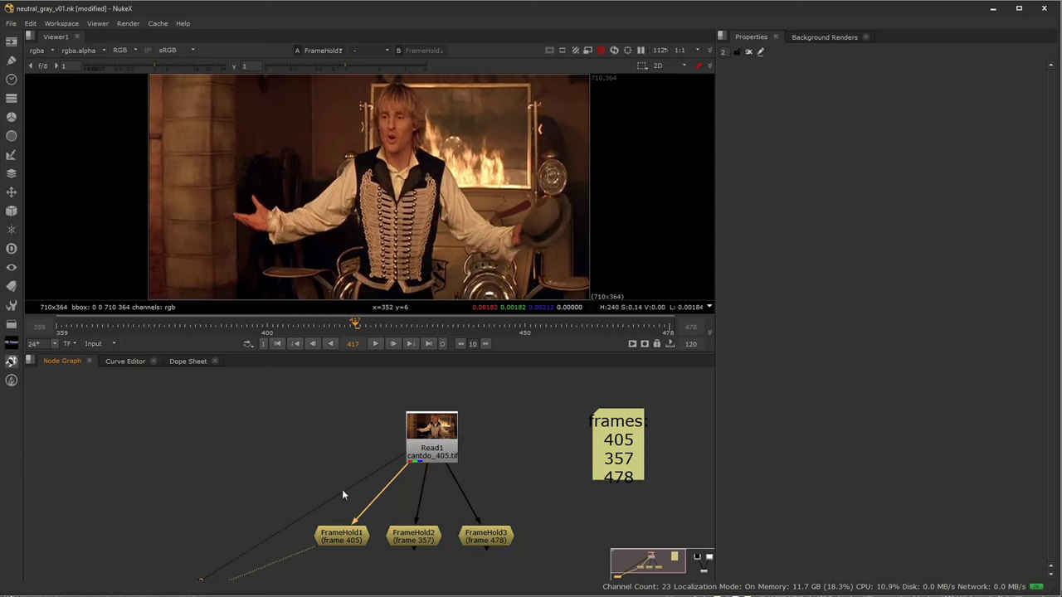
- Compare the held frames 405, 357 and 478 by showing FrameHold1, FrameHold2 and FrameHold3 alternately in the viewer
key("1")
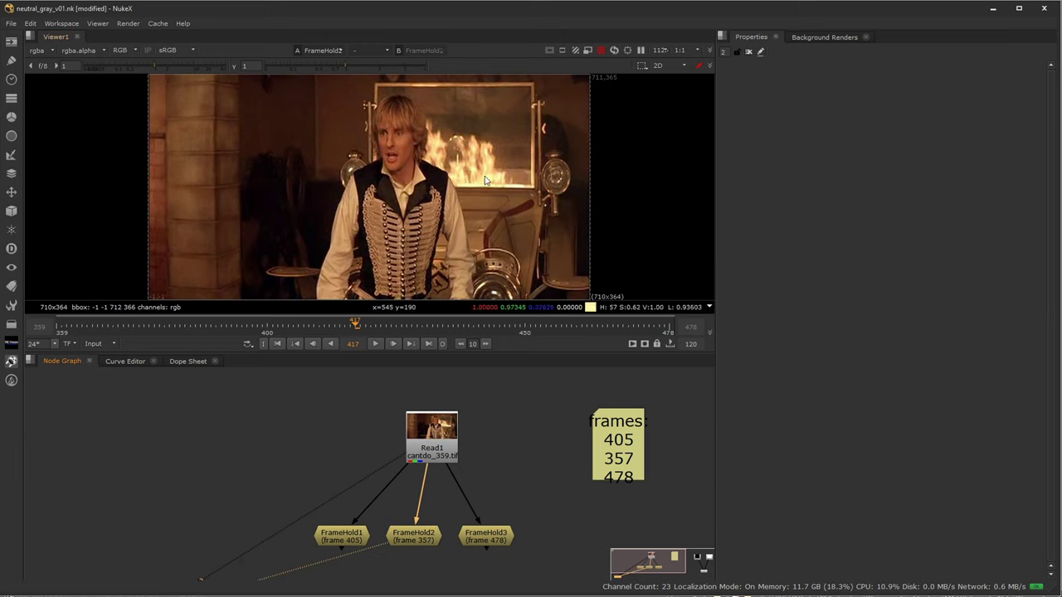
key("1")
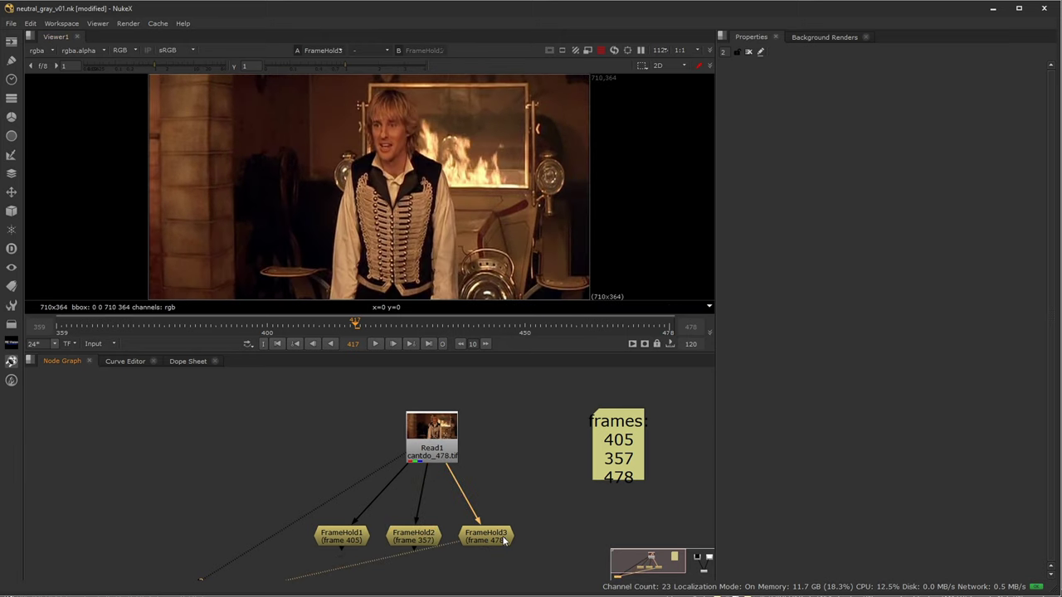
key("1")
key("1")
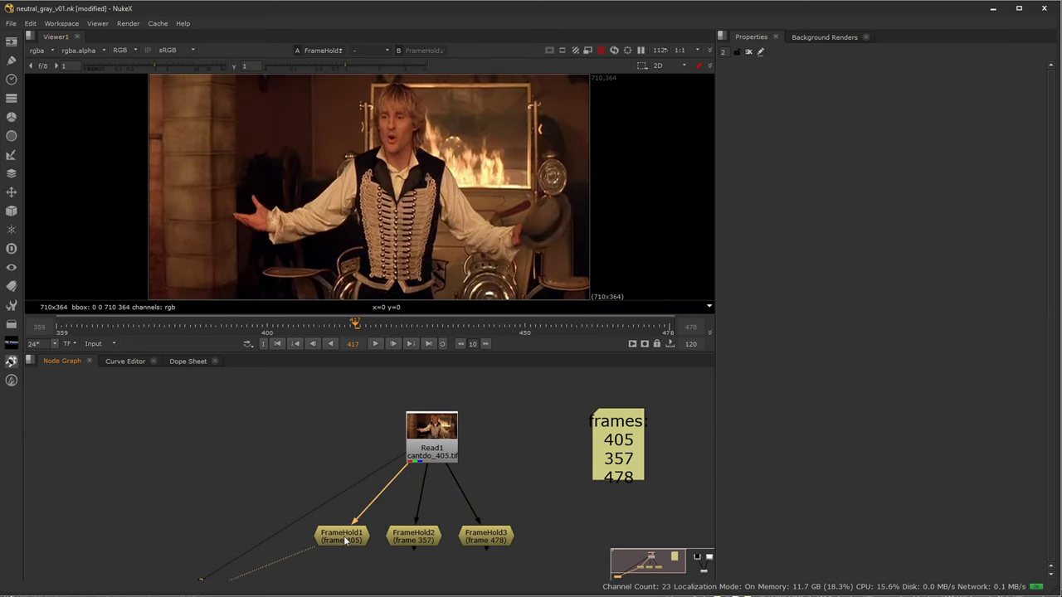
key("1")
key("1")
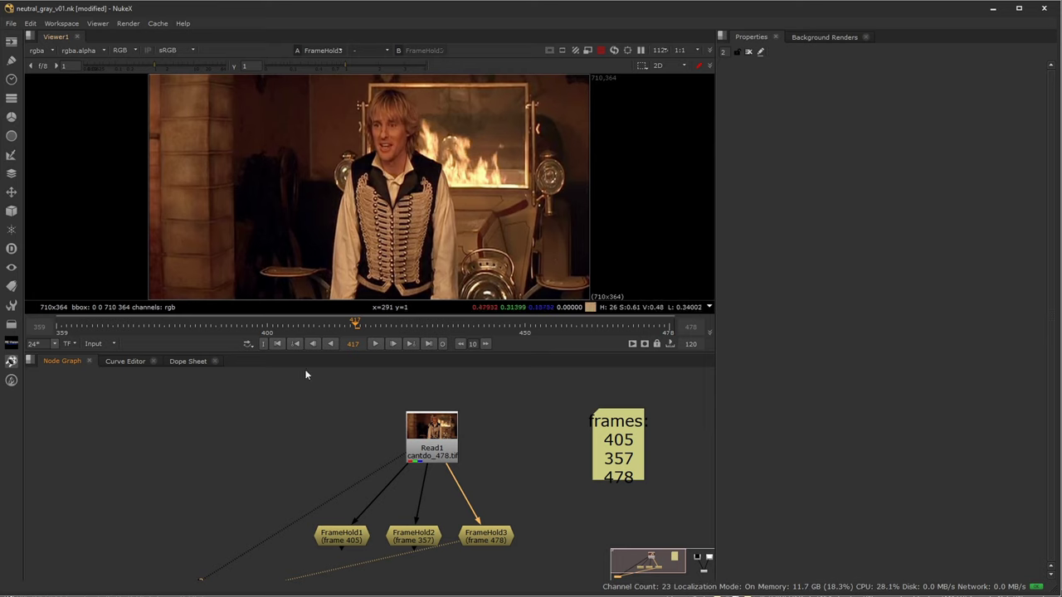
left_click(343, 538)
key("1")
left_click(344, 442)
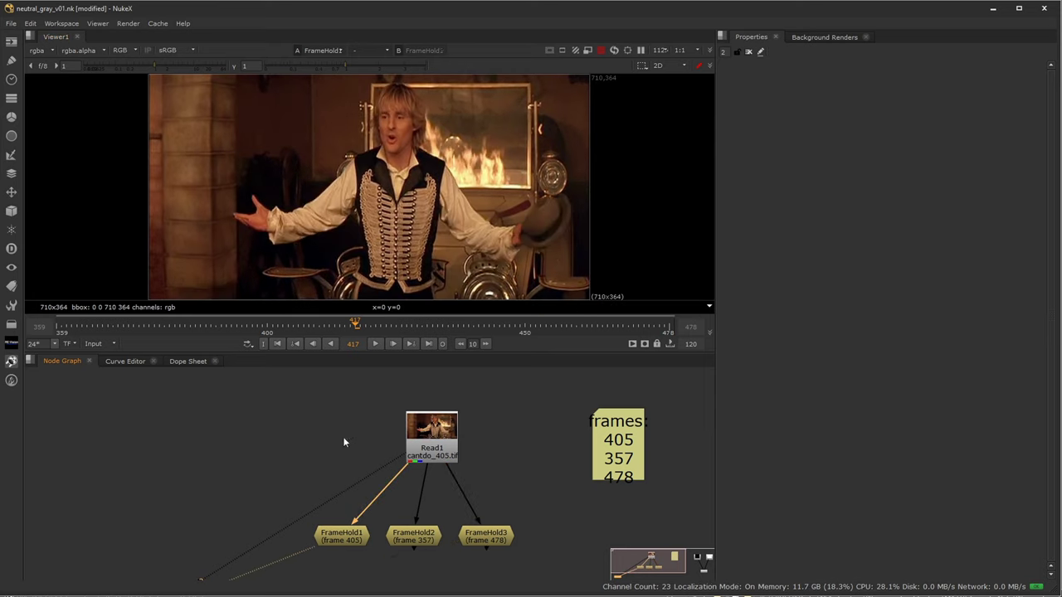
left_click(415, 533)
key("1")
left_click(498, 539)
key("1")
left_click(414, 538)
key("2")
left_click(349, 535)
key("1")
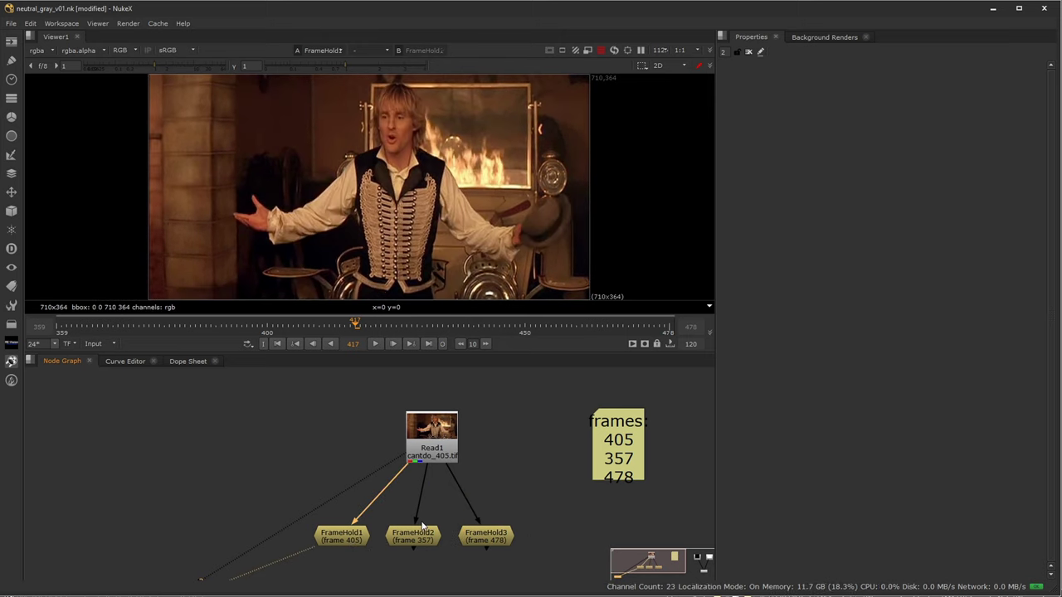
- Play the Read1 footage and examine the upper corner of the mirror frame up close for movement, then stop and refit the image
middle_click_drag(512, 502, 500, 477)
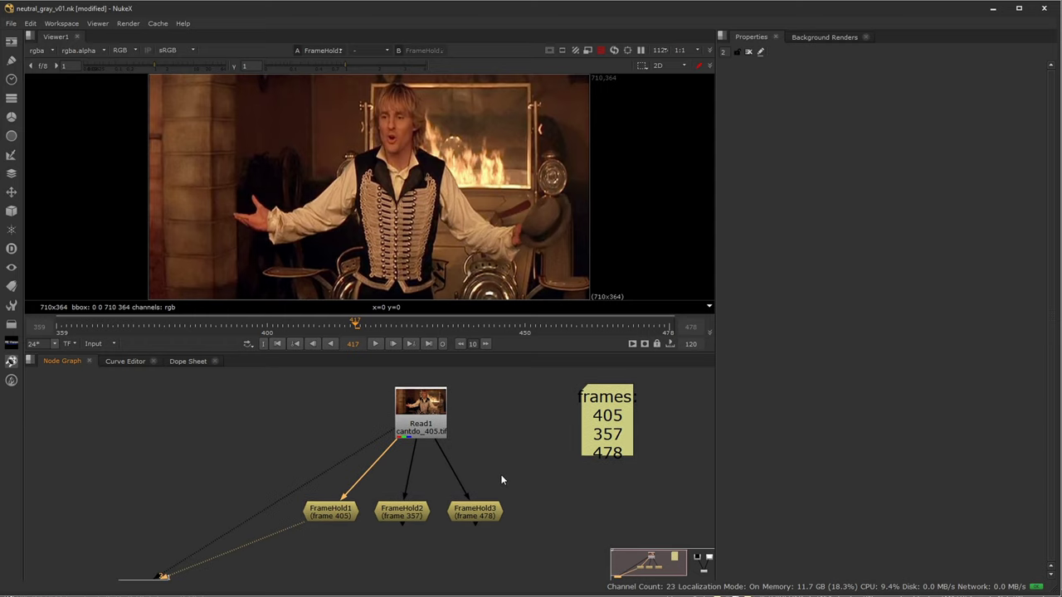
left_click(426, 427)
key("1")
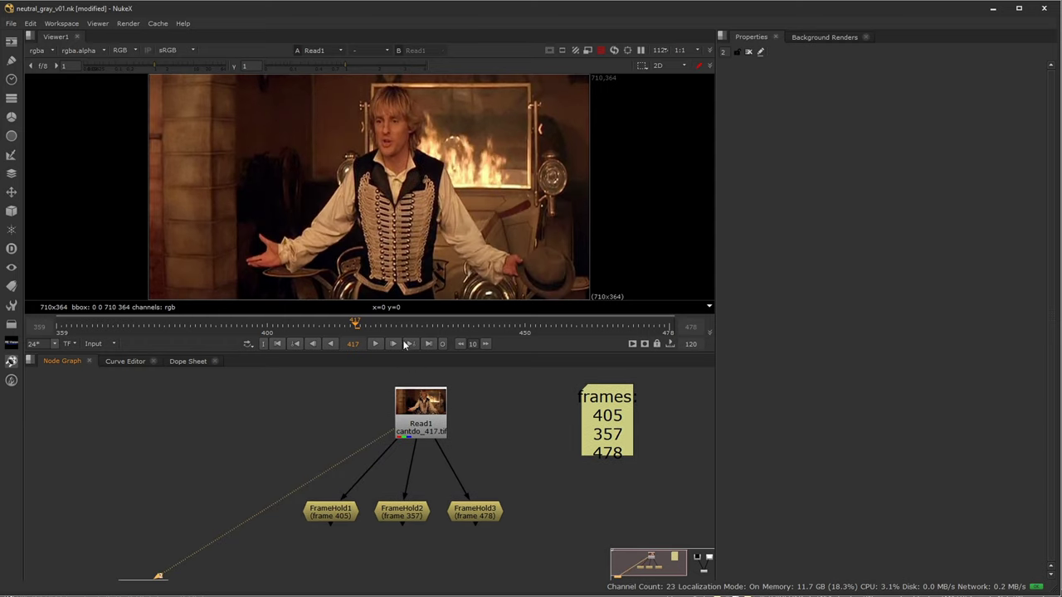
left_click(376, 345)
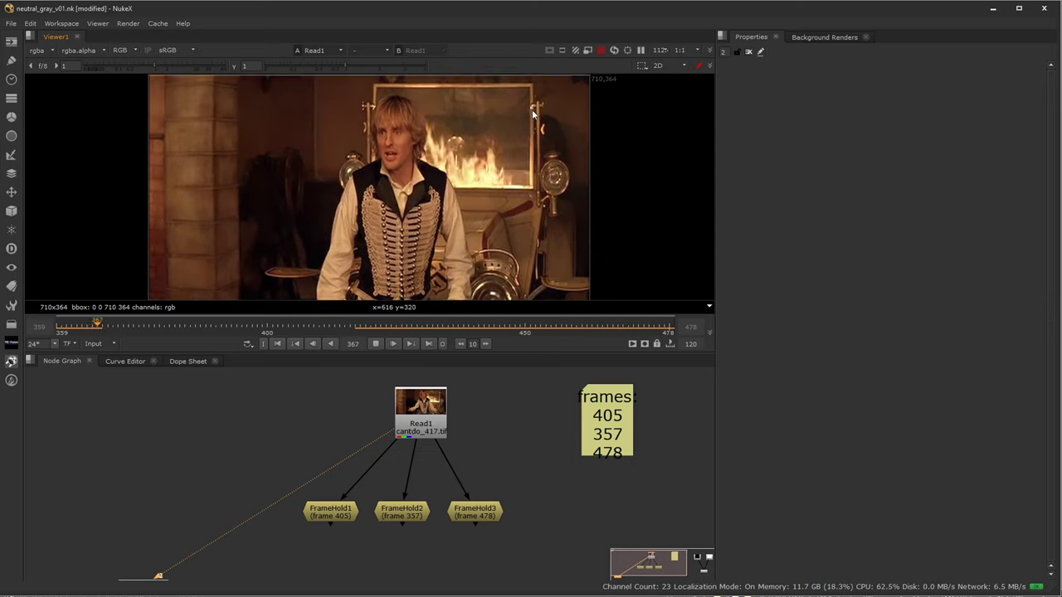
middle_click_drag(533, 87, 512, 157)
scroll(513, 158, "up", 4)
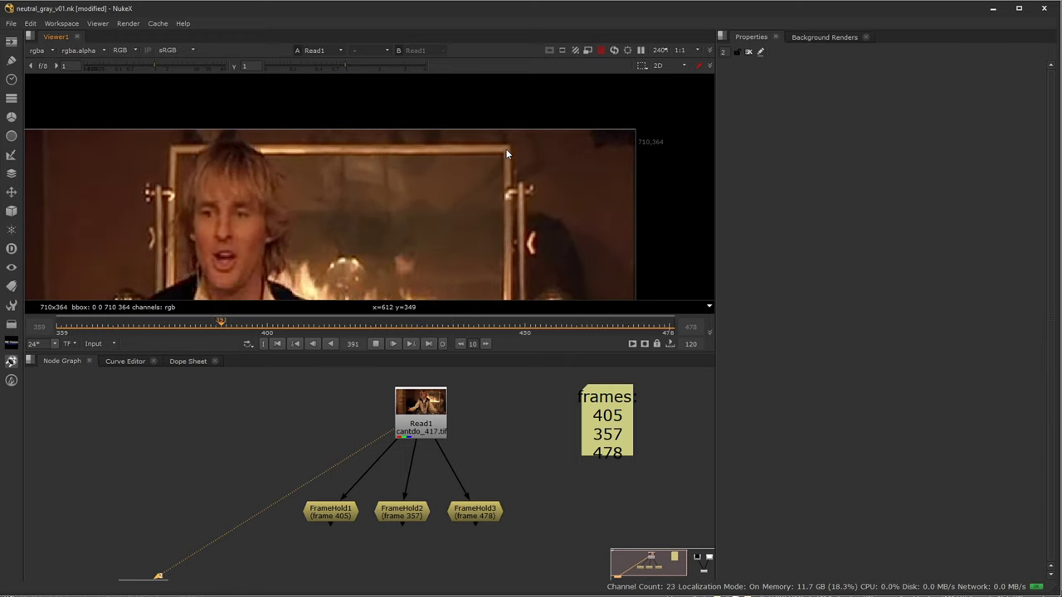
key("k")
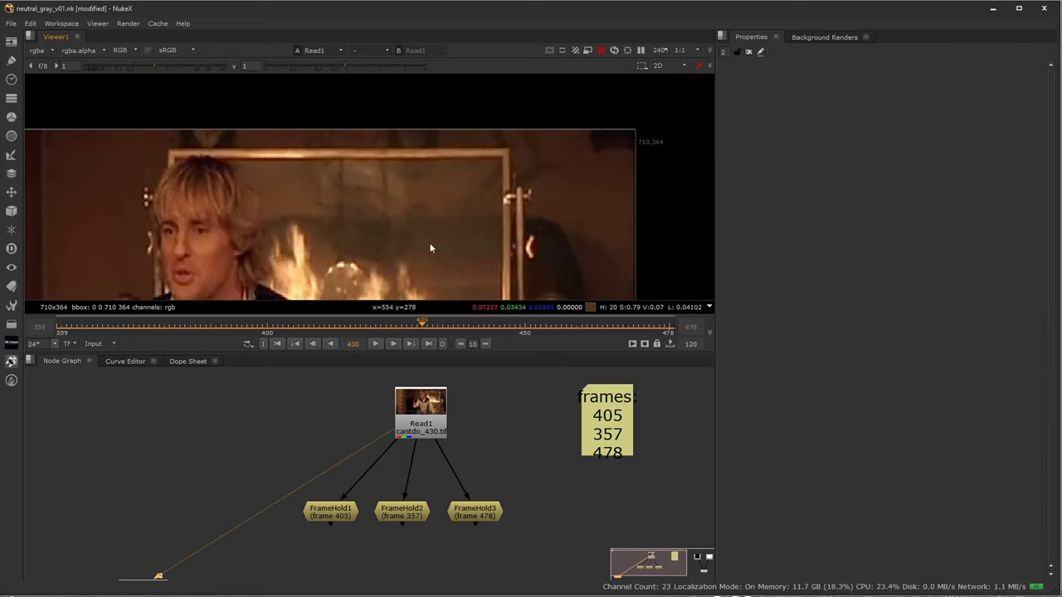
scroll(433, 239, "down", 1)
key("f")
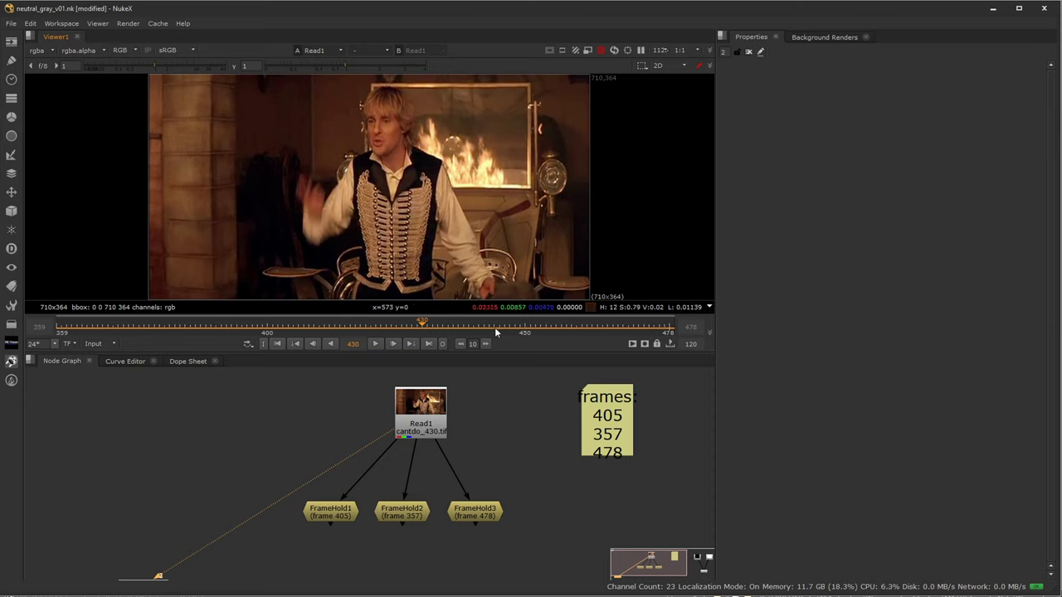
- Show FrameHold1, FrameHold2 and FrameHold3 in the viewer one after another, and shift the Viewer1 node slightly lower in the graph
left_click(336, 515)
key("1")
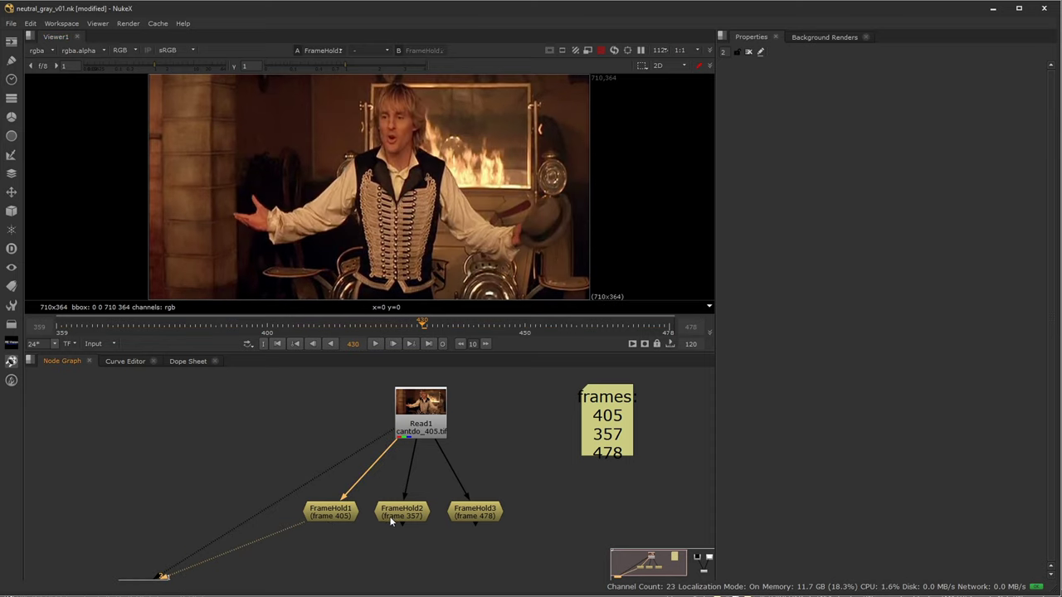
left_click(391, 517)
key("1")
left_click(457, 511)
key("1")
middle_click_drag(391, 495, 439, 458)
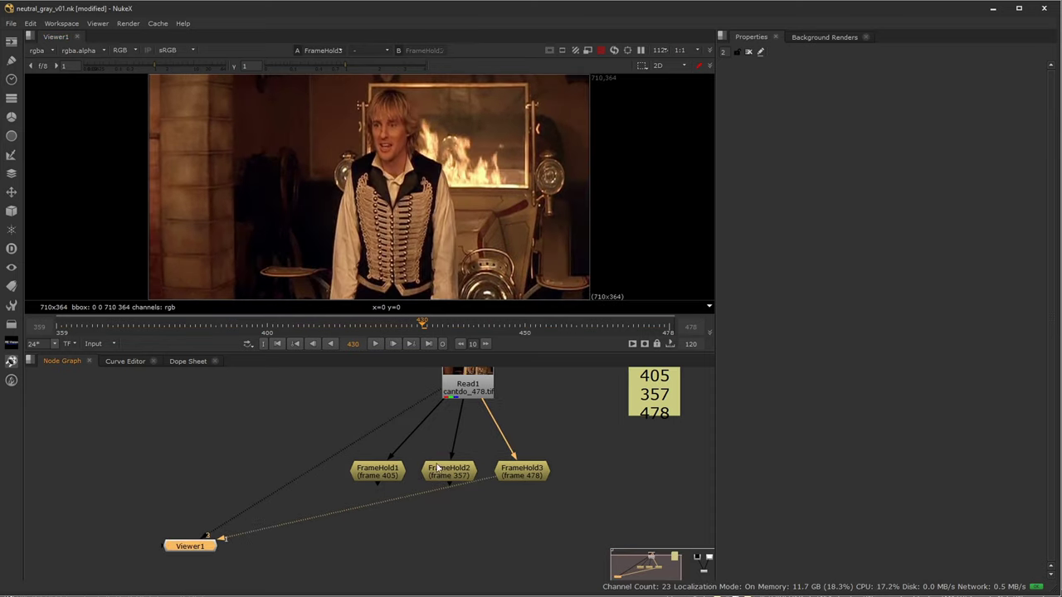
left_click_drag(202, 548, 252, 570)
- Inspect the black Constant1, the white Constant2 and their Dissolve1 mix in the viewer
middle_click_drag(613, 502, 298, 513)
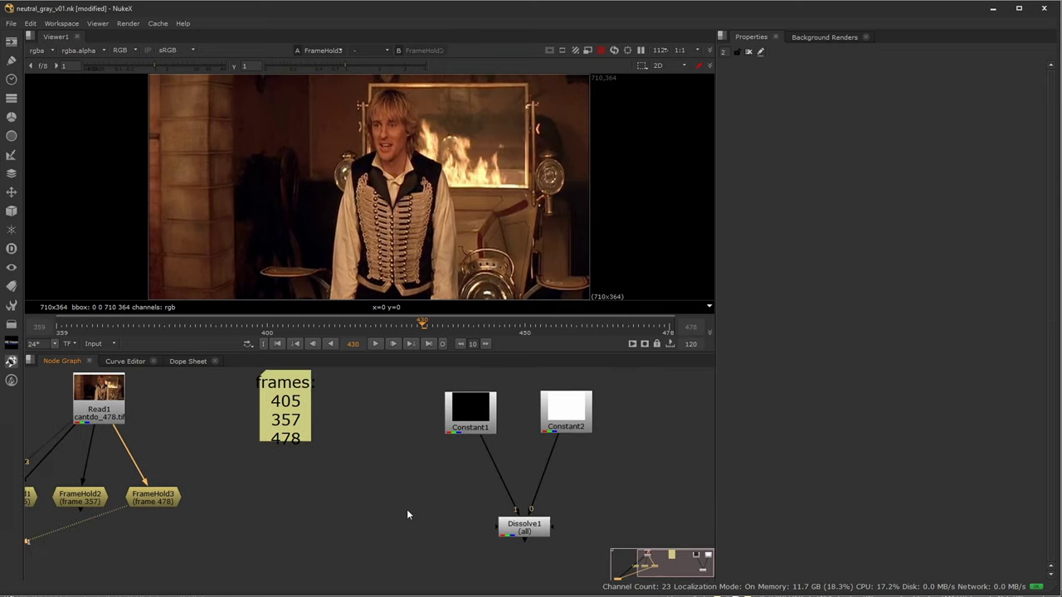
middle_click_drag(476, 498, 351, 532)
left_click(392, 441)
key("1")
left_click(491, 432)
key("2")
left_click(450, 543)
key("3")
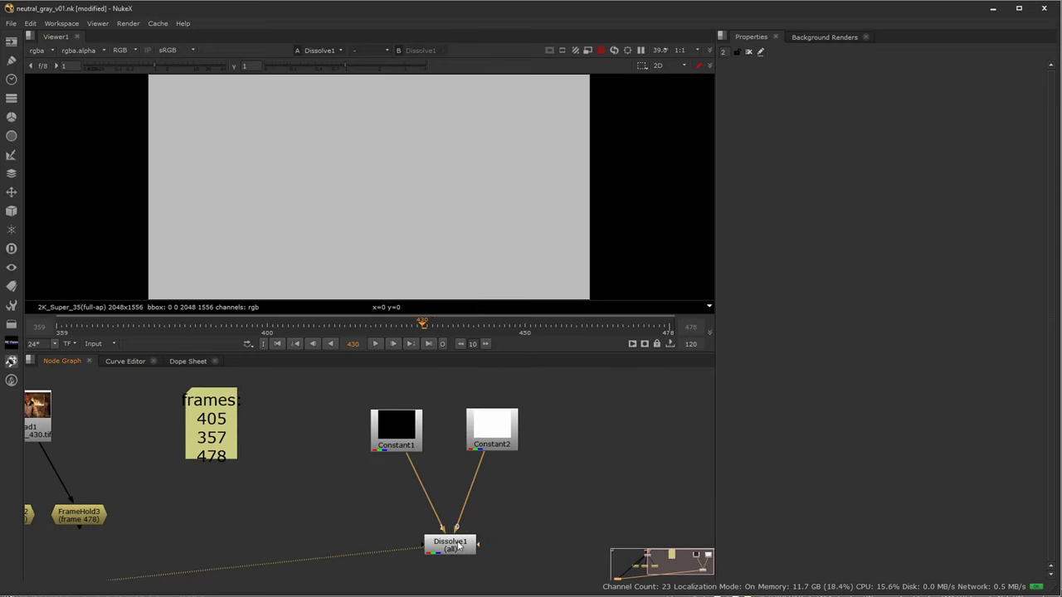
- Move the Viewer1 node farther down and away from the FrameHold nodes to free space beneath them
middle_click_drag(65, 461, 379, 428)
left_click(358, 418)
middle_click_drag(365, 484, 389, 414)
left_click_drag(158, 523, 125, 568)
- Add an Invert node beneath FrameHold2 and connect its input to FrameHold2
left_click(350, 486)
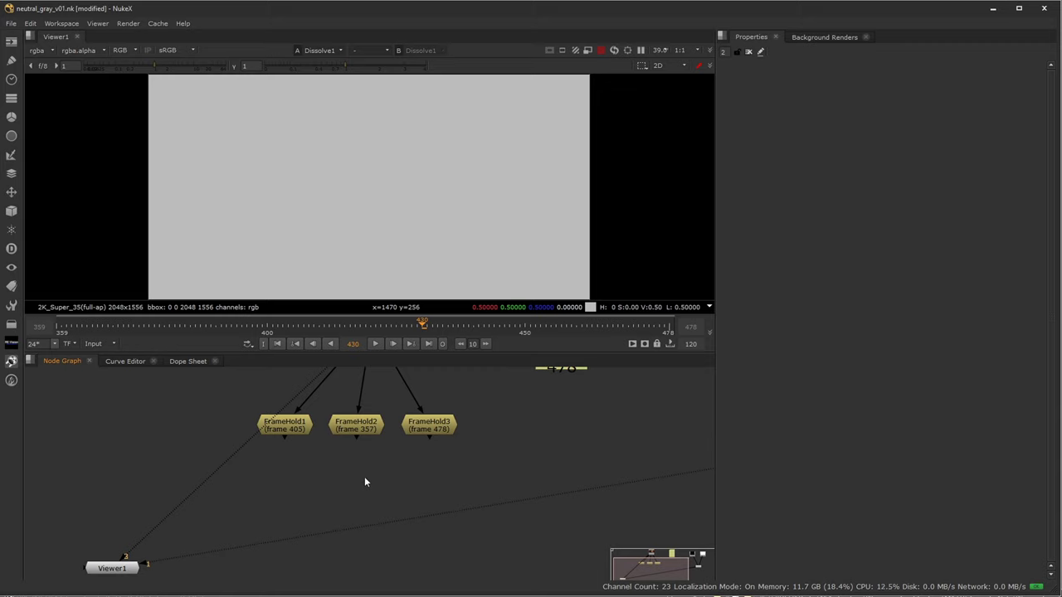
key("Tab")
type("inv")
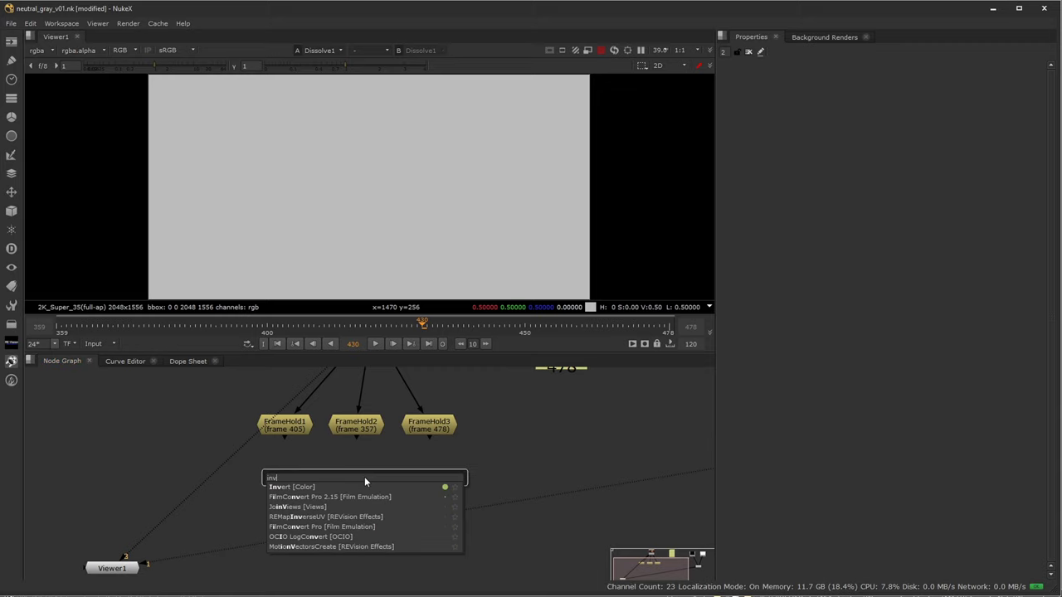
left_click(365, 486)
left_click_drag(365, 484, 358, 425)
left_click_drag(369, 482, 365, 491)
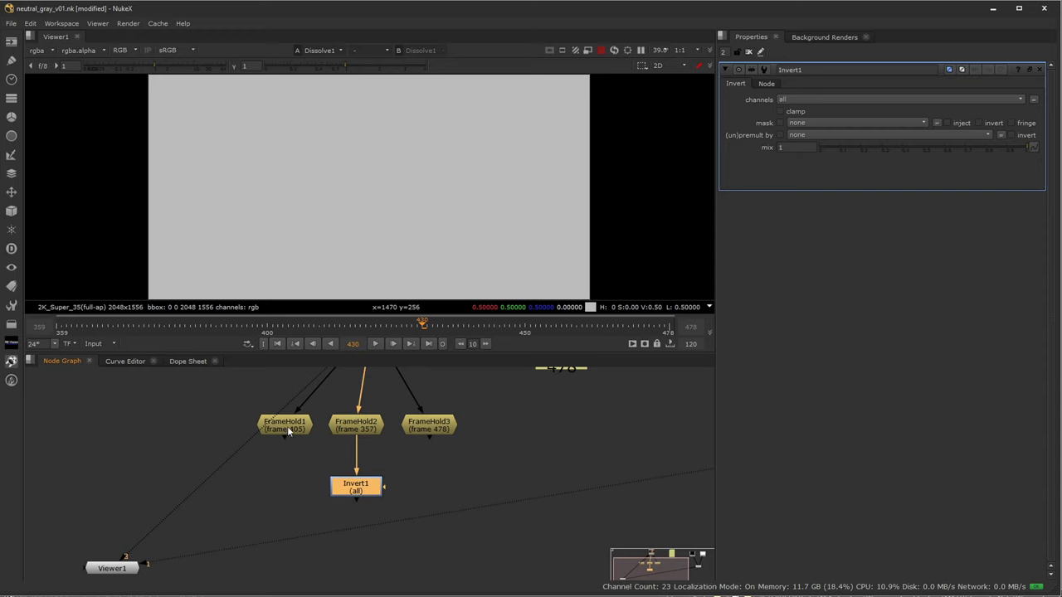
- View FrameHold1, FrameHold2 and FrameHold3 in turn, and return the viewer to FrameHold1
left_click(287, 428)
key("1")
left_click(363, 421)
key("1")
left_click(426, 431)
key("1")
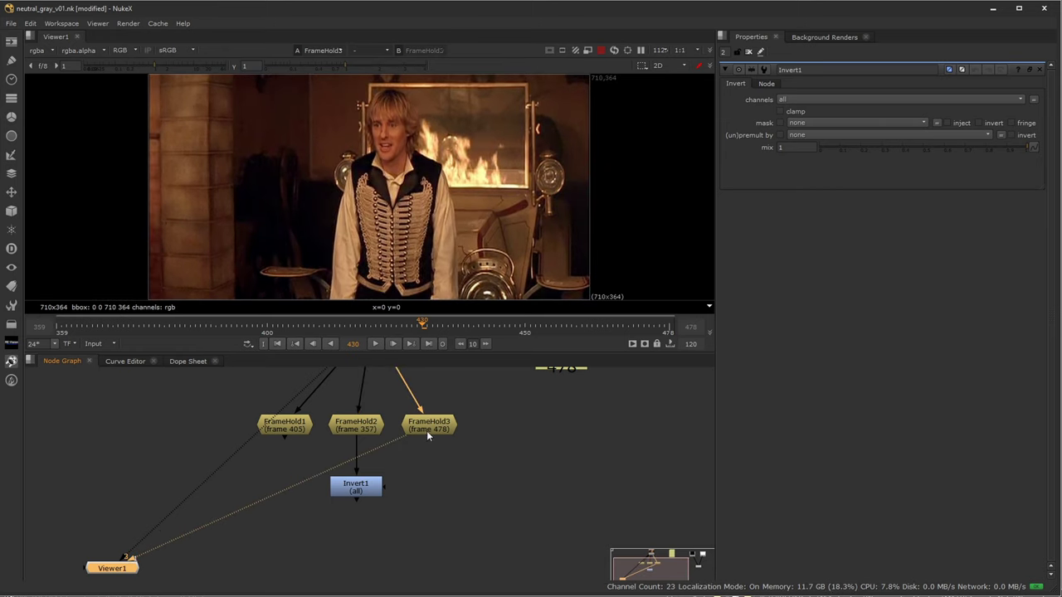
left_click(297, 424)
key("1")
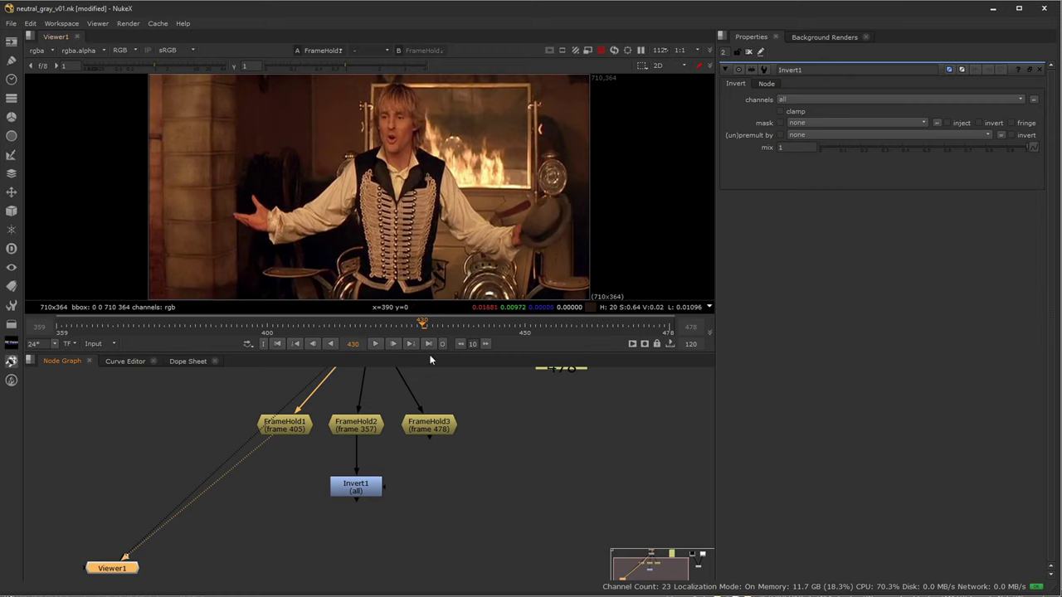
- Reposition Invert1 straight below FrameHold2 with a larger gap between the two nodes
left_click_drag(369, 496, 366, 486)
left_click(301, 429)
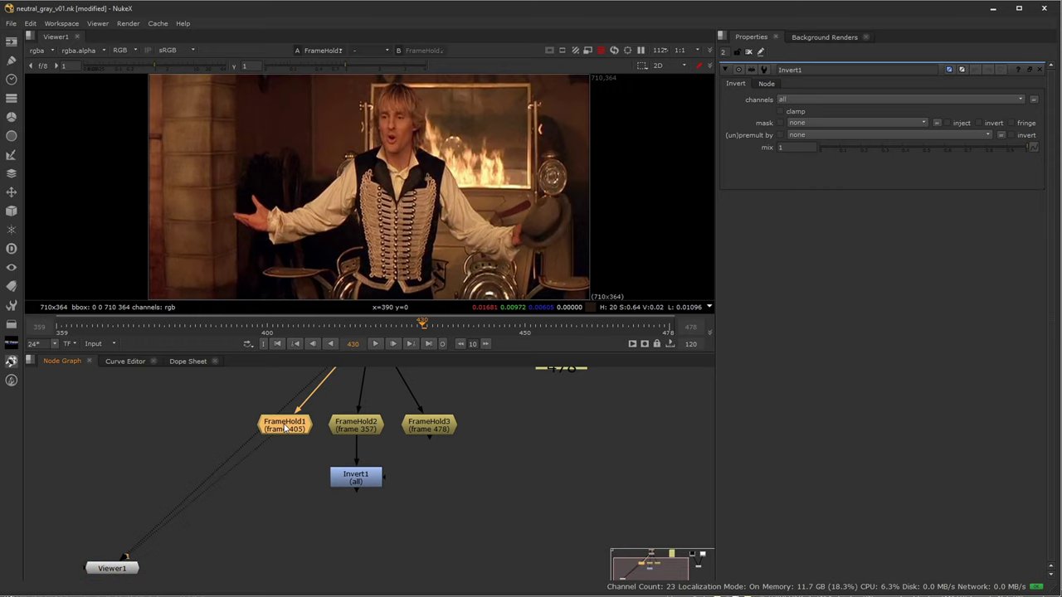
left_click(356, 427)
left_click(422, 428)
left_click(359, 420)
left_click(436, 423)
left_click(300, 450)
left_click_drag(356, 481, 356, 507)
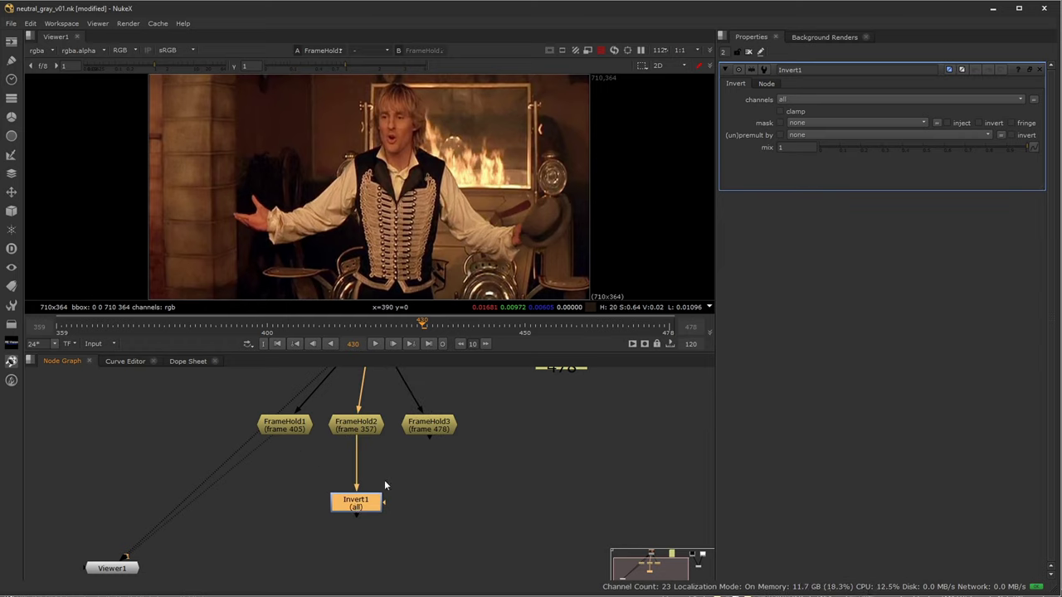
- Set Invert1's channels to rgb and show the inverted frame in the viewer
left_click(795, 99)
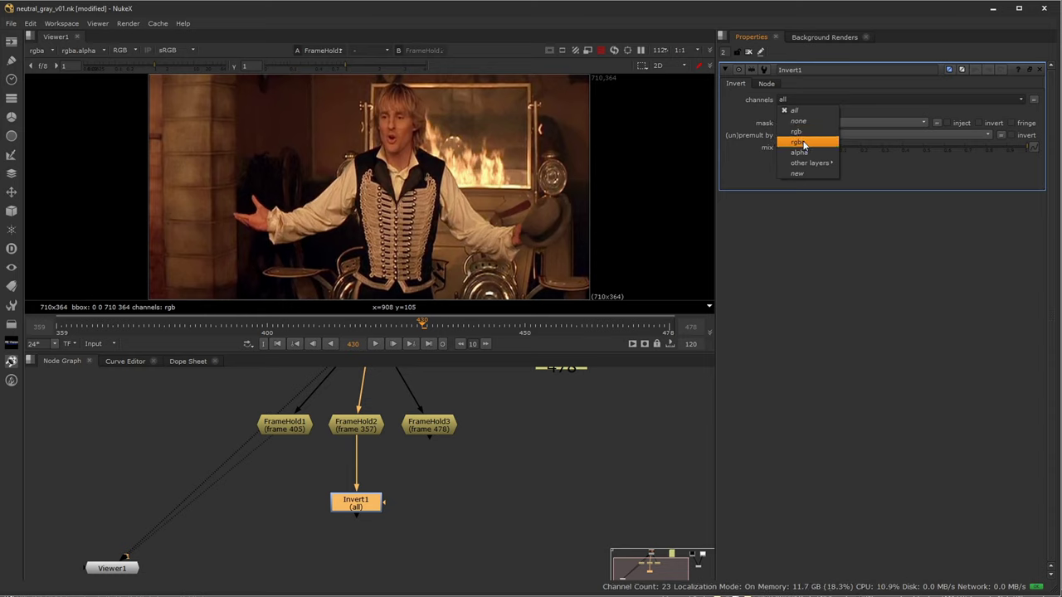
left_click(756, 117)
left_click(799, 103)
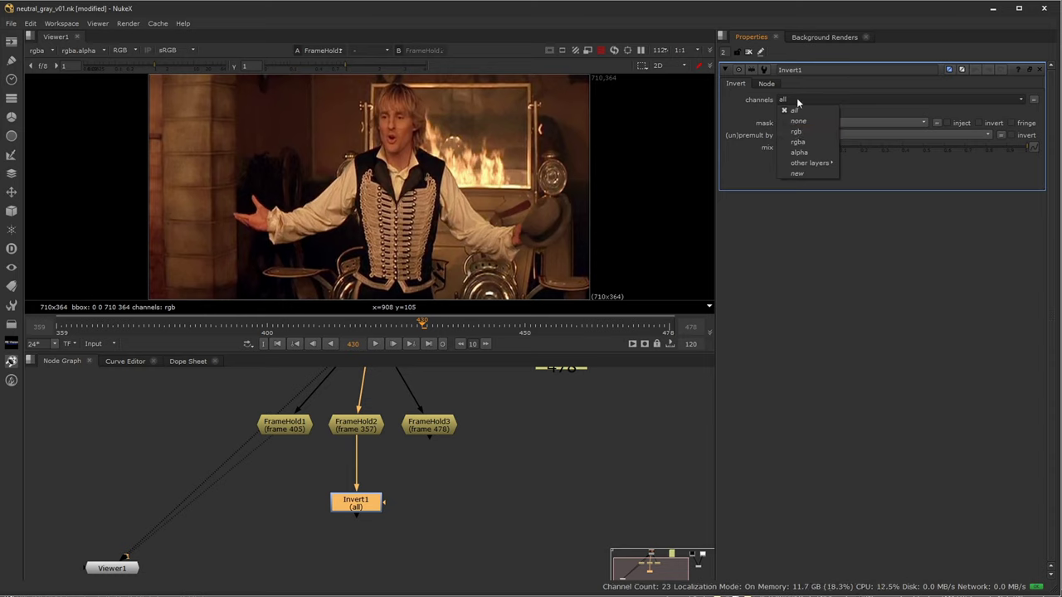
left_click(804, 132)
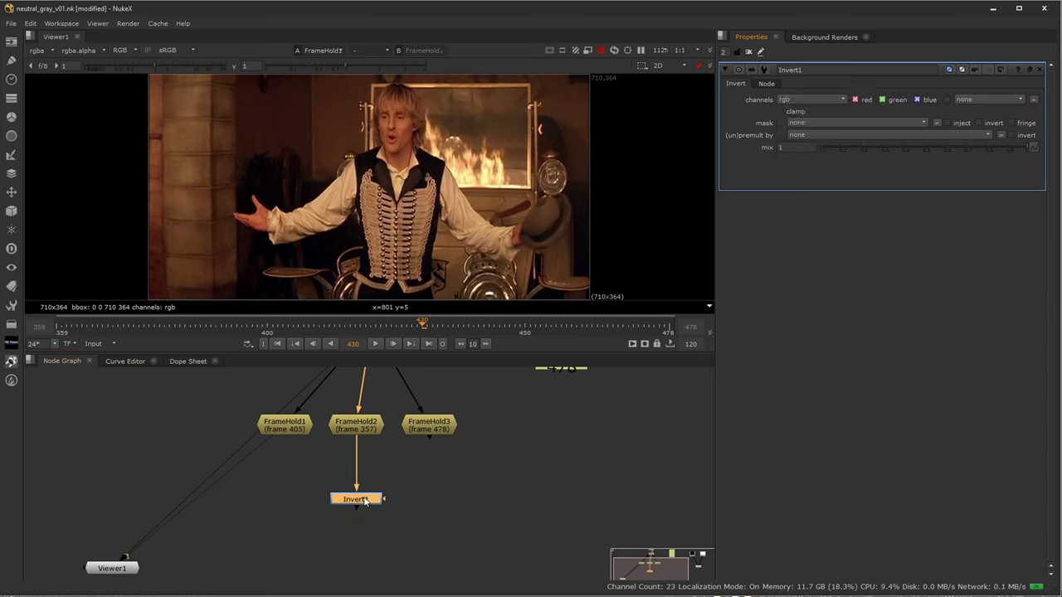
left_click_drag(125, 557, 359, 499)
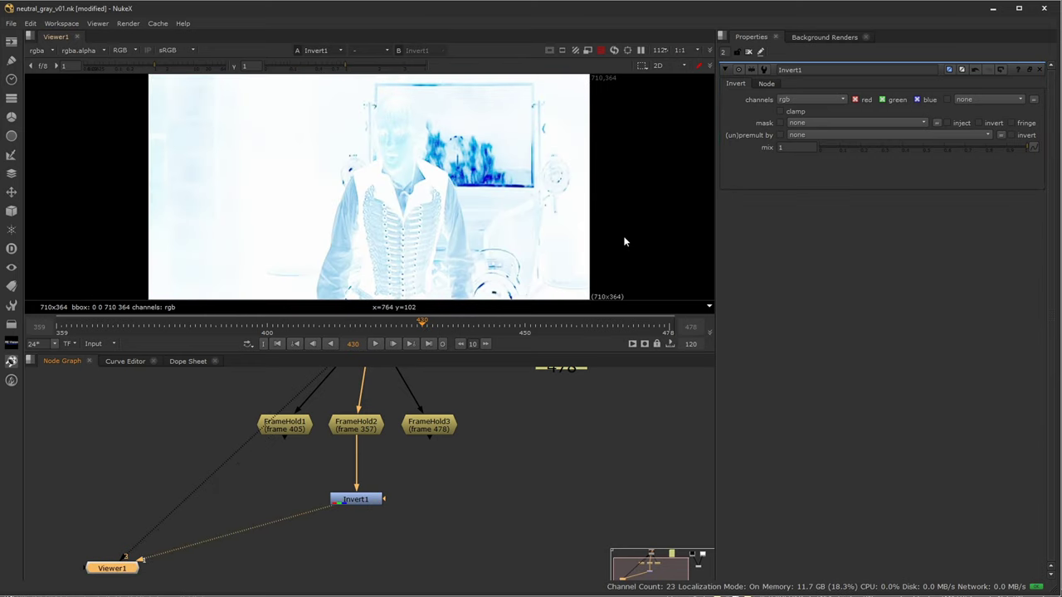
- View Constant1, Constant2 and Dissolve1 in turn to compare black, white and their neutral gray mix
middle_click_drag(523, 450, 321, 488)
middle_click_drag(462, 467, 373, 499)
left_click(457, 418)
key("1")
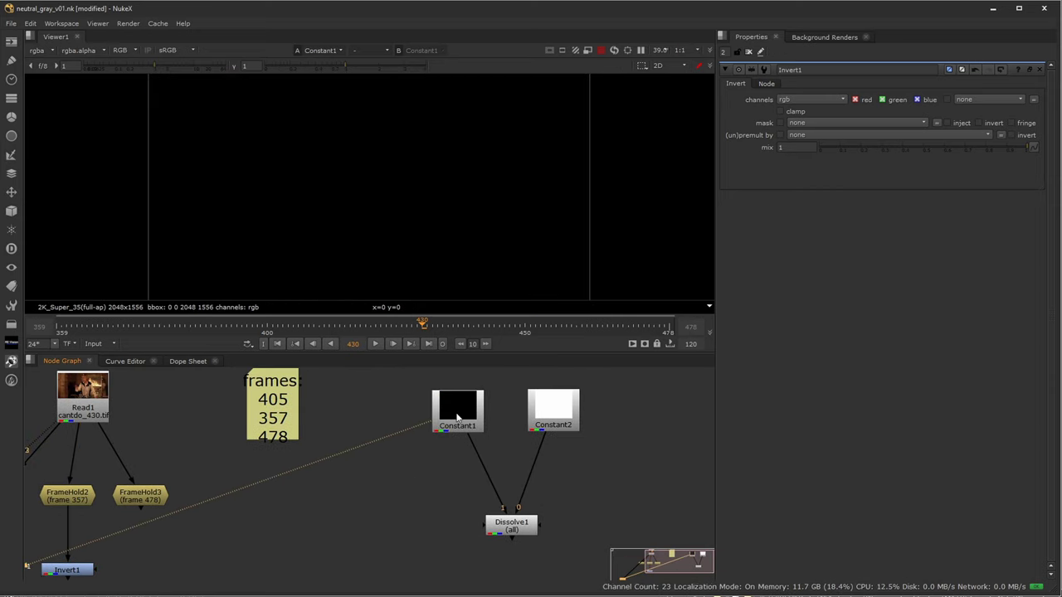
left_click(553, 413)
key("1")
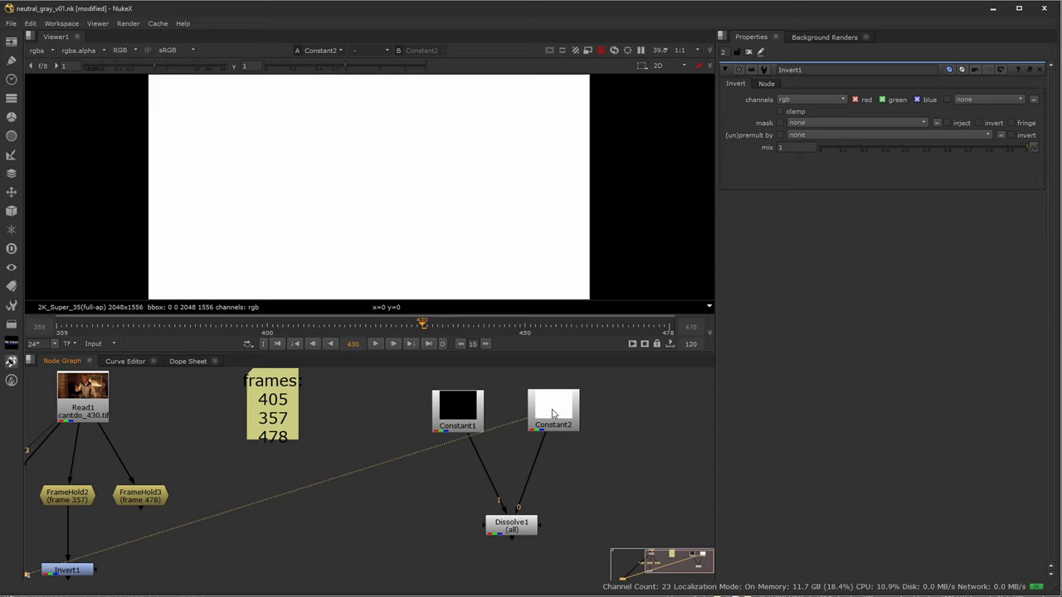
left_click(514, 525)
key("1")
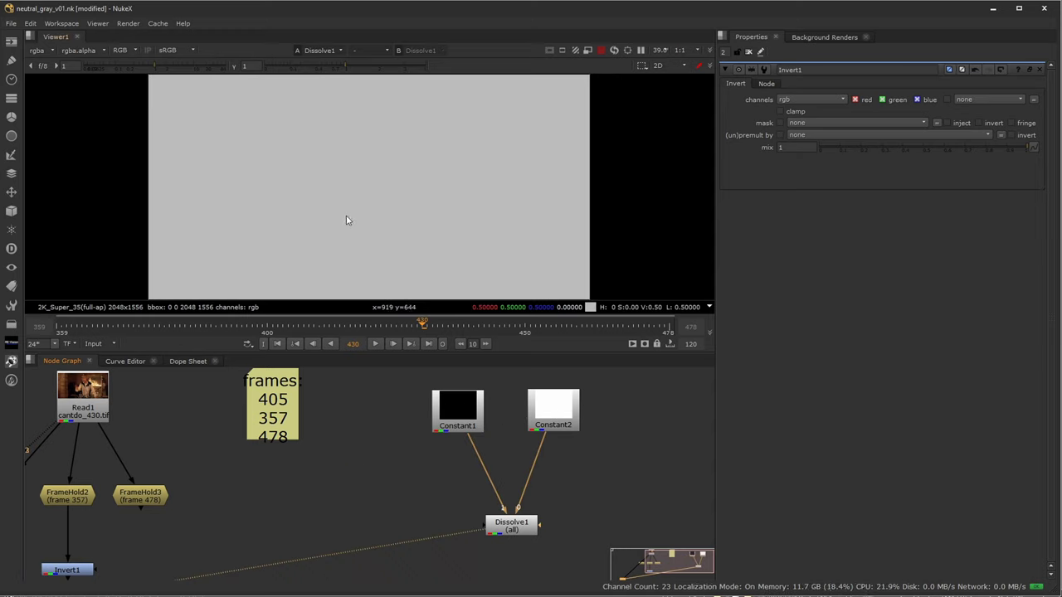
- Add a Merge node below FrameHold1 with Invert1 in its A input and FrameHold1 in its B input
middle_click_drag(337, 478, 590, 392)
left_click_drag(329, 486, 329, 480)
key("m")
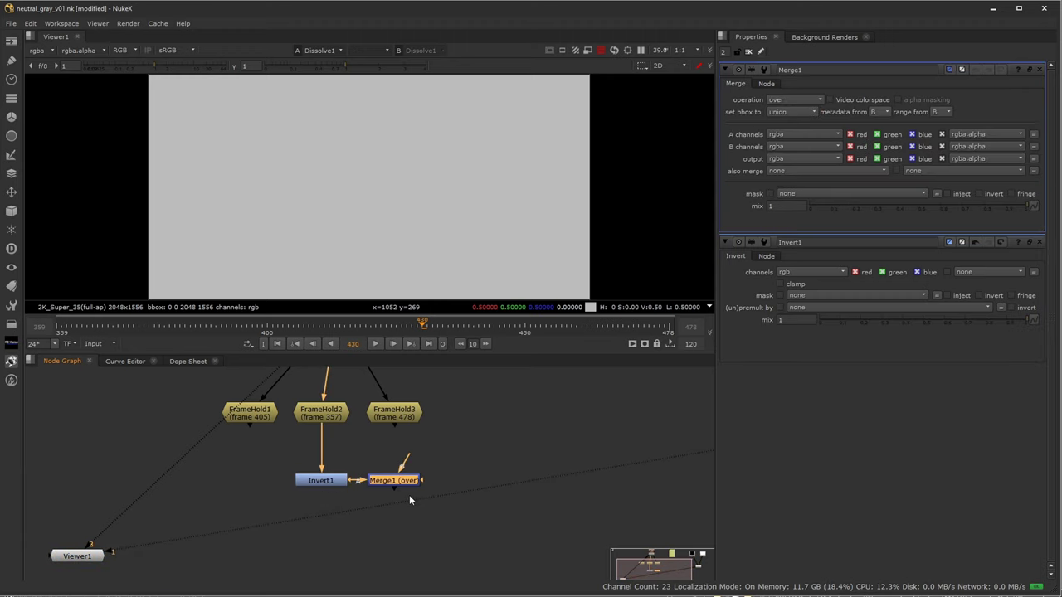
left_click_drag(400, 481, 249, 419)
left_click_drag(213, 521, 255, 520)
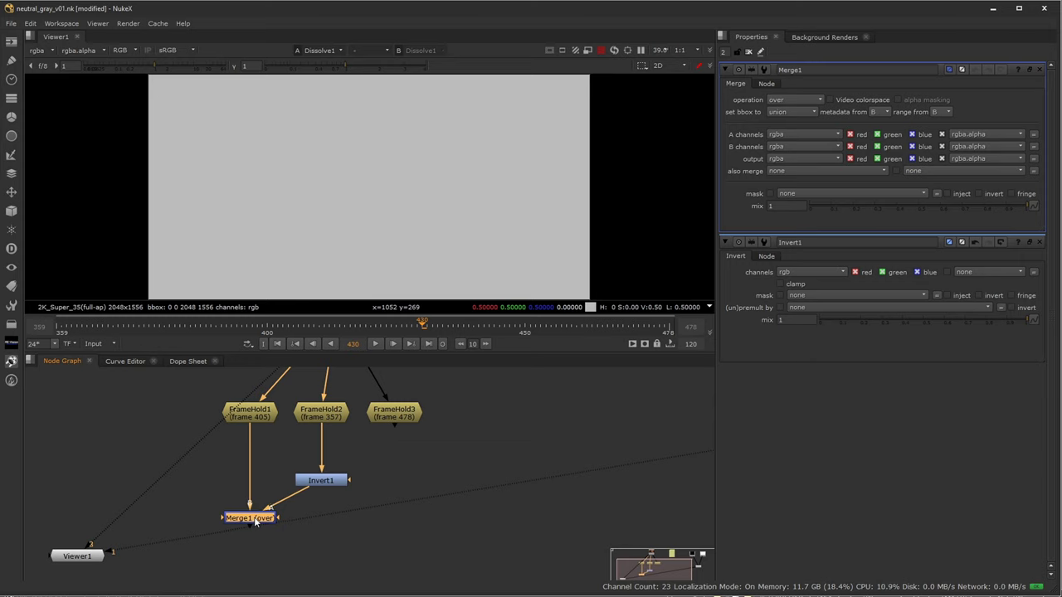
left_click(256, 419)
middle_click_drag(274, 382, 267, 395)
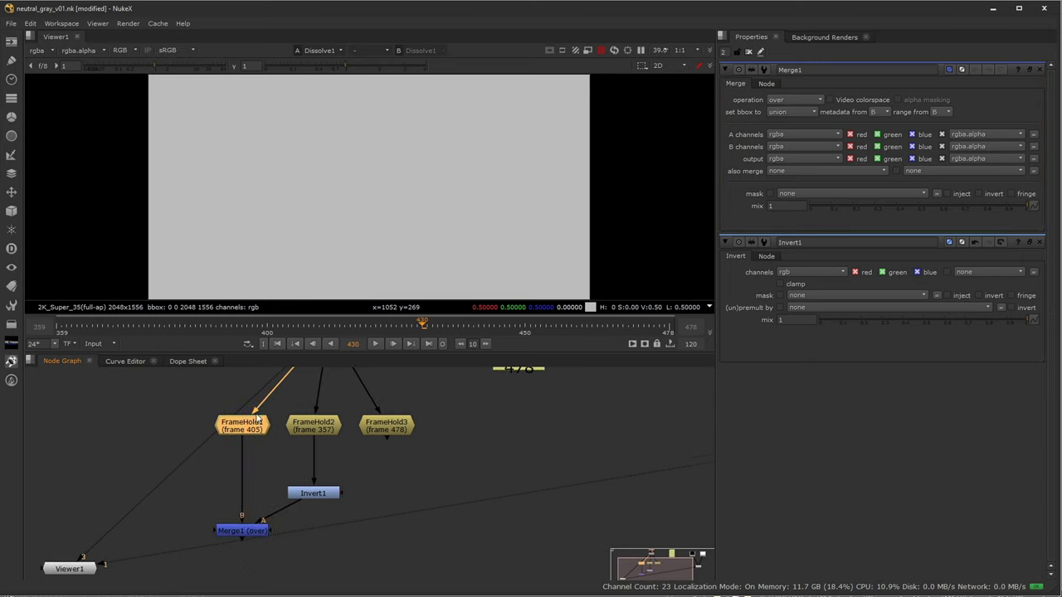
- Show Merge1 in the viewer with its mix set to 0.5, and lower the viewer gamma to 0.41
left_click(250, 529)
key("1")
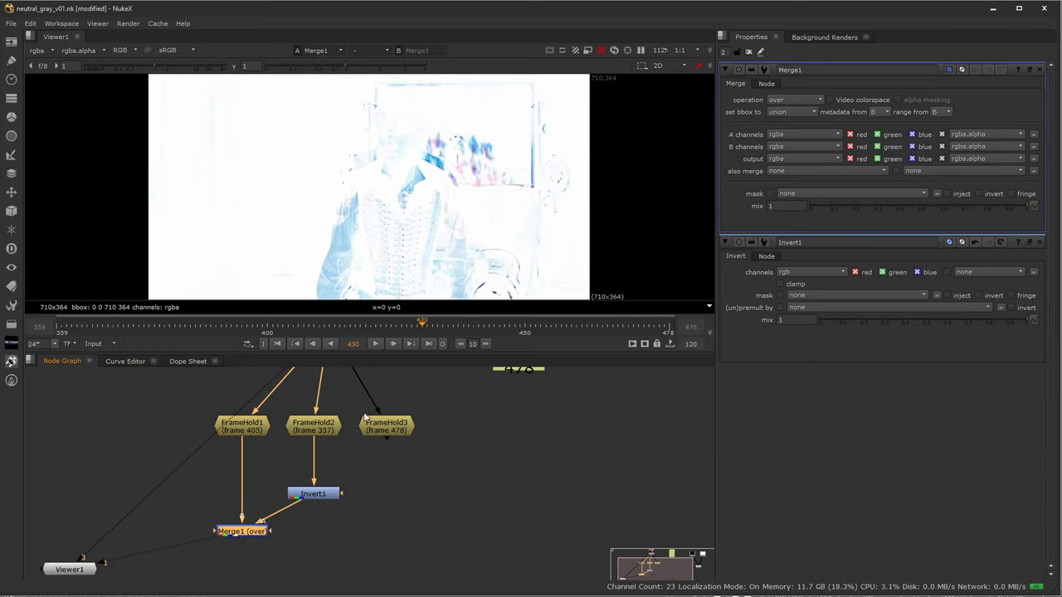
left_click(771, 206)
key("BackSpace")
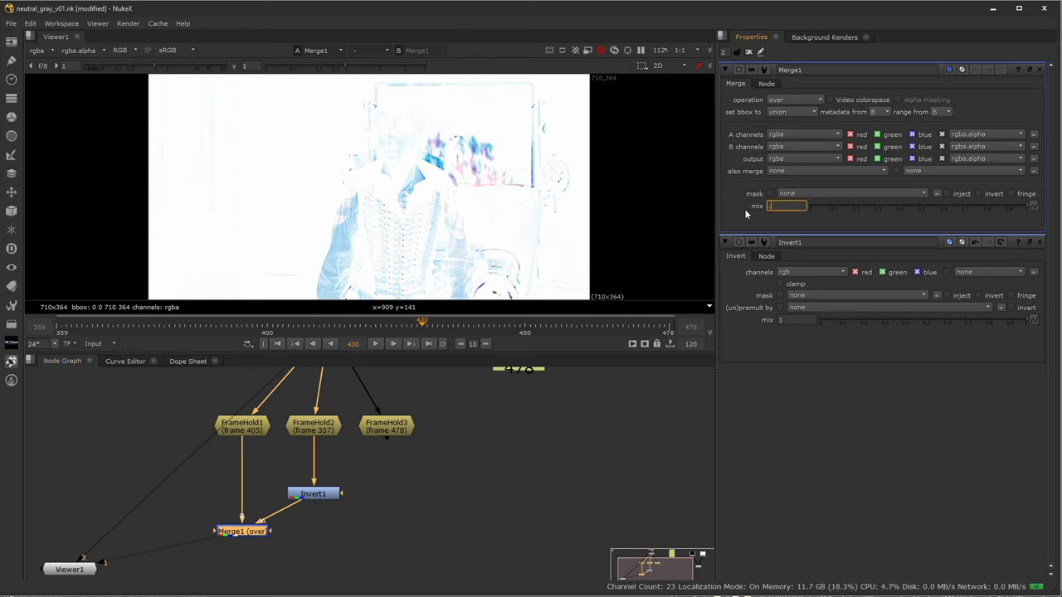
type(".5")
key("Return")
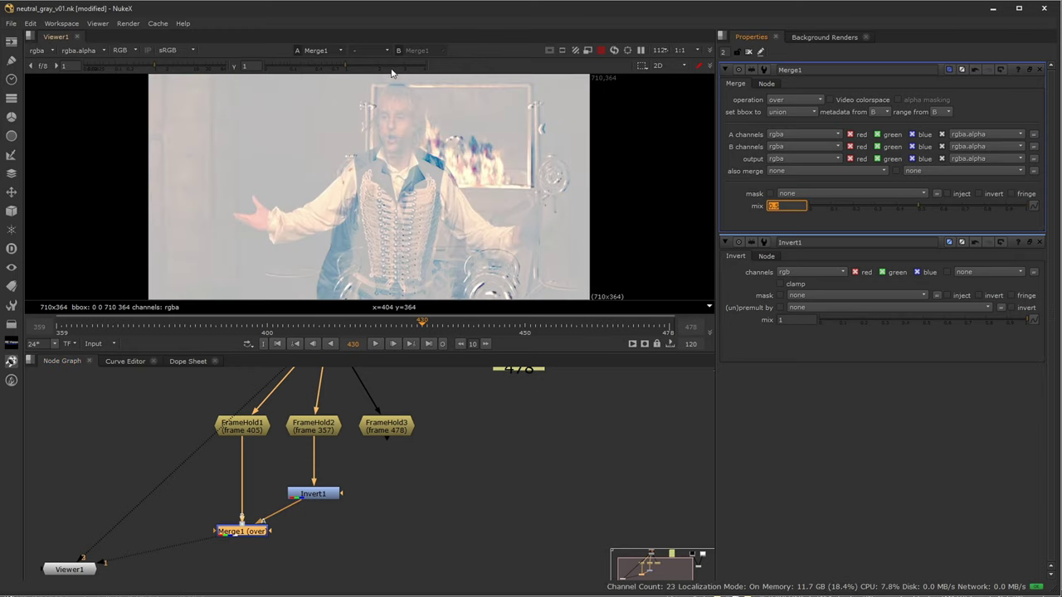
left_click_drag(347, 68, 316, 73)
- Insert a Shuffle node directly below Read1 and set its alpha output to 1 (white)
middle_click_drag(407, 401, 399, 474)
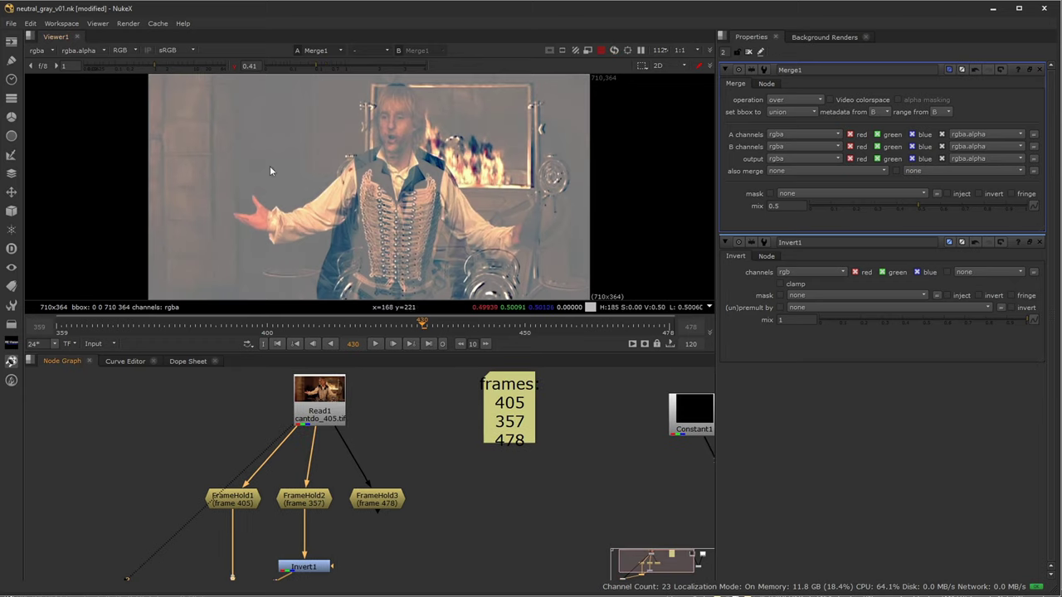
middle_click_drag(432, 445, 455, 466)
left_click(336, 441)
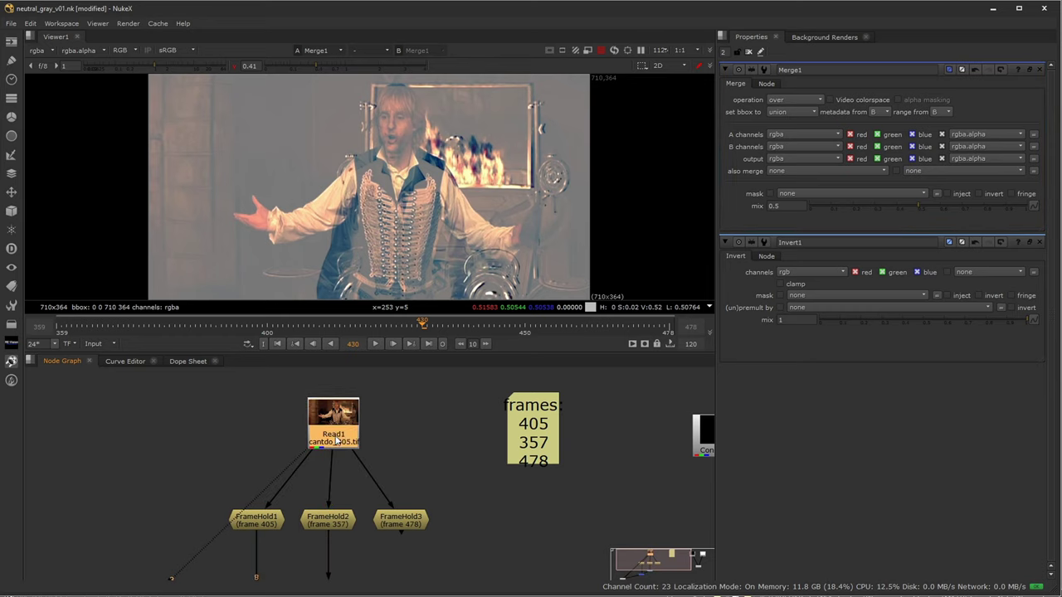
key("Tab")
type("shuffle")
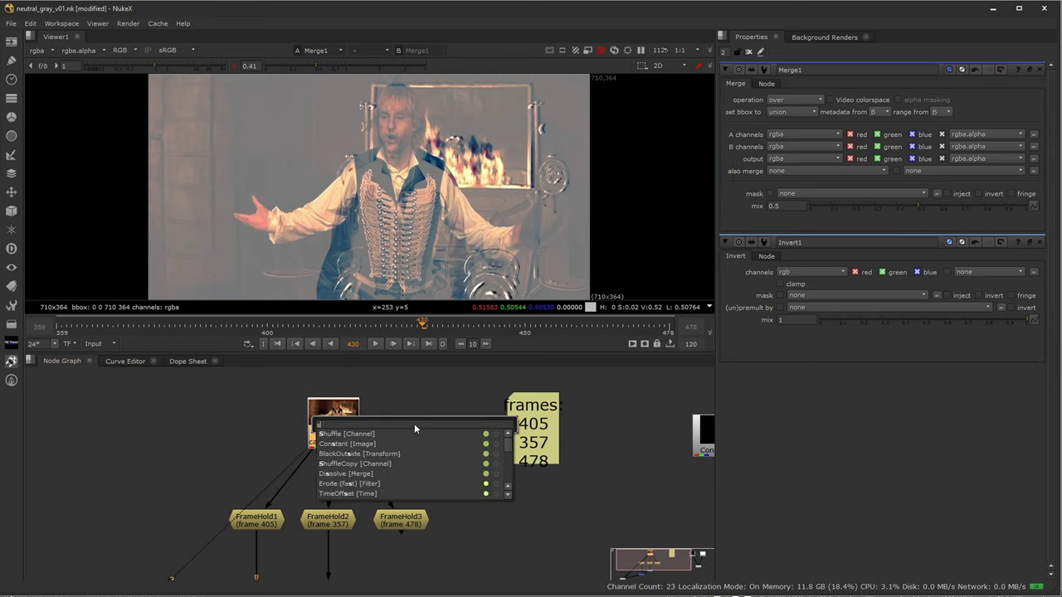
key("Return")
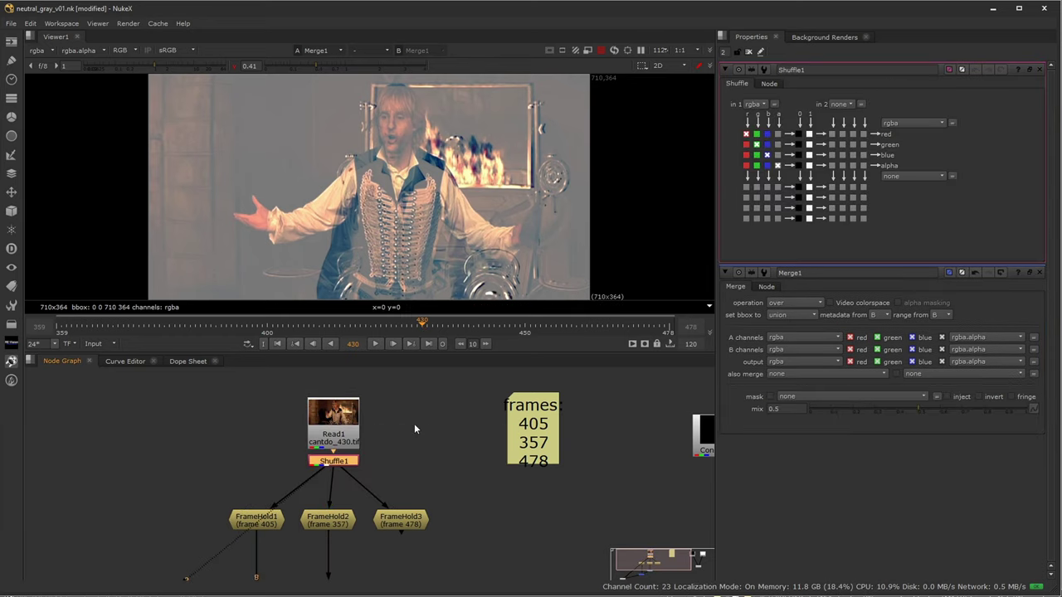
left_click(808, 165)
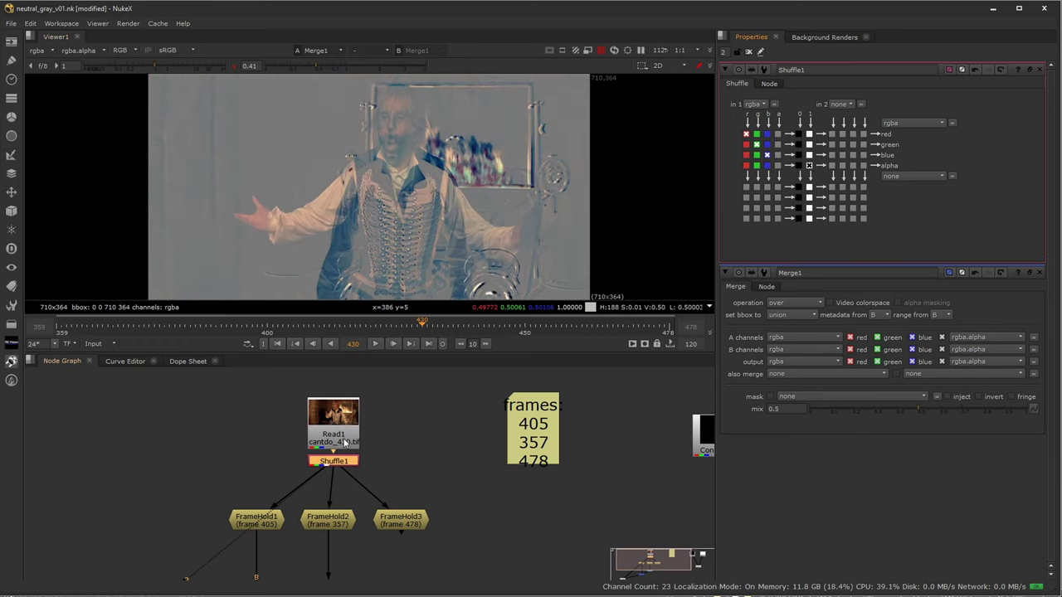
left_click(346, 465)
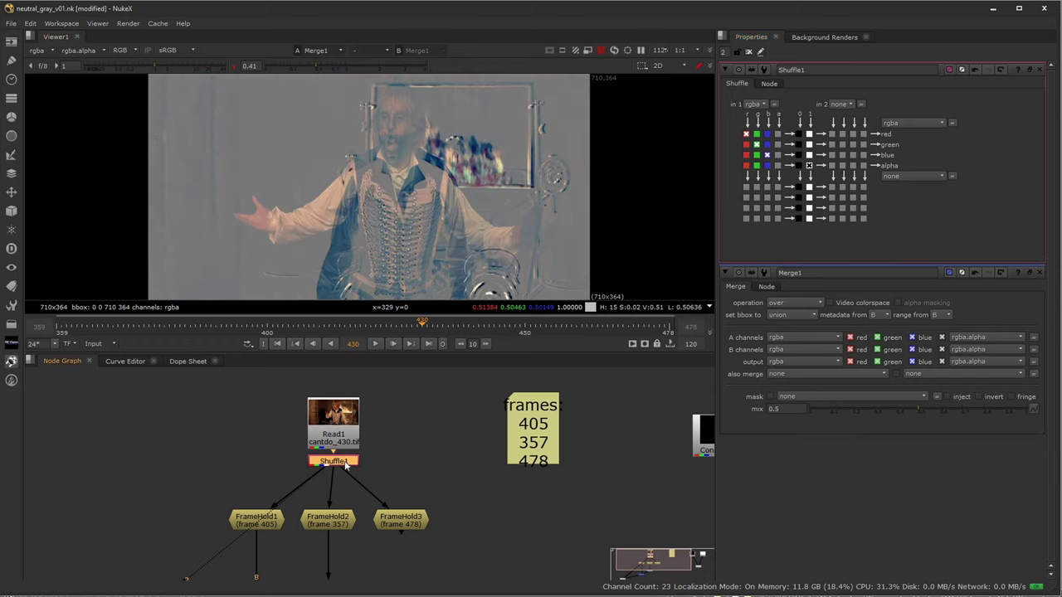
key("d")
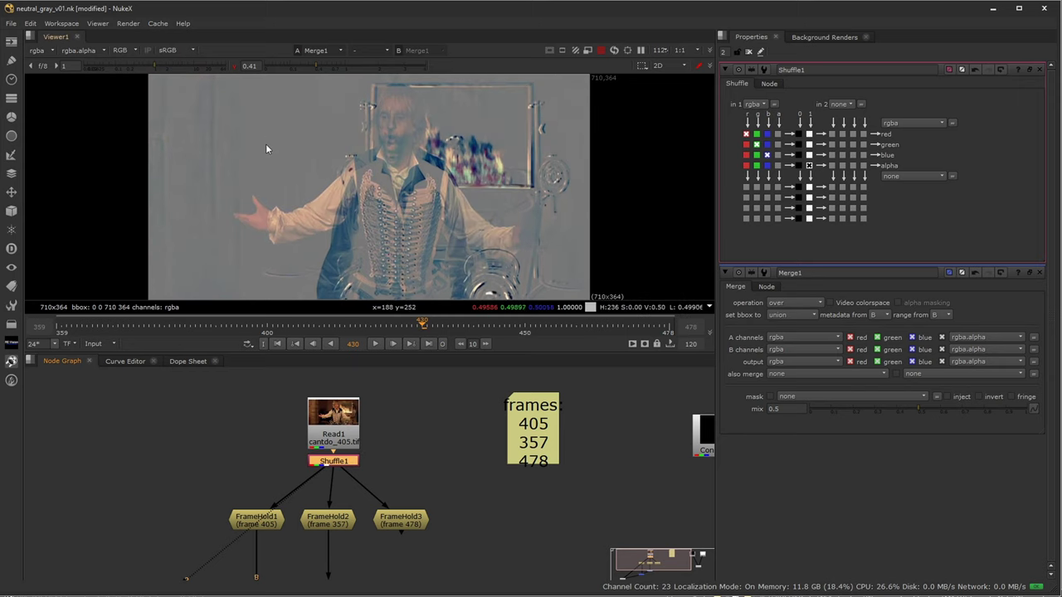
- Show Read1 in the viewer, reset the viewer gamma to 1 and display the alpha channel
left_click(336, 433)
key("1")
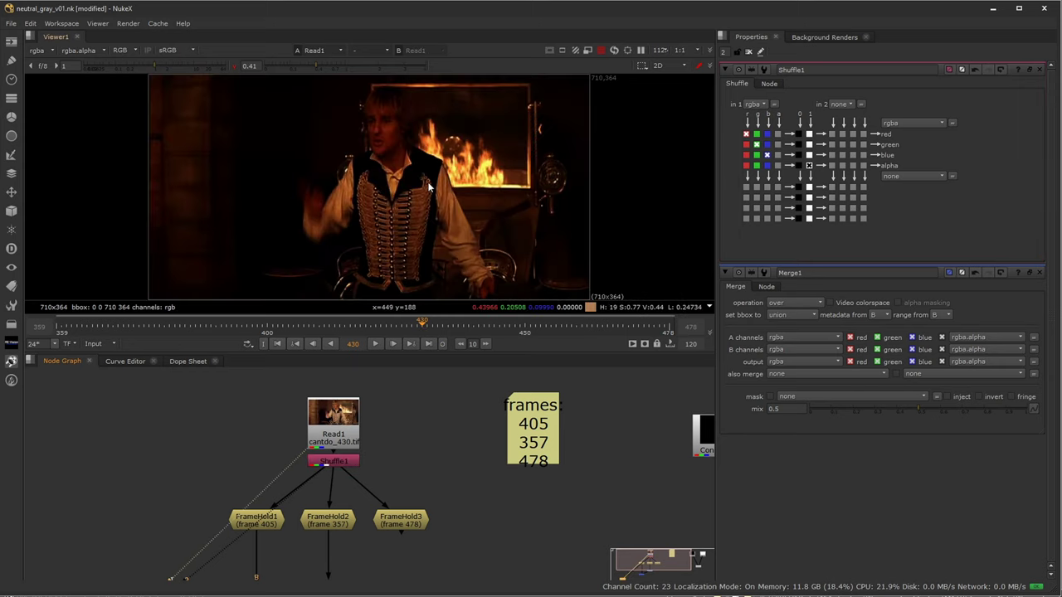
left_click(234, 65)
key("a")
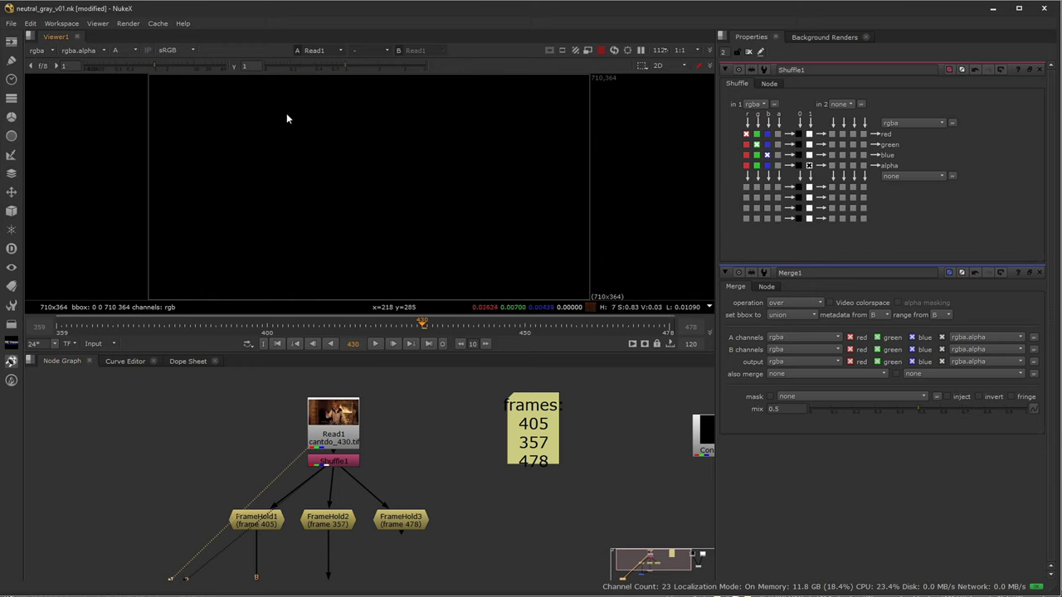
- View the alpha channel of FrameHold1 and check the FrameHold2 image in the viewer
middle_click_drag(311, 460, 360, 328)
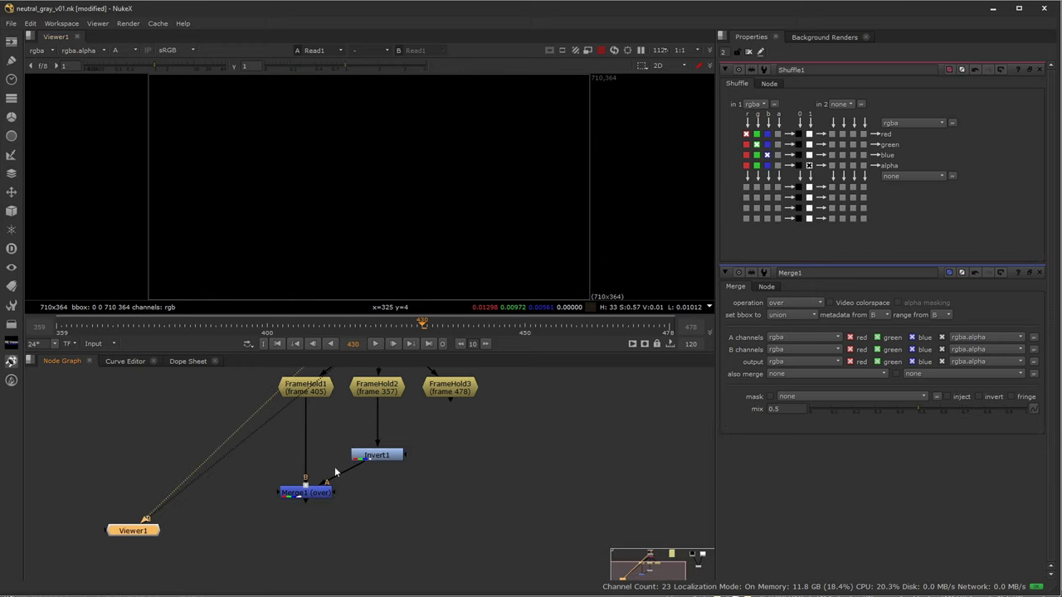
middle_click_drag(319, 447, 277, 525)
left_click(262, 469)
key("1")
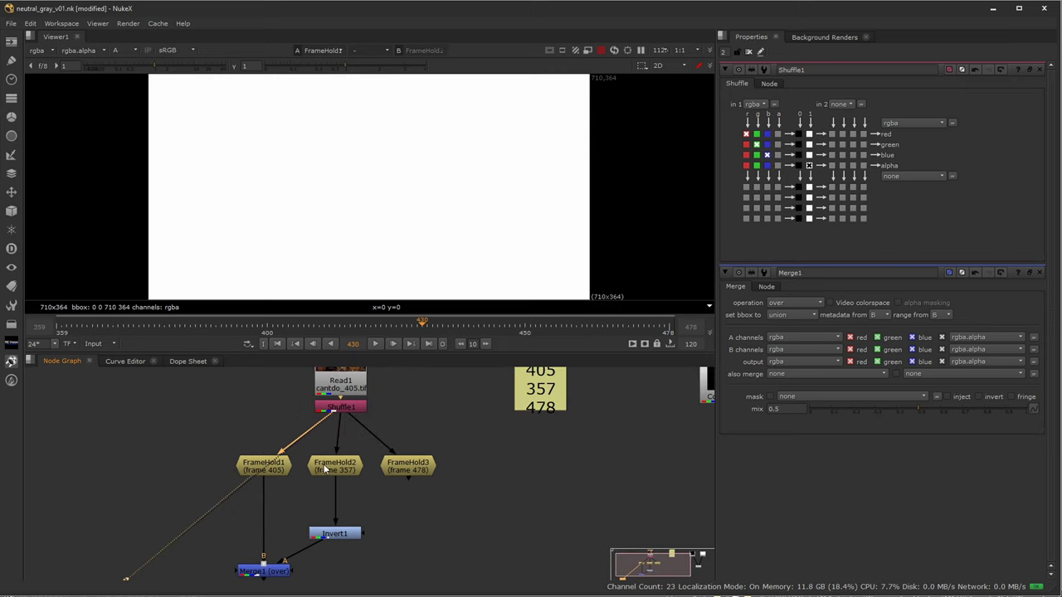
key("a")
left_click(344, 462)
key("1")
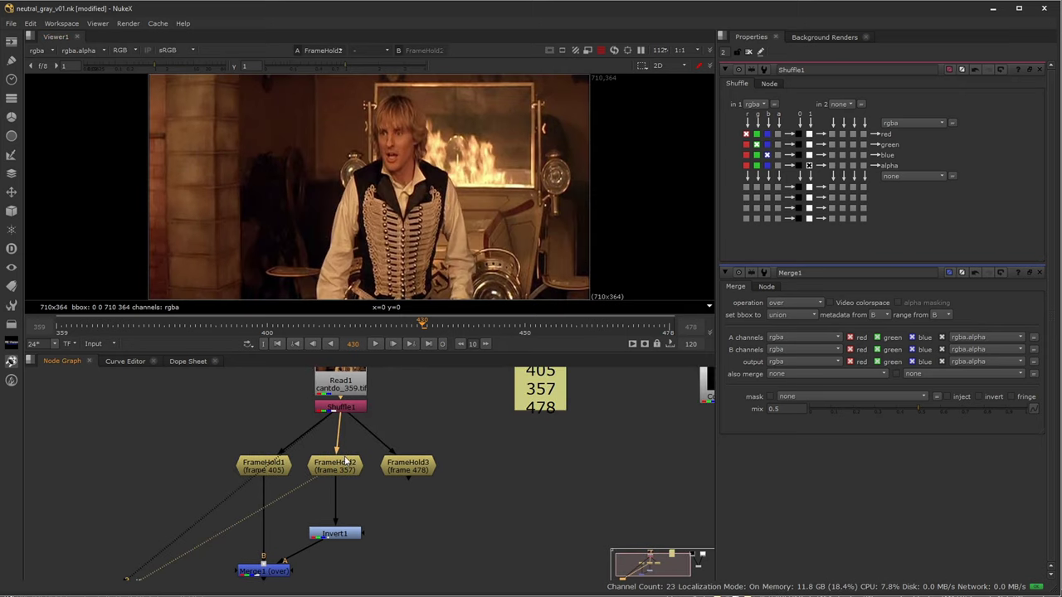
left_click(270, 571)
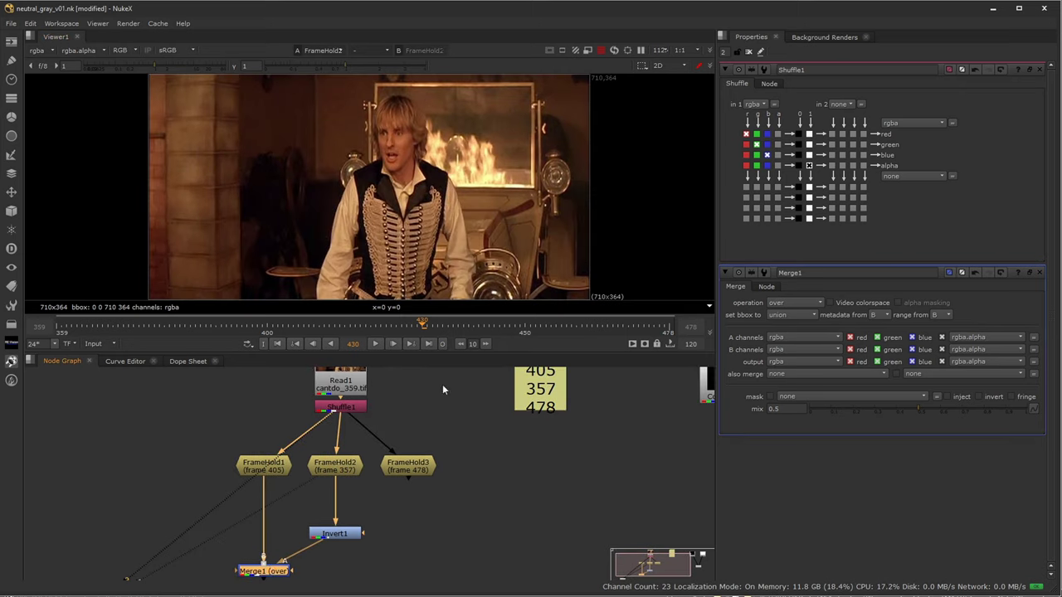
key("a")
key("a")
- Compare the alpha channels of Read1 and Shuffle1 in the viewer, returning to the RGB display each time
left_click(341, 392)
key("1")
key("a")
key("a")
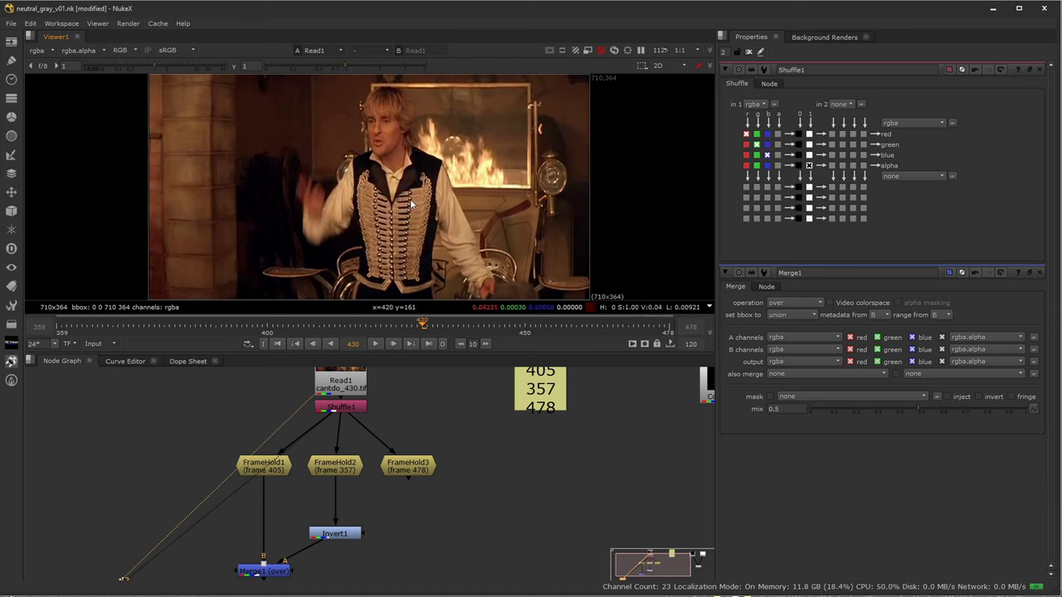
left_click(351, 393)
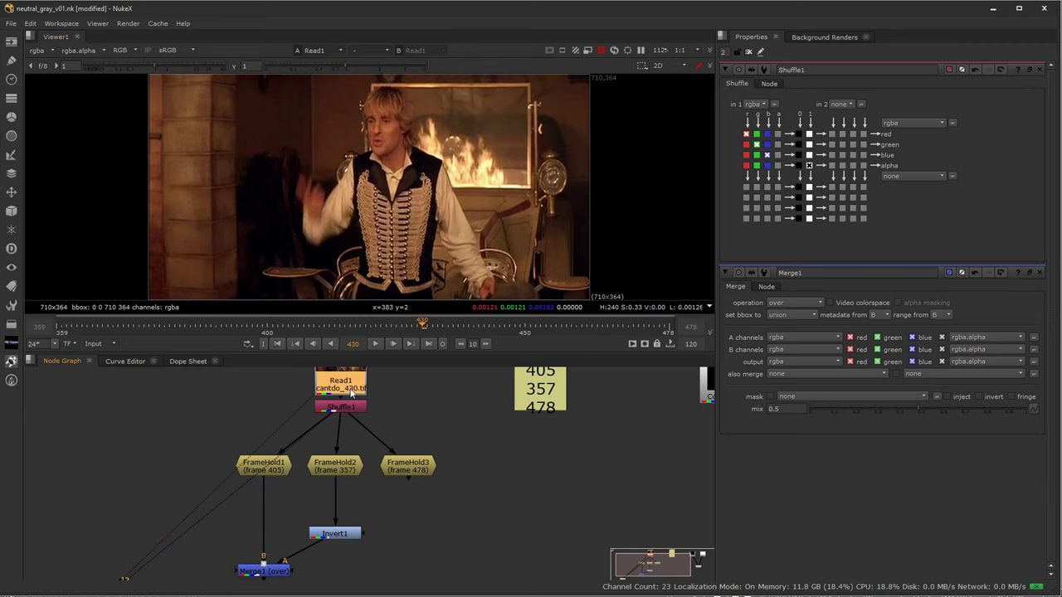
left_click(342, 404)
key("1")
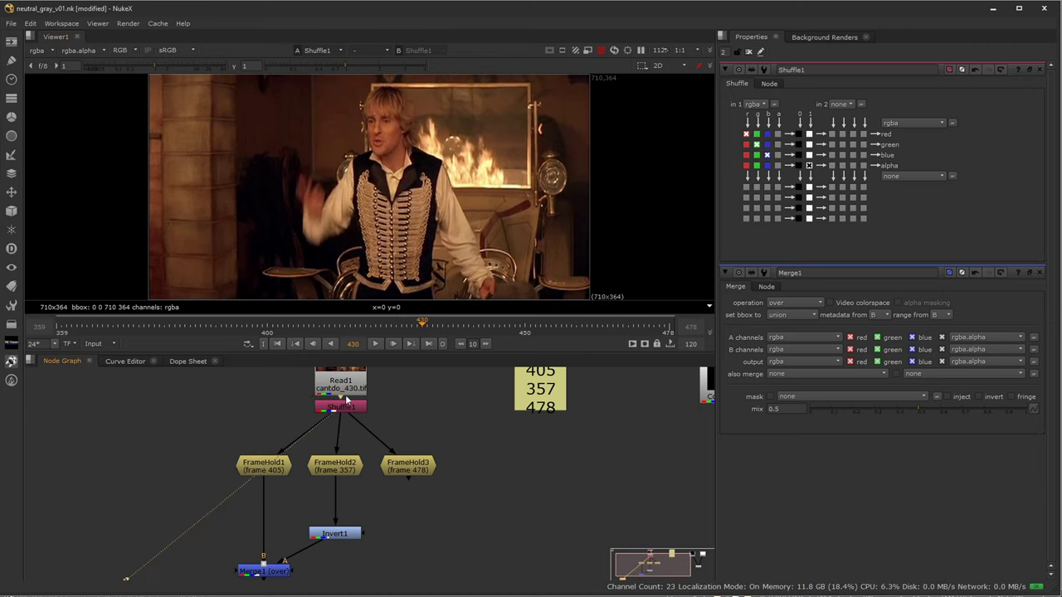
key("a")
key("a")
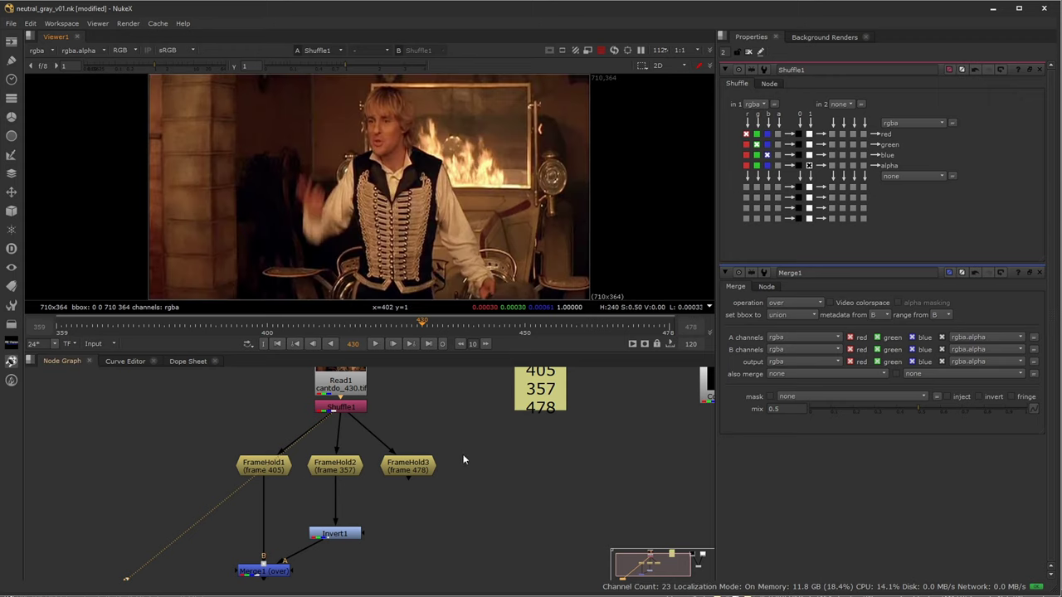
- Label the Shuffle1 node "white A"
left_click(357, 410)
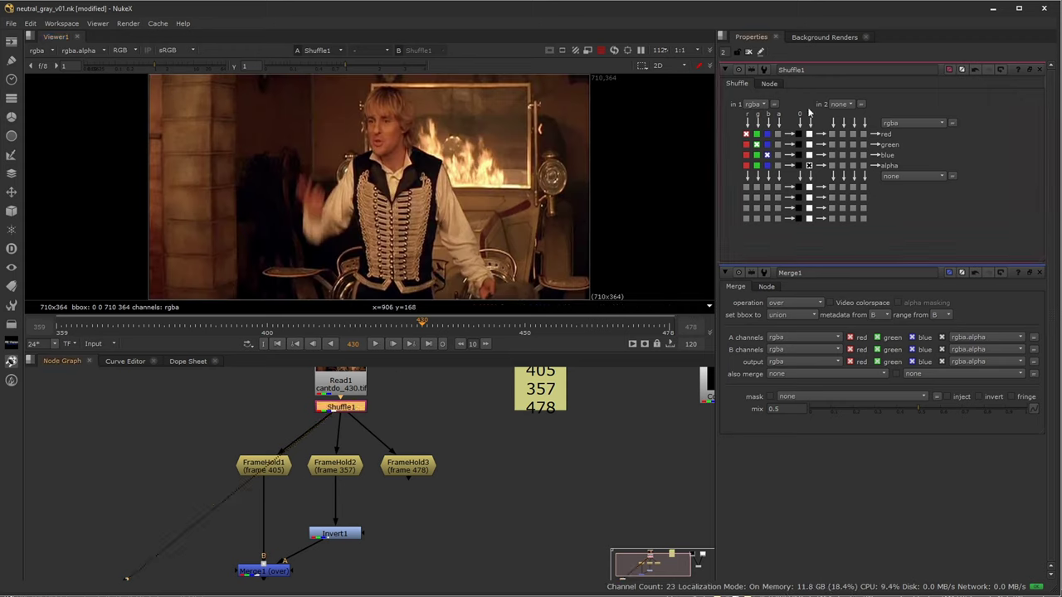
left_click(769, 83)
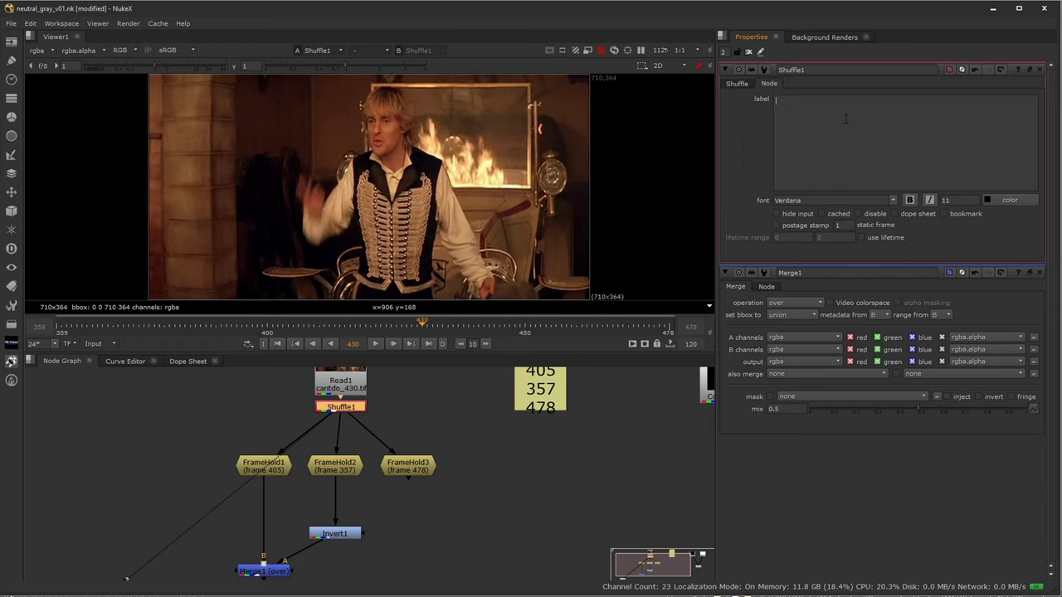
type("white A")
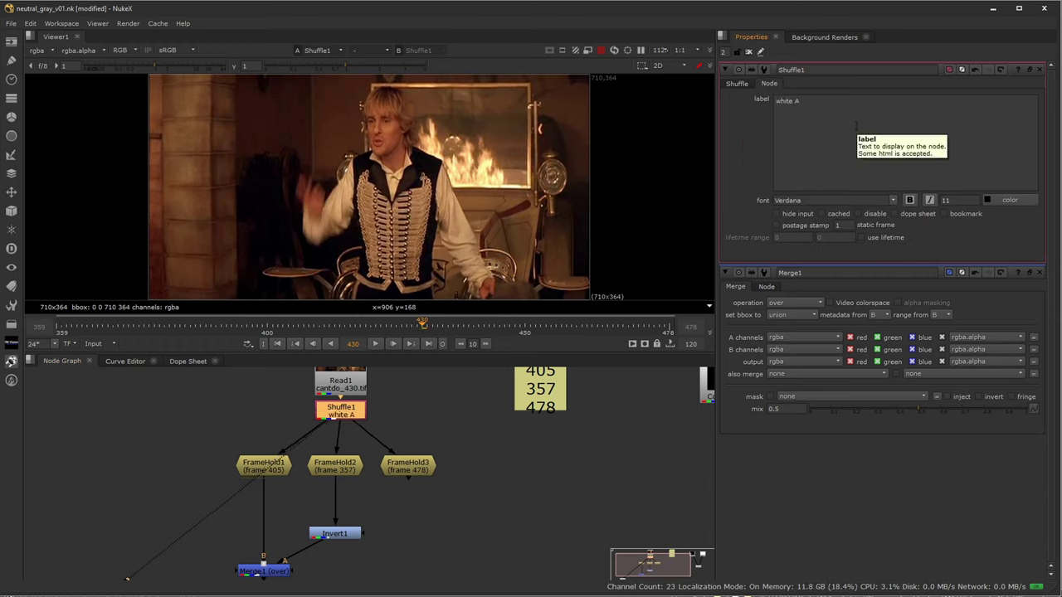
left_click(473, 494)
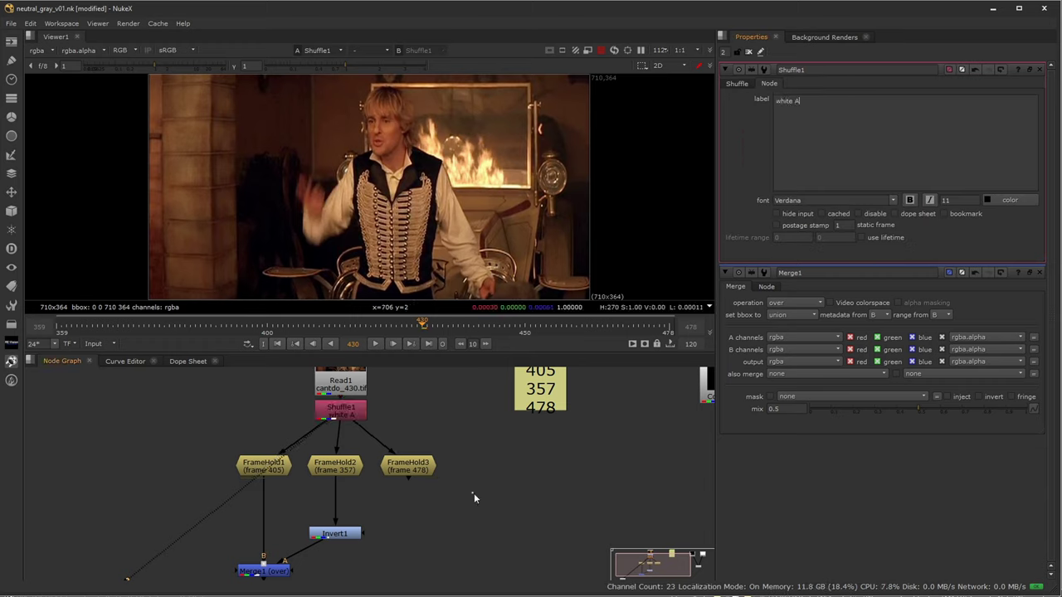
- Show Merge1 with the viewer gamma lowered to 0.28, and return Shuffle1's properties to its channel settings
left_click(264, 572)
key("1")
left_click(287, 522)
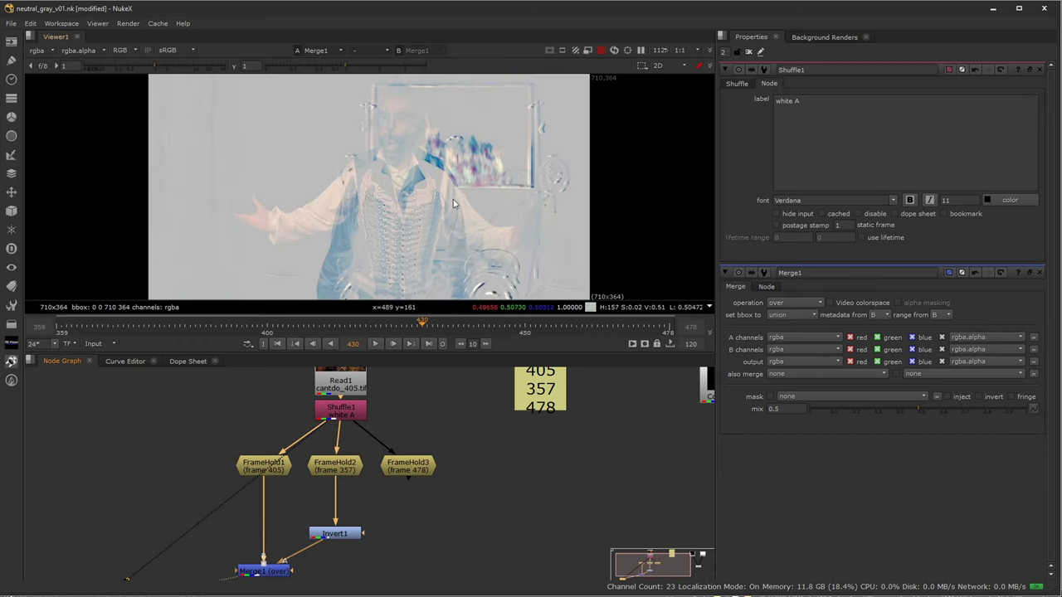
left_click_drag(356, 66, 306, 68)
left_click(730, 84)
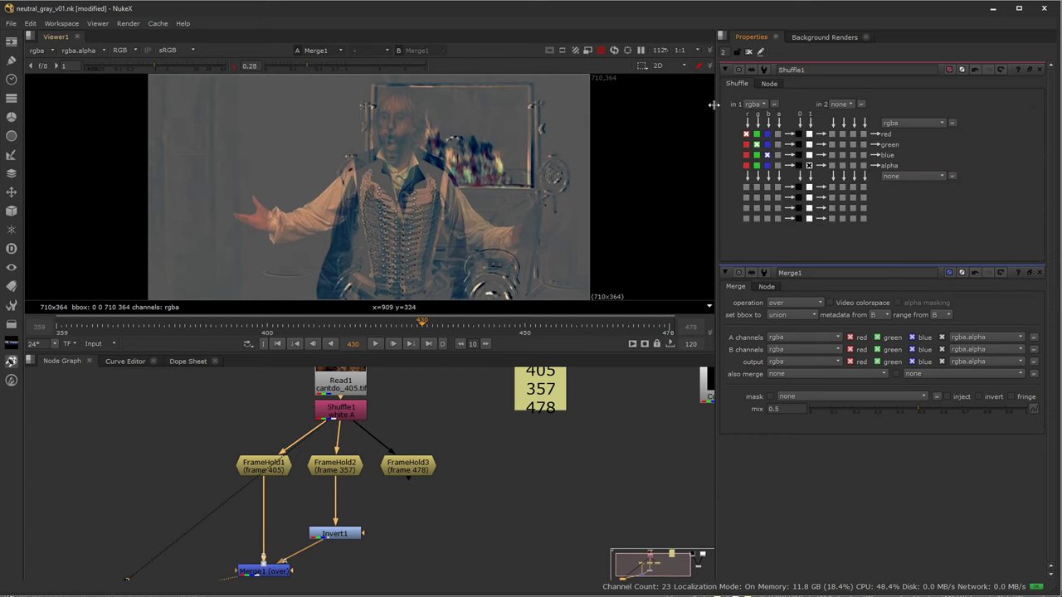
- View Constant1, Constant2 and Dissolve1 in turn at the lowered viewer gamma to review the neutral gray mix
middle_click_drag(623, 426, 399, 465)
left_click(500, 413)
key("1")
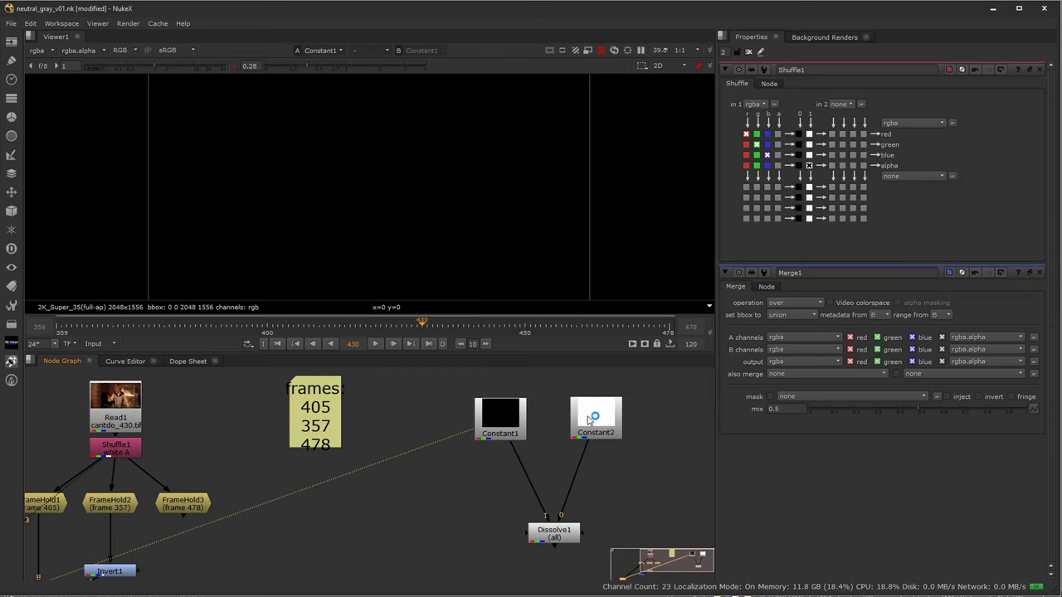
left_click(599, 423)
key("1")
left_click(554, 532)
key("1")
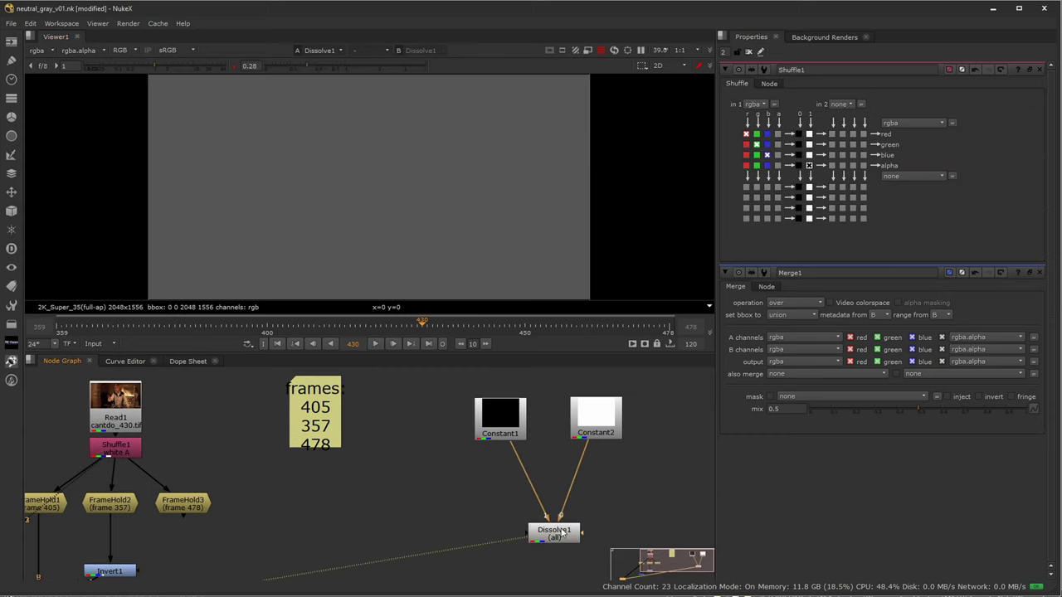
- Show Merge1 in the viewer again and bring its properties to the front
middle_click_drag(300, 410, 498, 391)
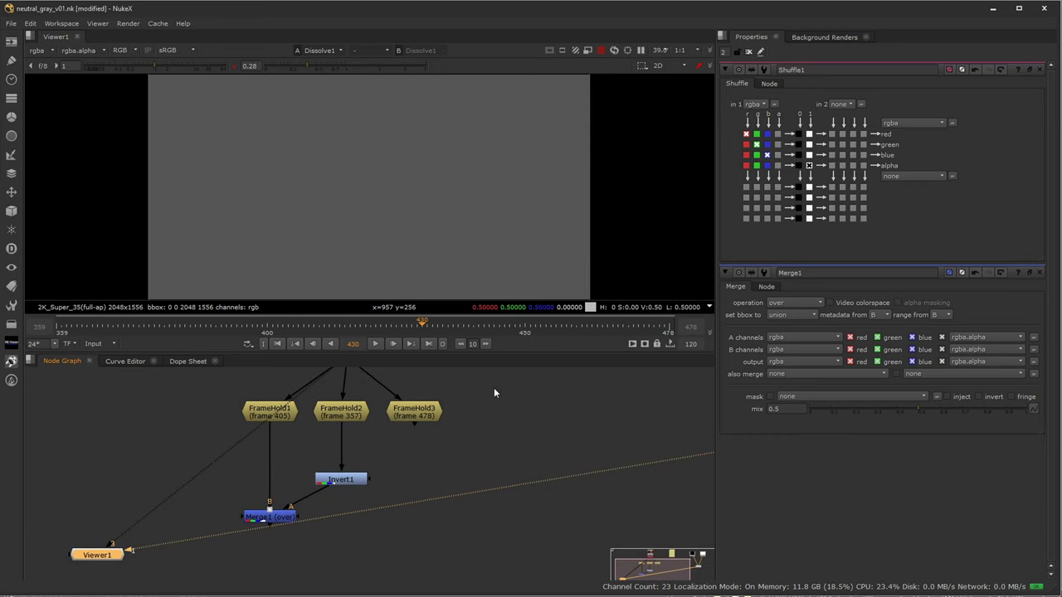
left_click(282, 518)
key("1")
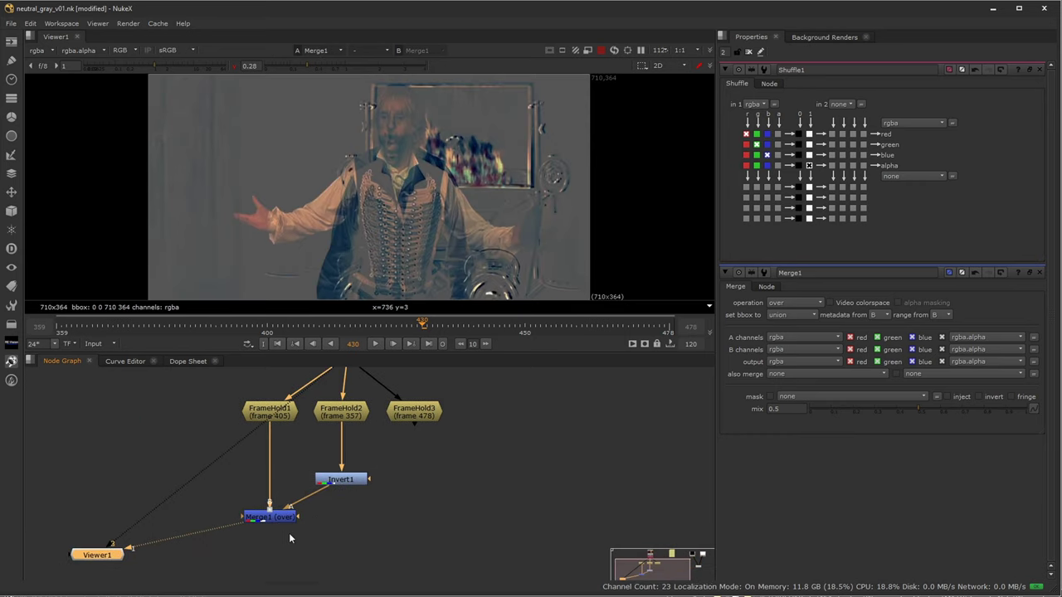
double_click(284, 518)
- Examine Merge1's gray difference image up close in the maximized viewer, then restore the normal layout
middle_click_drag(518, 462, 498, 452)
scroll(595, 152, "up", 3)
middle_click_drag(594, 151, 527, 168)
key("space")
middle_click_drag(572, 310, 775, 171)
scroll(685, 304, "up", 3)
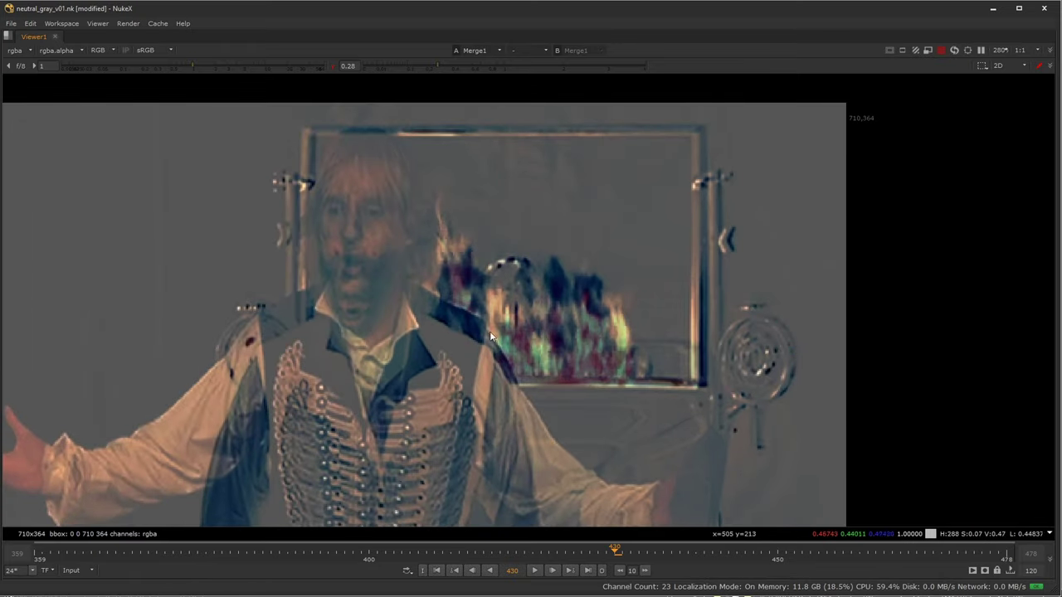
middle_click_drag(259, 321, 500, 274)
scroll(590, 294, "down", 3)
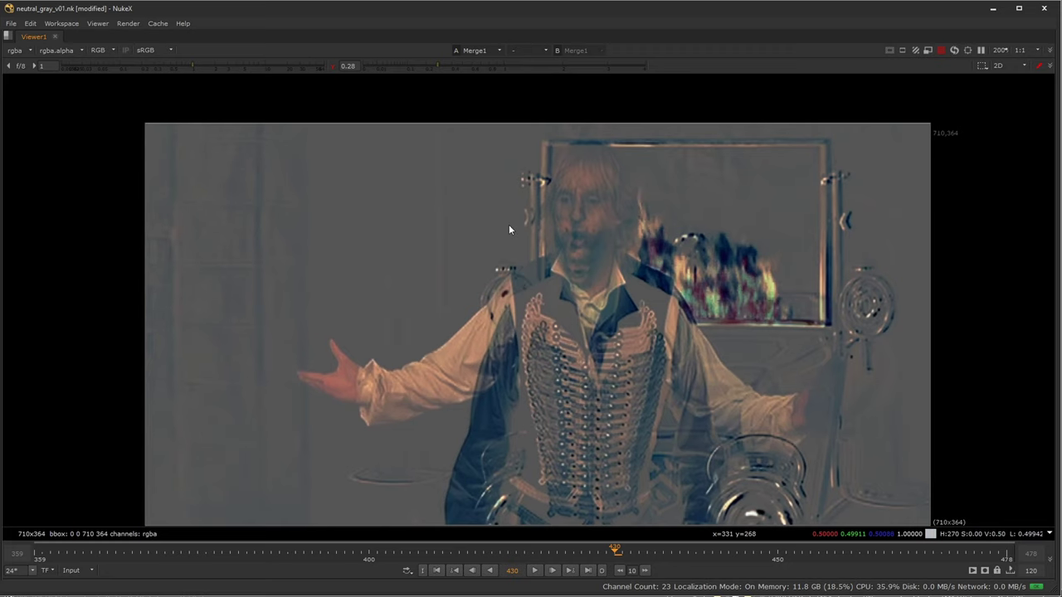
middle_click_drag(693, 254, 568, 211)
key("space")
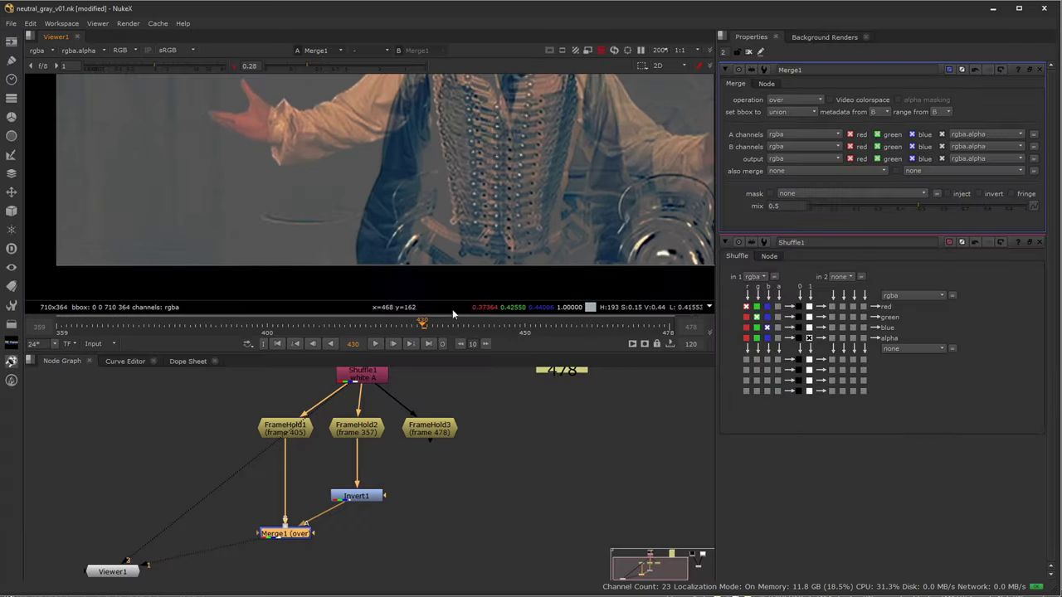
scroll(452, 164, "down", 3)
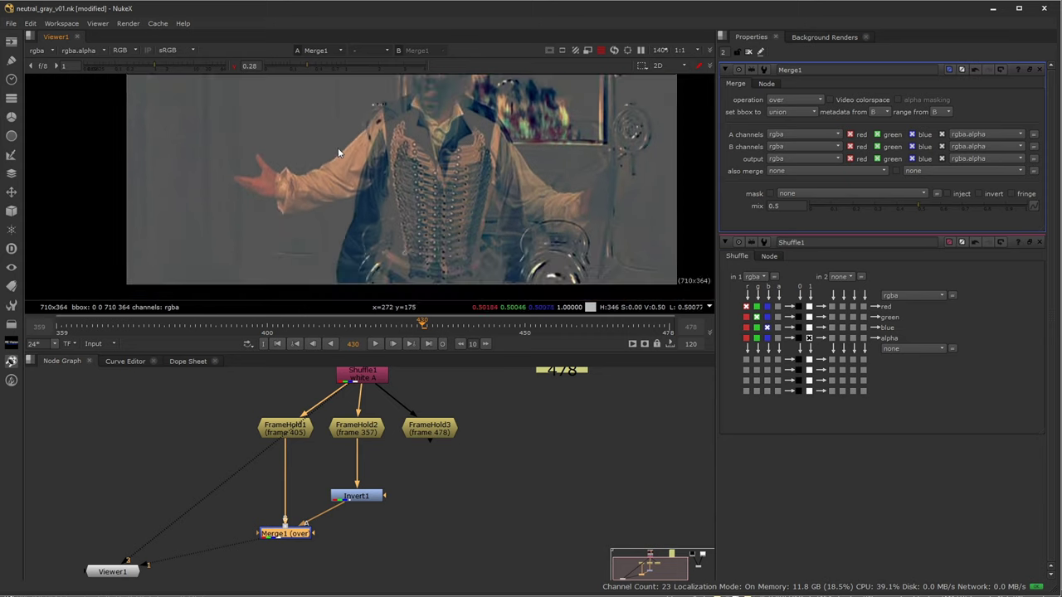
scroll(338, 152, "up", 1)
middle_click_drag(392, 387, 391, 400)
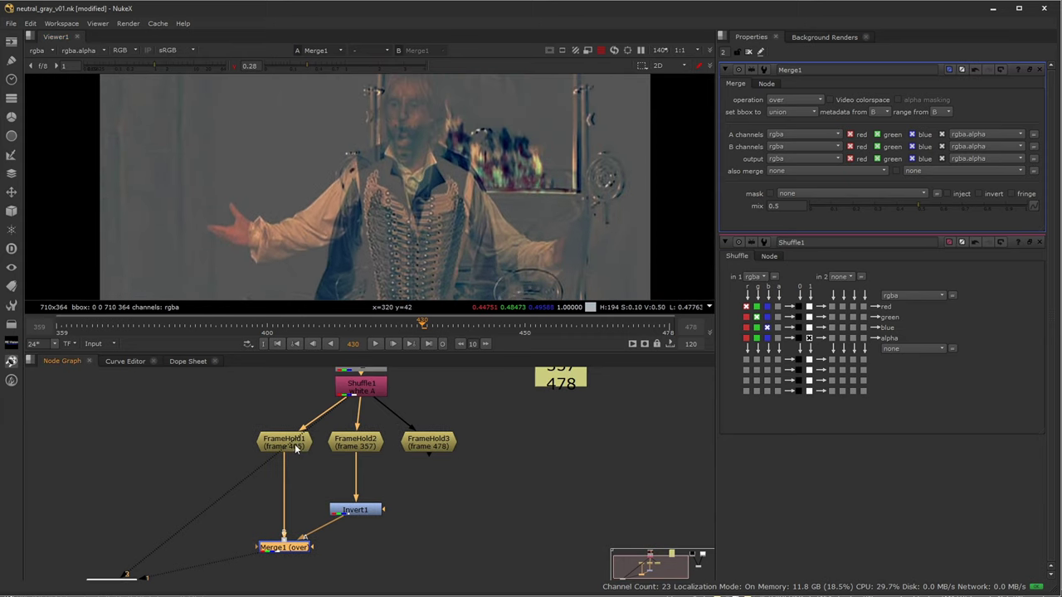
- View FrameHold1 at the default viewer gamma, then show Merge1 again with the viewer gamma lowered to 0.15
left_click(294, 445)
key("1")
left_click(236, 67)
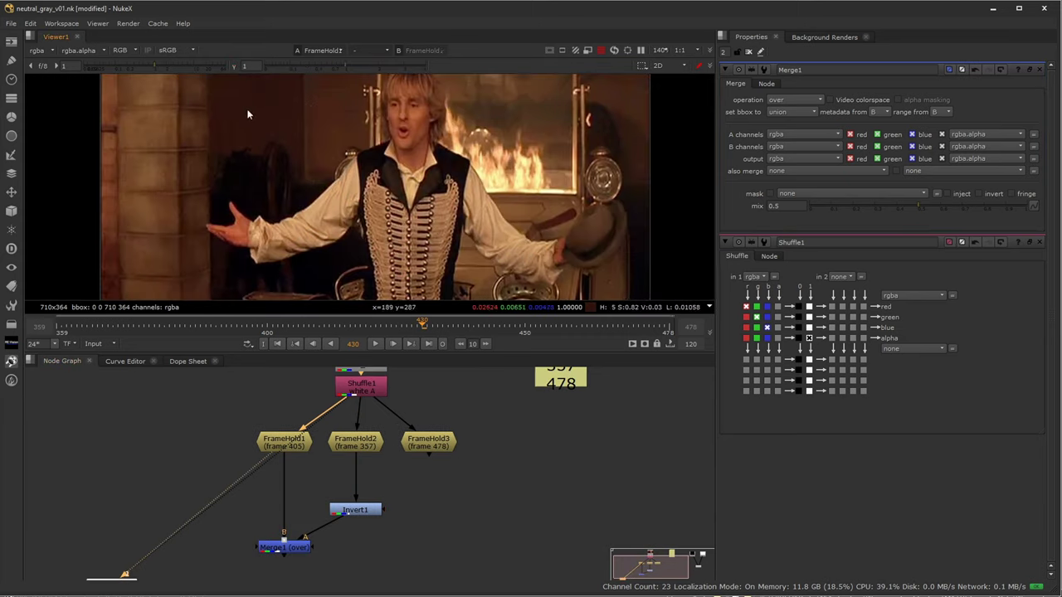
left_click(299, 549)
key("1")
left_click_drag(343, 68, 294, 69)
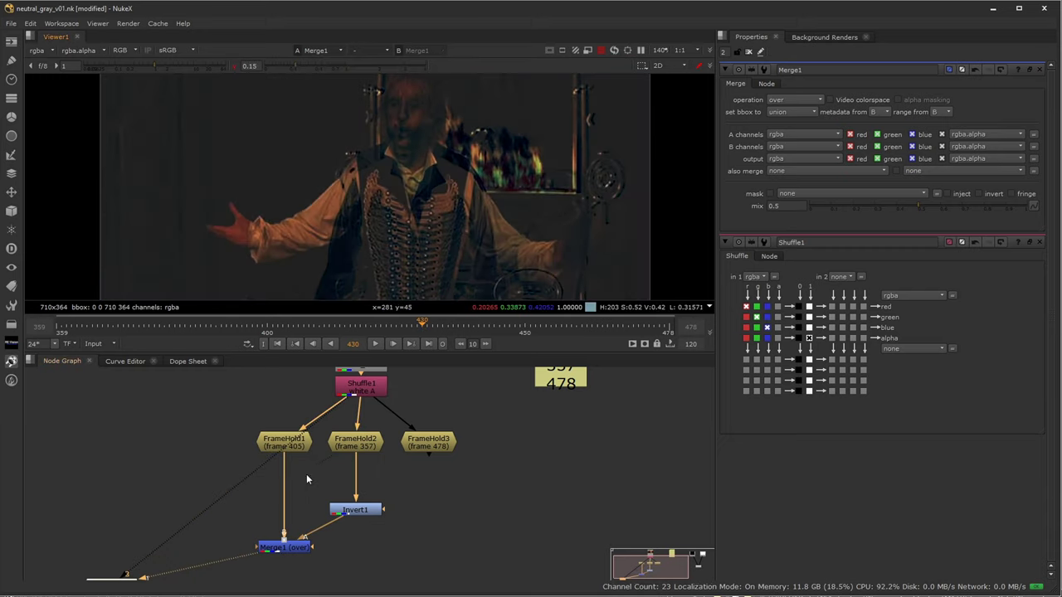
- Insert a Transform node directly after FrameHold2, and move Invert1 slightly lower to make room for it
left_click(290, 448)
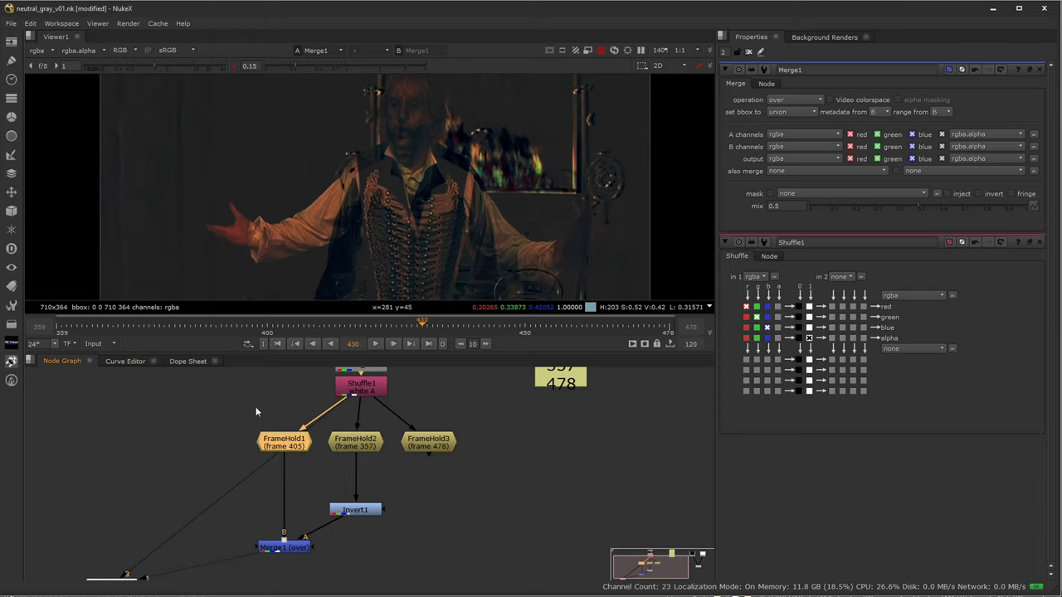
left_click(361, 444)
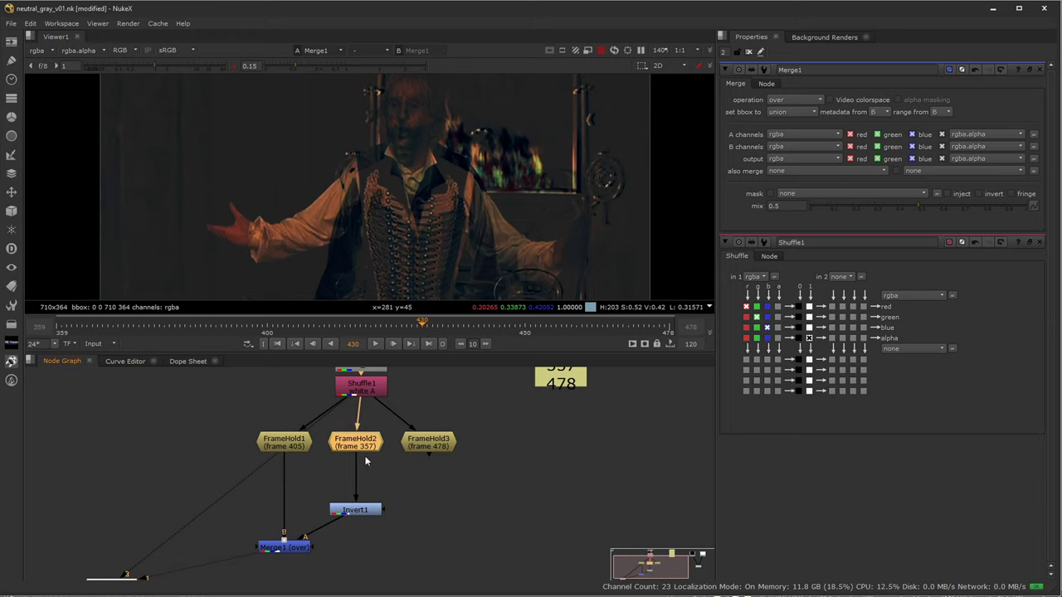
key("t")
left_click(359, 511)
left_click_drag(358, 516, 359, 522)
left_click(357, 465)
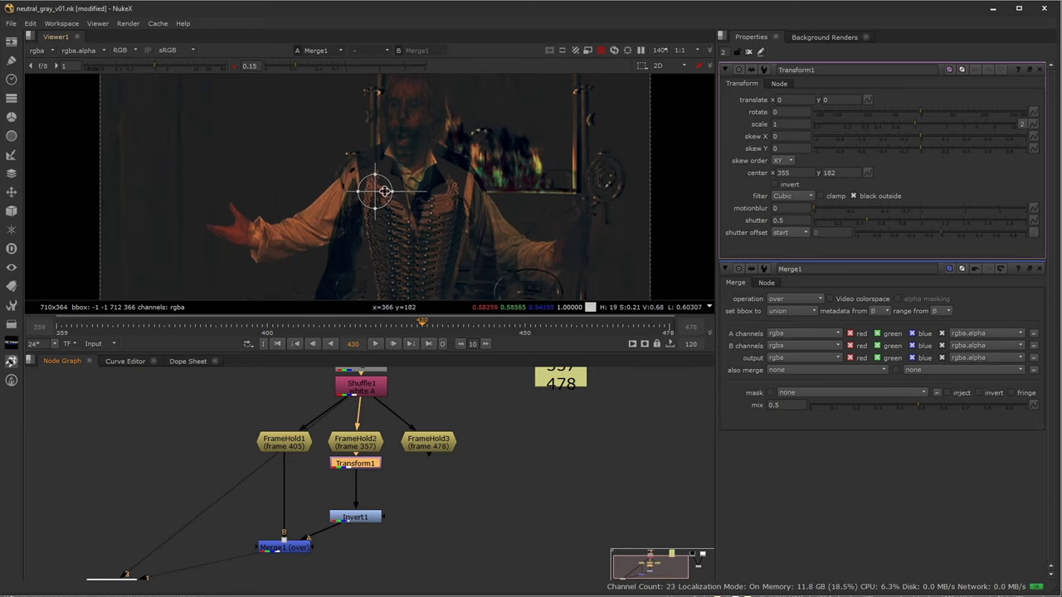
- Set the translate x of the Transform under FrameHold2 to -5
middle_click_drag(627, 184, 615, 200)
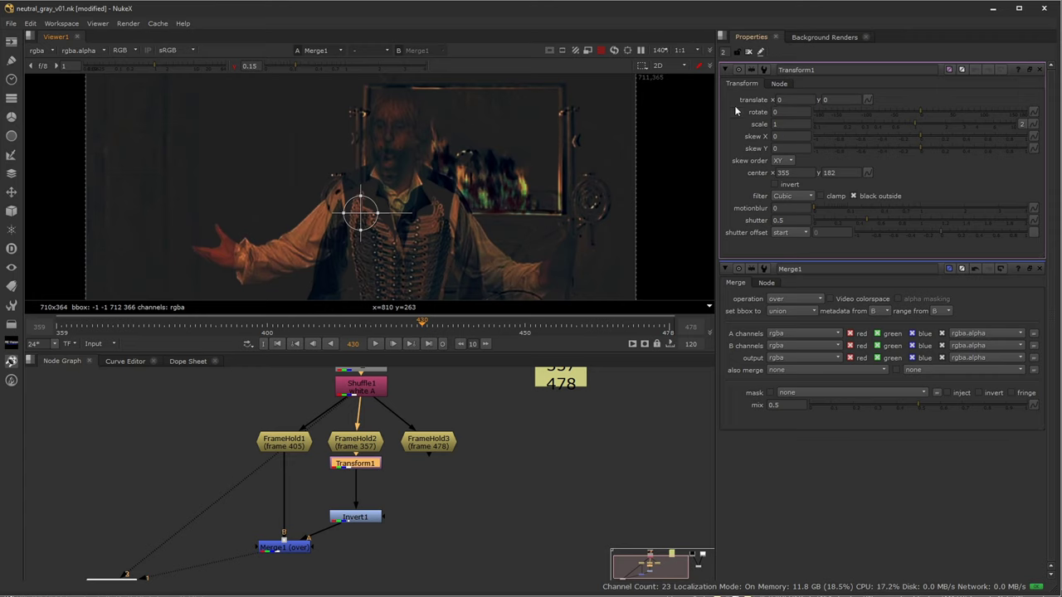
left_click(779, 99)
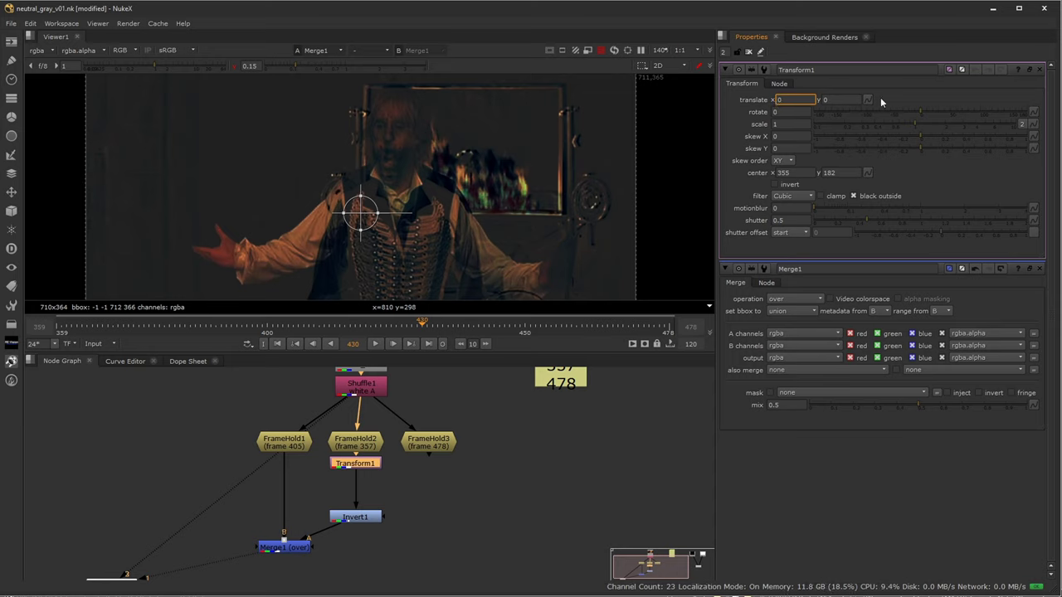
key("Down")
key("Down")
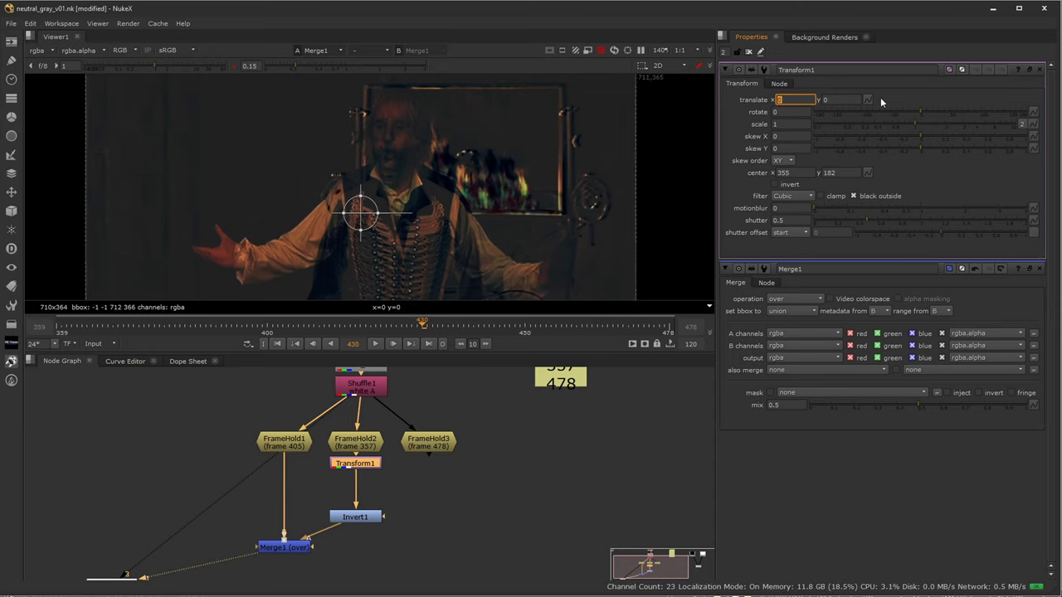
type("-5")
key("Return")
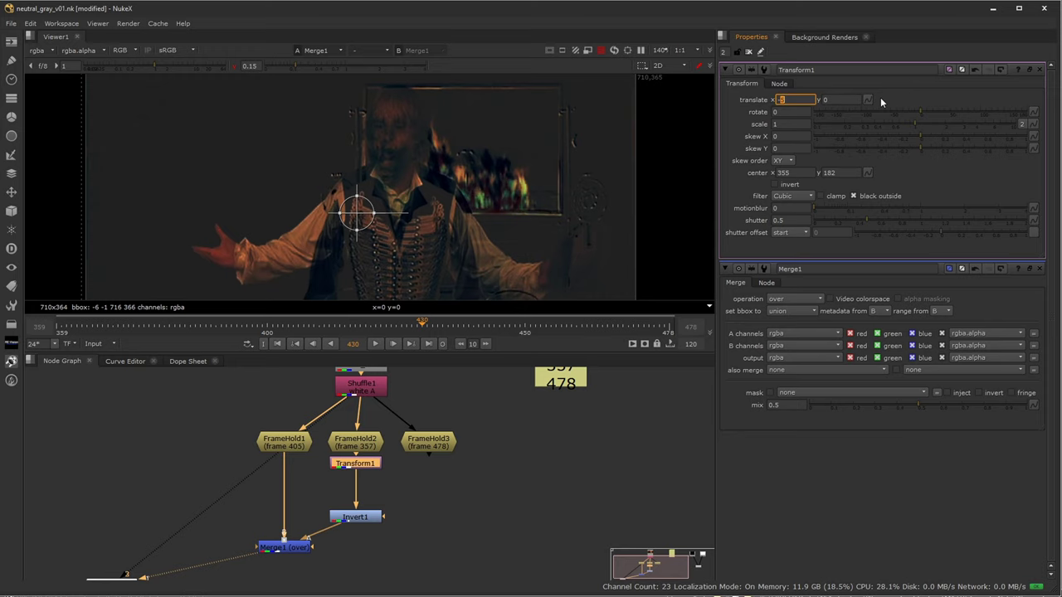
- Check the frame 357 alignment up close by nudging Transform1's translate x up and down around -5
left_click(607, 174)
key("plus")
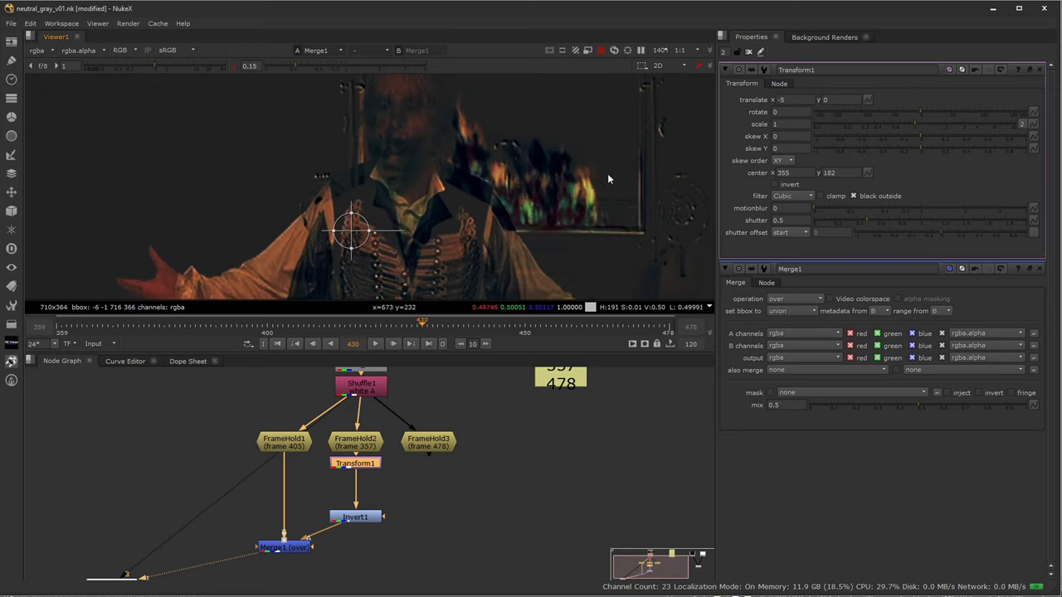
scroll(549, 183, "up", 2)
middle_click_drag(580, 190, 391, 189)
scroll(395, 186, "down", 1)
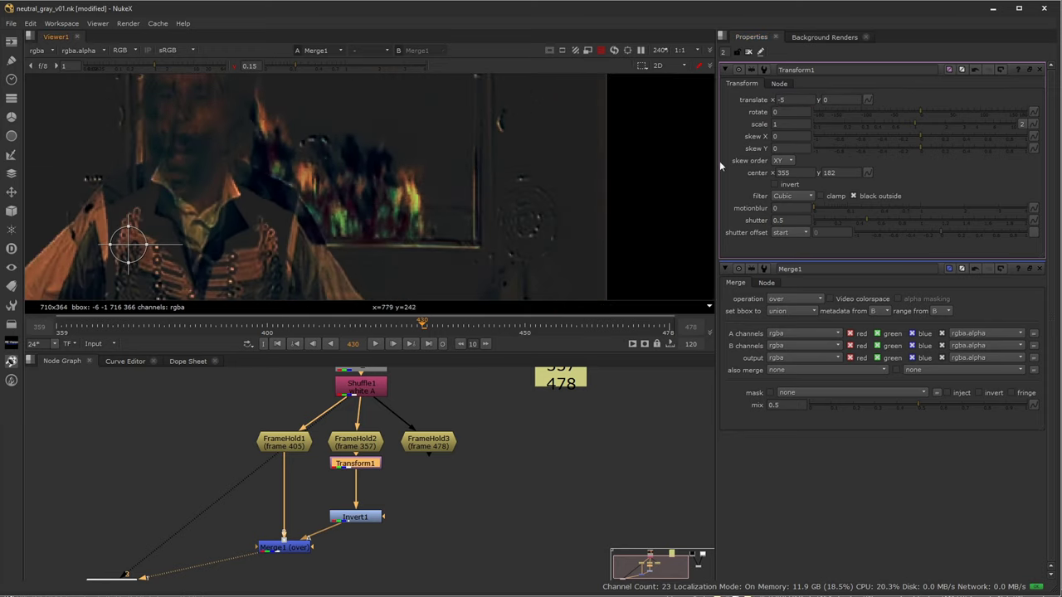
key("Up")
key("Down")
key("Up")
key("Down")
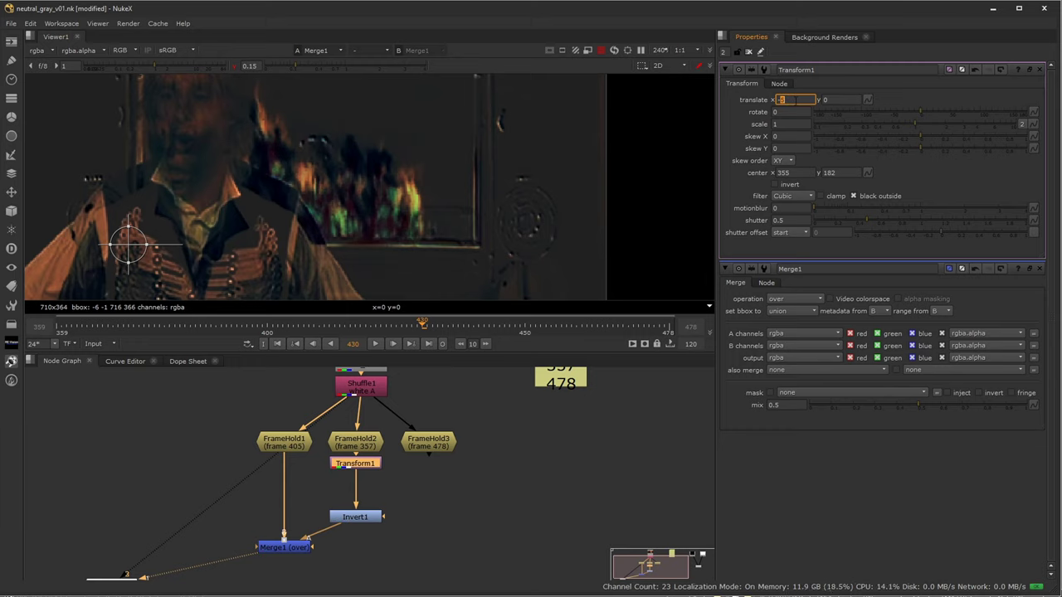
- Set Transform1's translate y to -1 and view the whole Merge1 frame with the viewer gamma at 0.25
key("Tab")
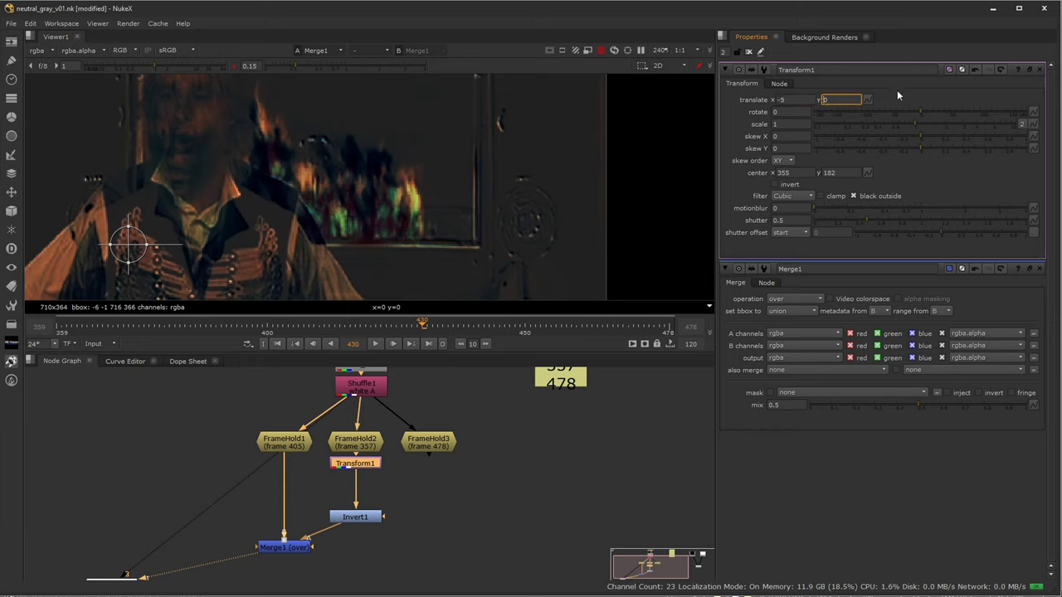
type("-5")
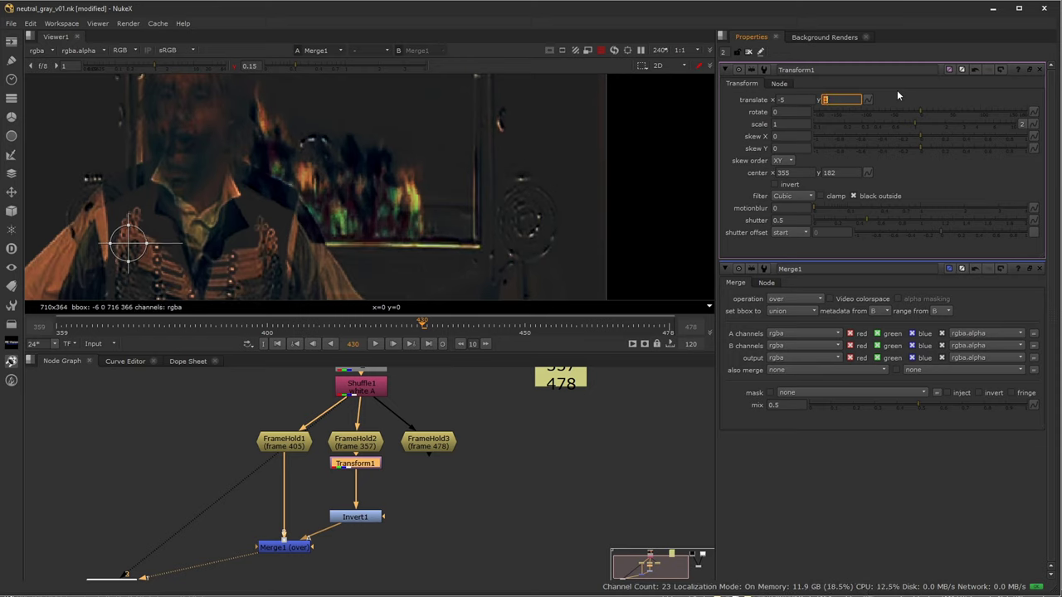
key("Return")
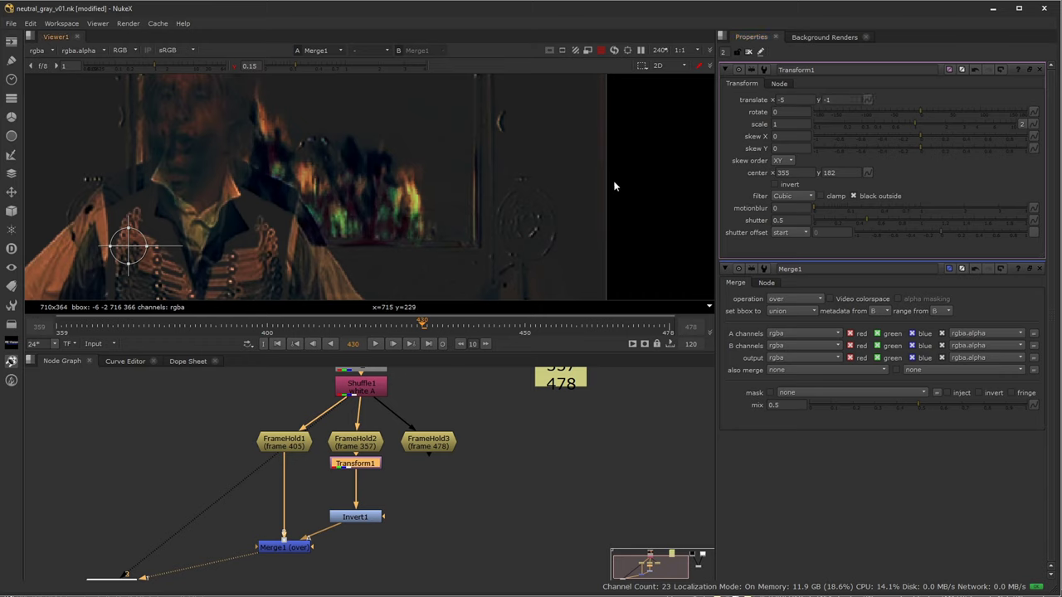
key("f")
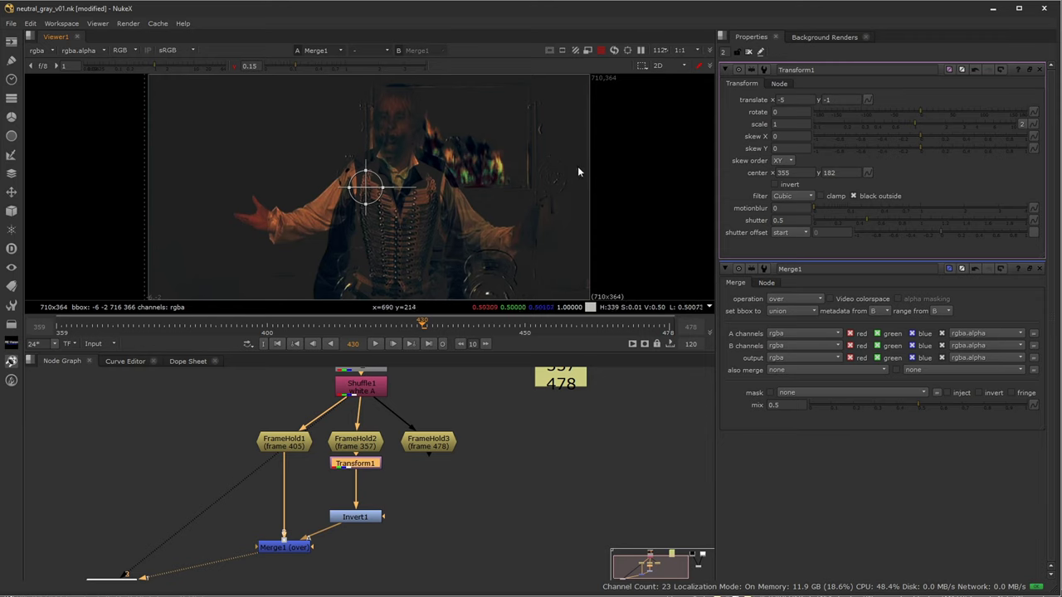
left_click_drag(306, 63, 305, 68)
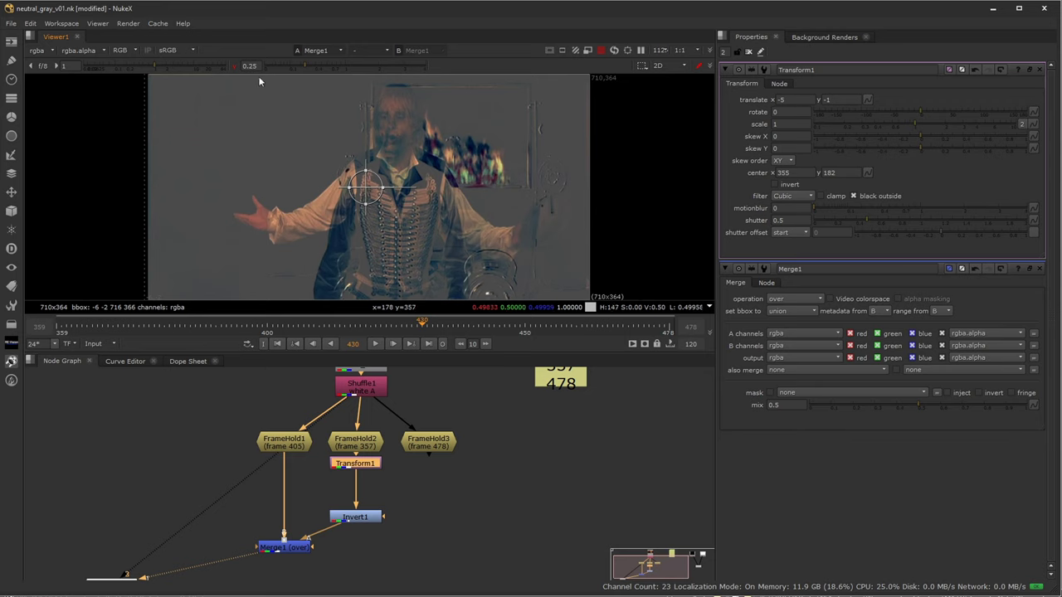
- Show Read1 at the default viewer gamma and play the footage to watch the camera motion near the fireplace, then stop playback
left_click(233, 62)
middle_click_drag(365, 352, 371, 404)
left_click(371, 403)
key("1")
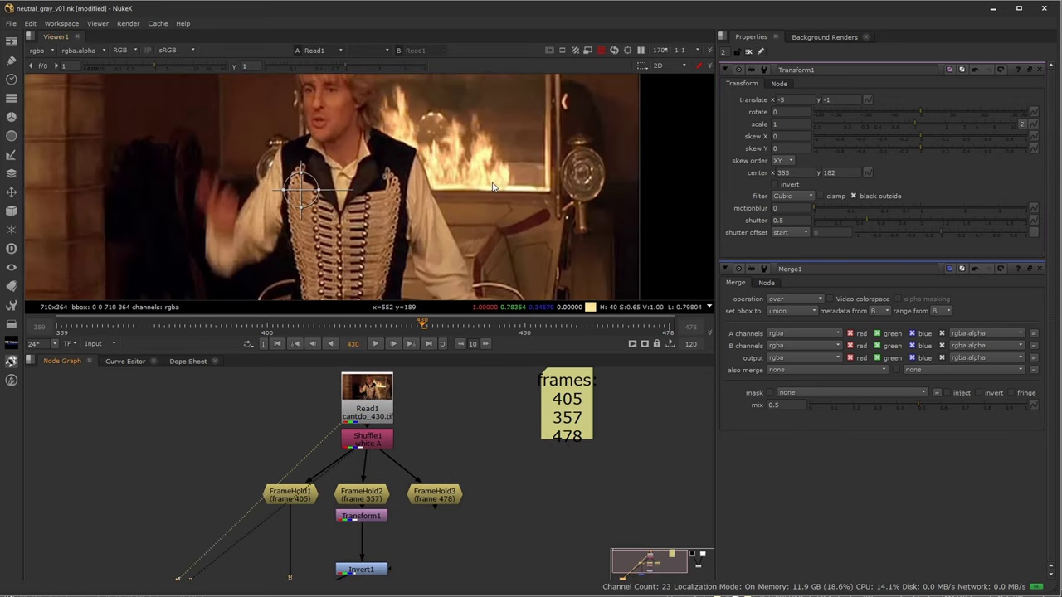
left_click(375, 343)
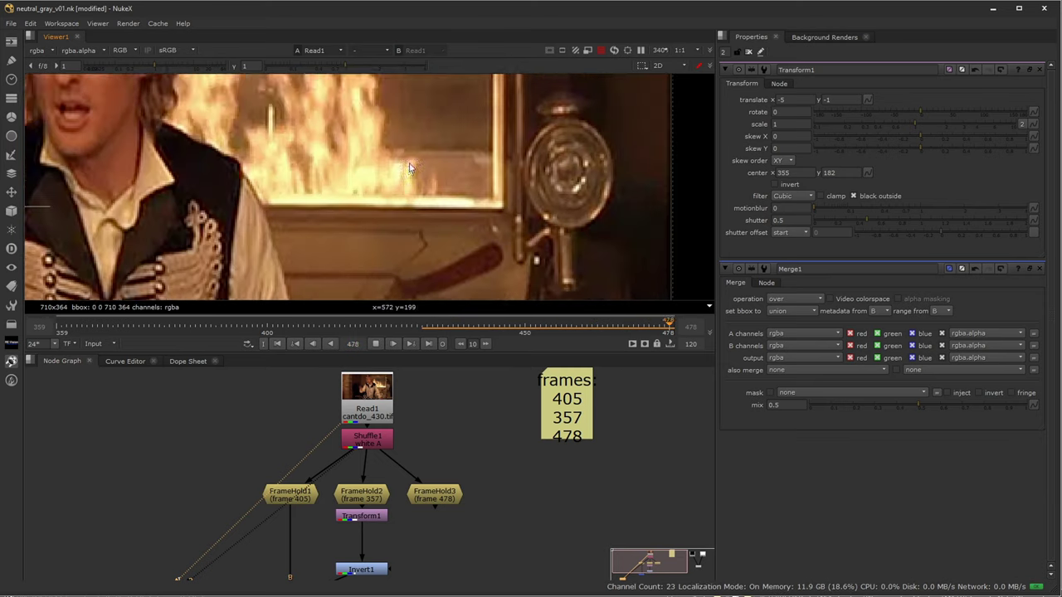
left_click(376, 344)
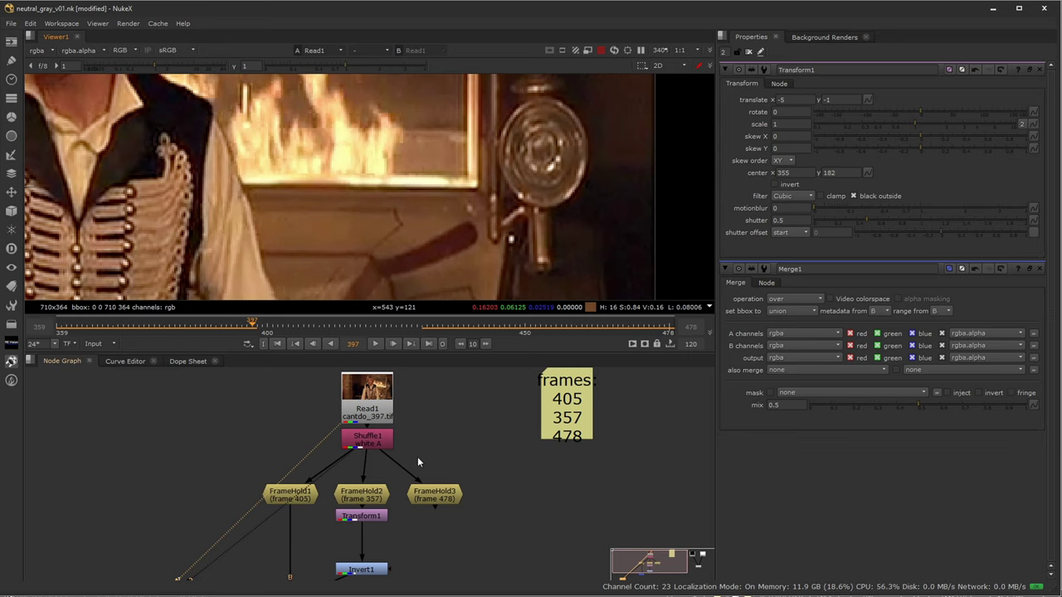
- Show Merge1 with the viewer gamma lowered to 0.16 and examine the remaining differences around the fireplace
middle_click_drag(412, 541, 438, 451)
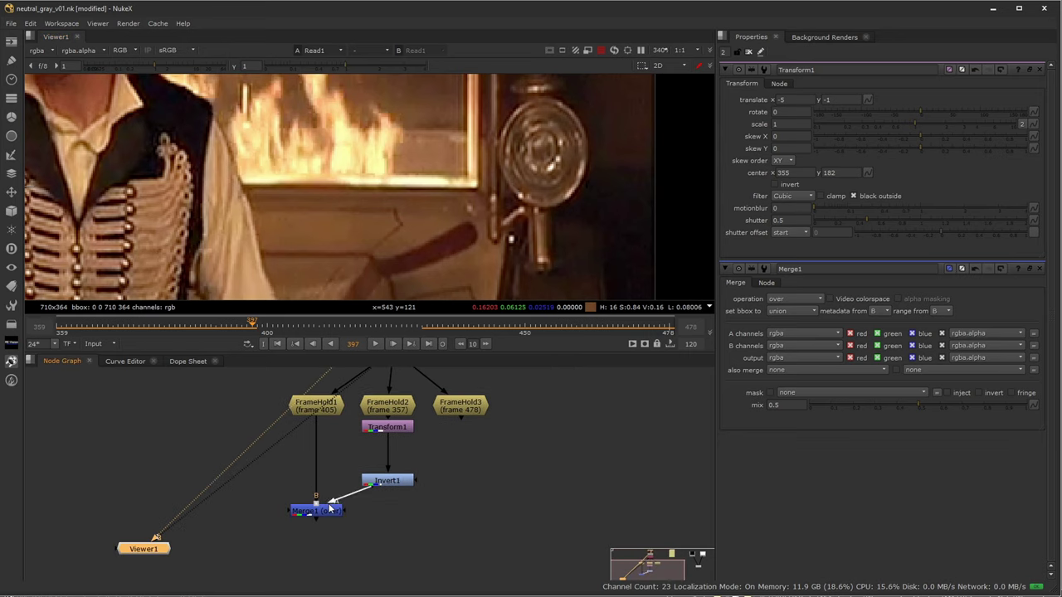
left_click(330, 510)
key("1")
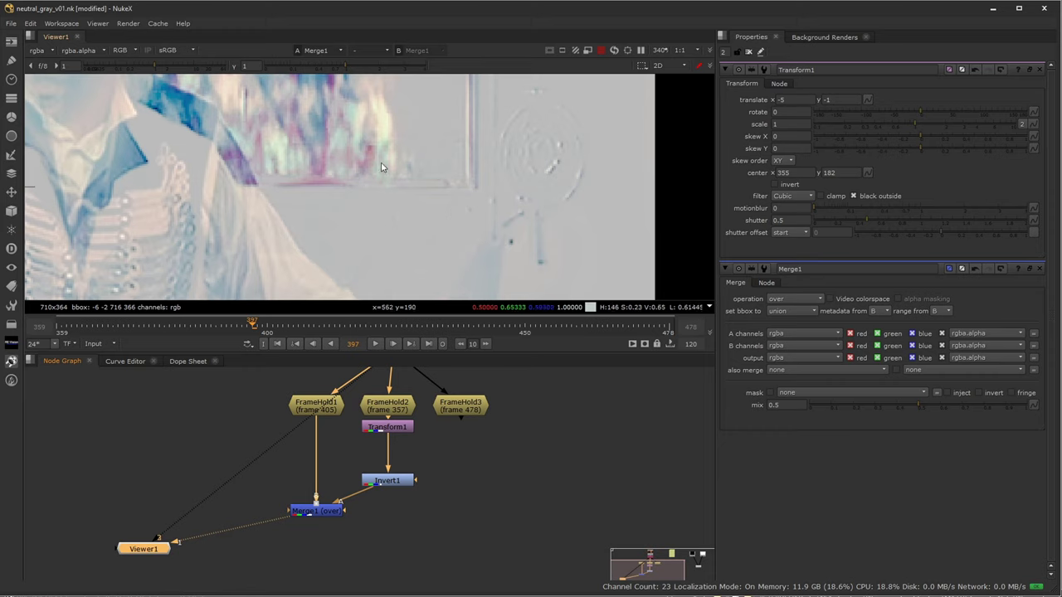
left_click_drag(330, 65, 296, 66)
scroll(362, 146, "down", 3)
scroll(361, 146, "down", 1)
middle_click_drag(311, 152, 415, 171)
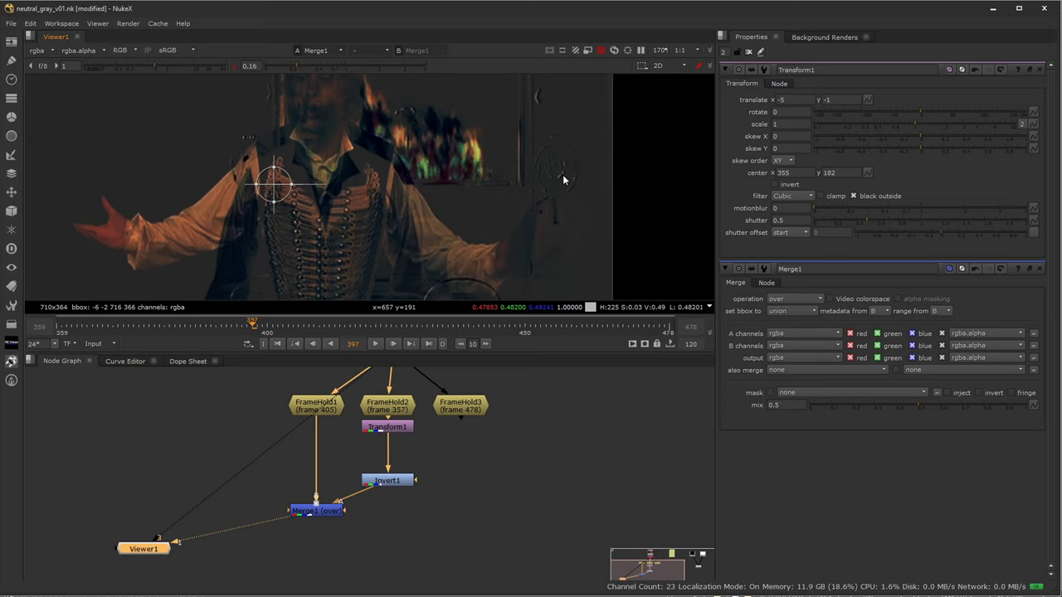
middle_click_drag(503, 168, 492, 179)
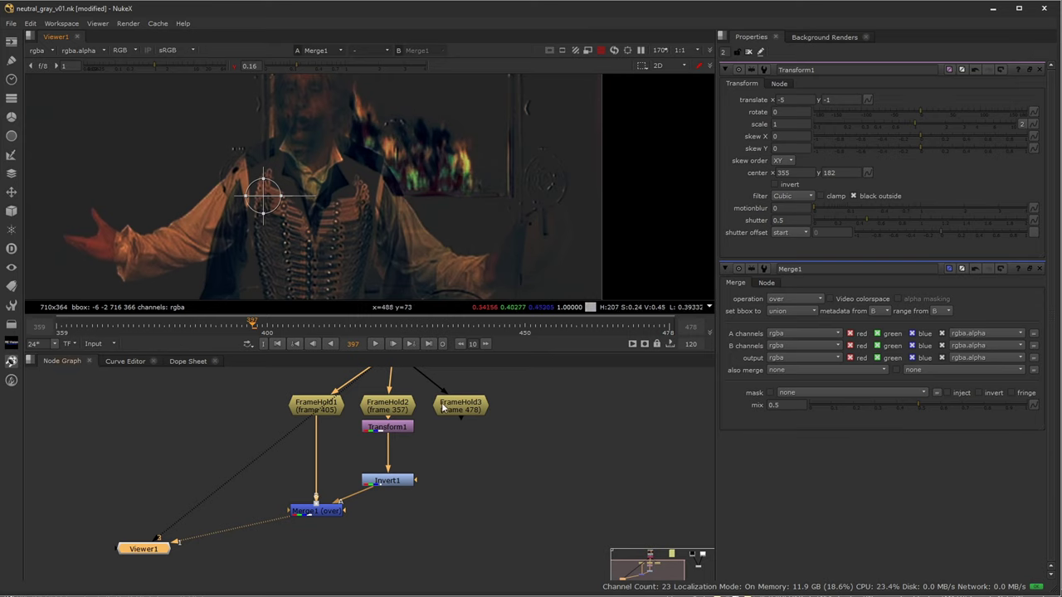
- Move Invert1 and Merge1 lower in the node graph, and reconnect Invert1's input from Transform1 to FrameHold3
left_click(397, 479)
left_click_drag(445, 549, 254, 472)
left_click_drag(385, 478, 385, 506)
left_click(389, 512)
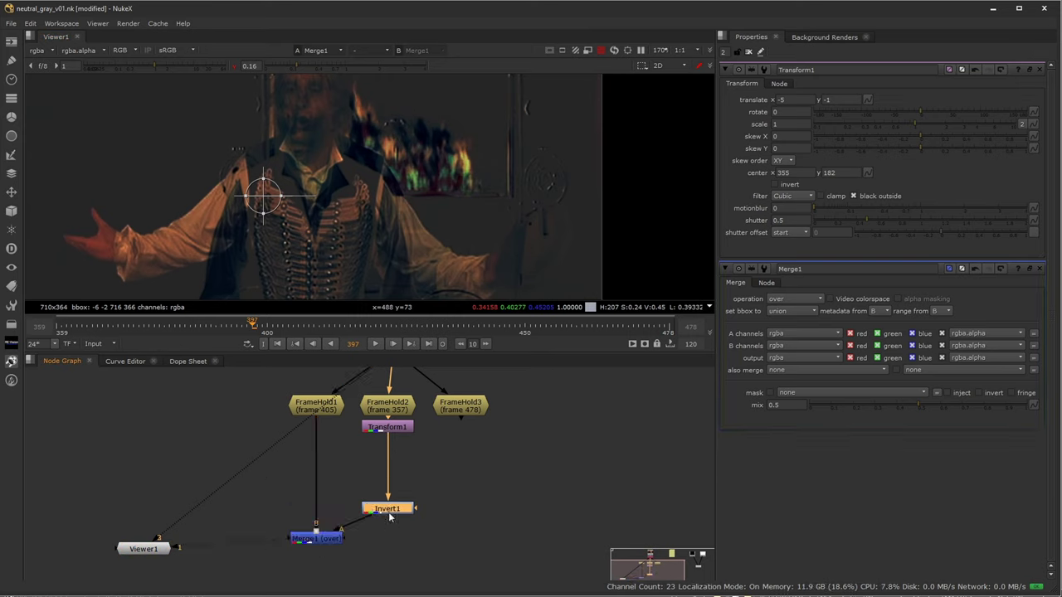
left_click_drag(386, 456, 461, 412)
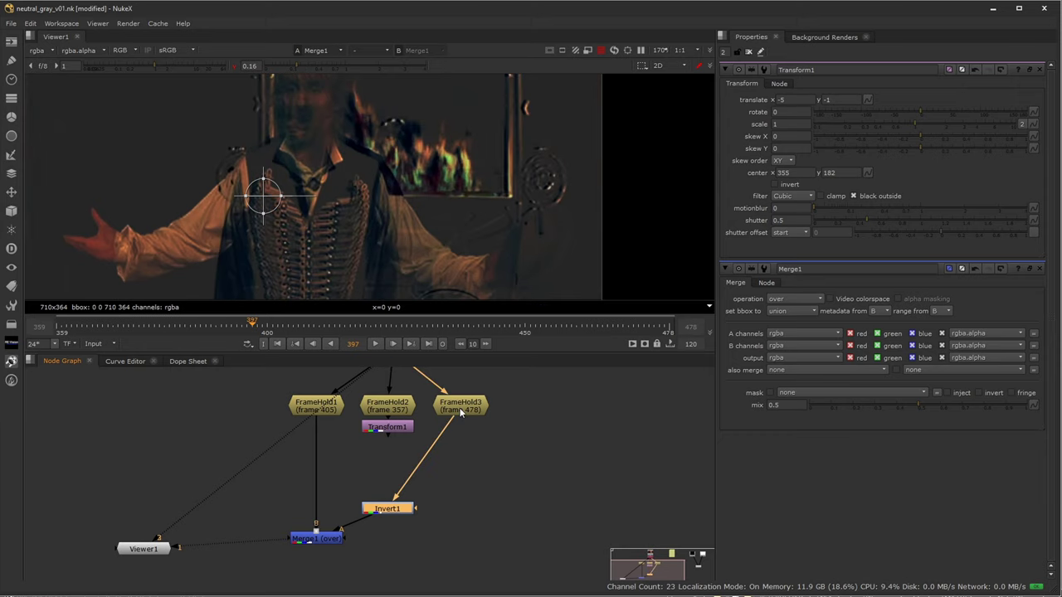
- Insert a Transform node after FrameHold3 and set its translate x to 4
left_click(458, 412)
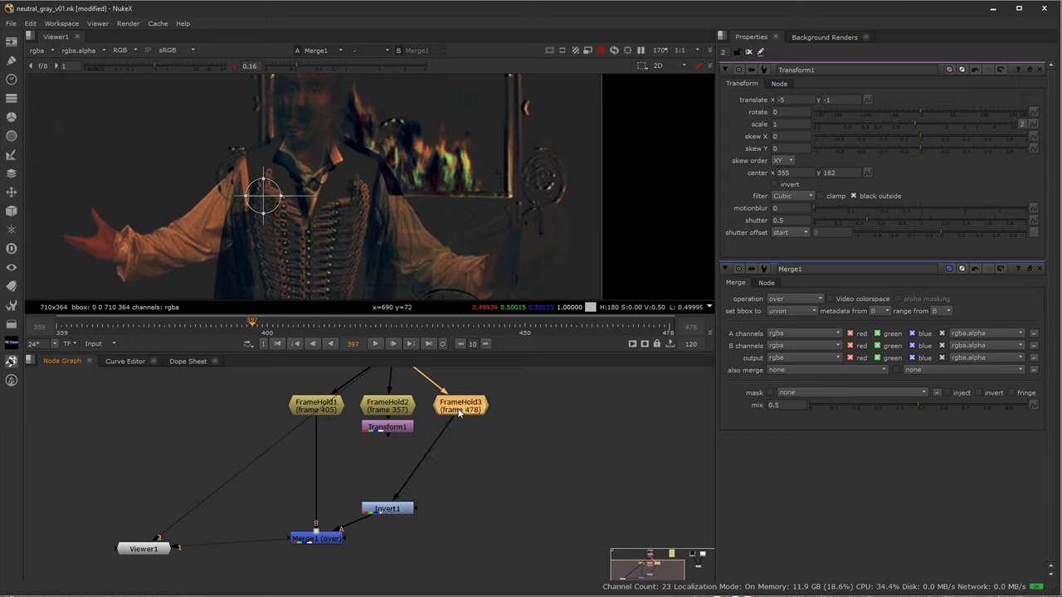
key("t")
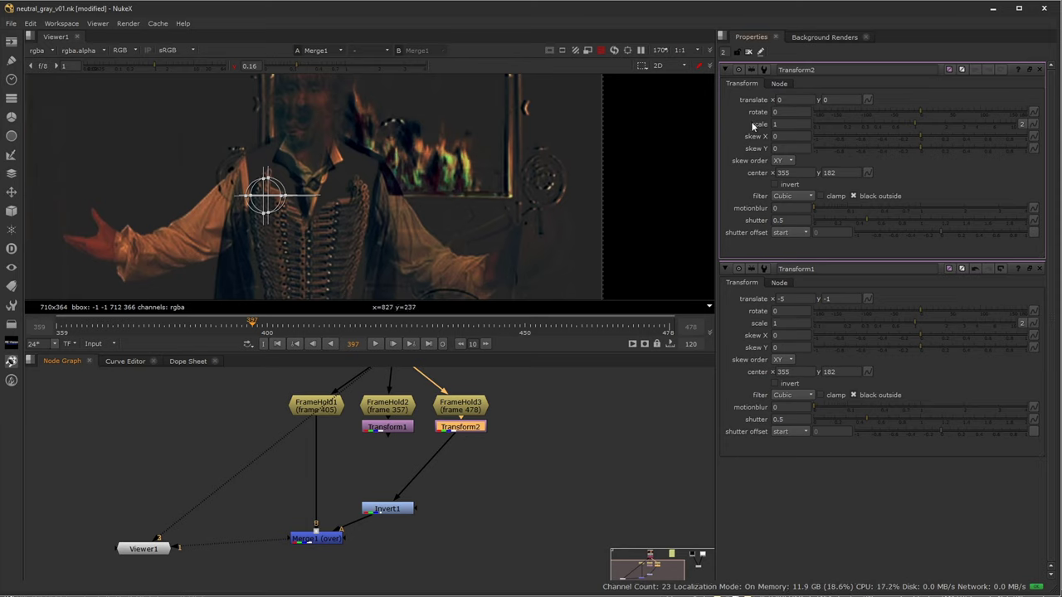
left_click(793, 101)
key("Up")
key("Up")
key("Up")
key("Up")
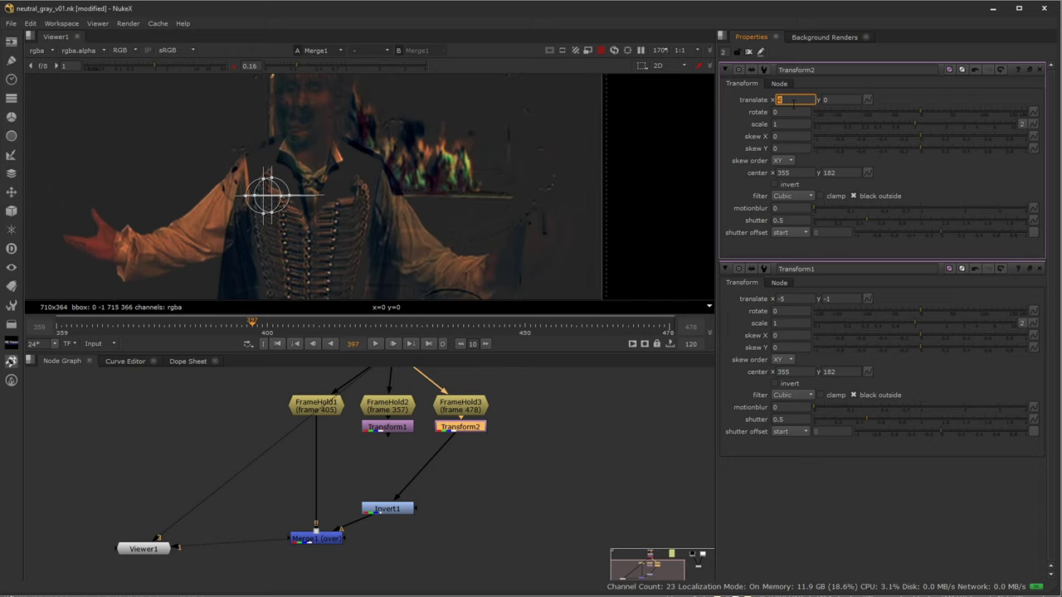
type("4")
- Fine-tune the translate y of the Transform under FrameHold3 in whole and fractional steps, settling on -1
key("Tab")
key("Up")
key("Down")
key("Down")
key("Up")
key("Down")
key("Up")
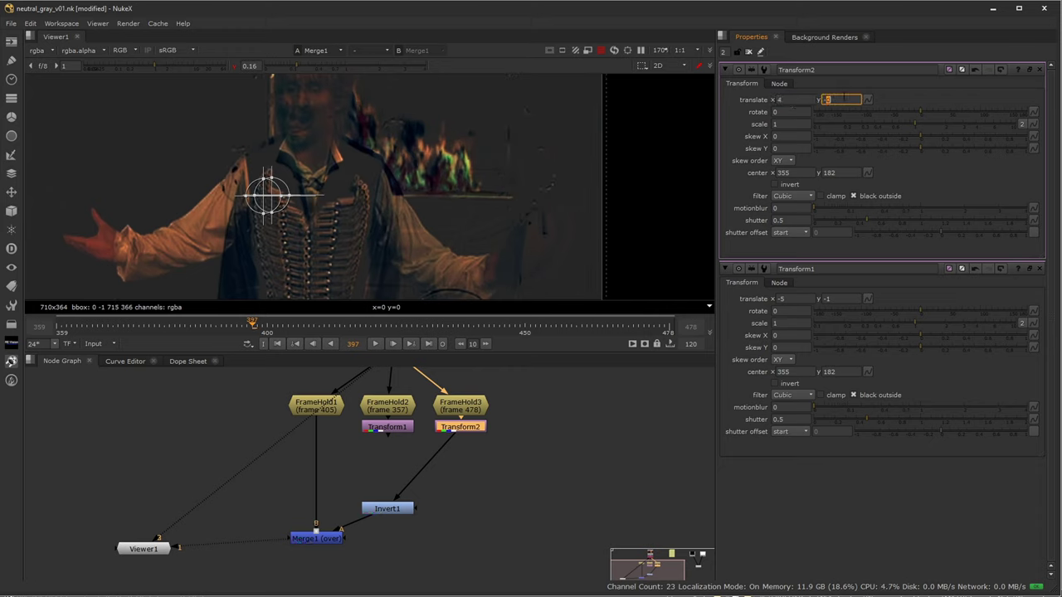
key("Up")
key("Down")
key("Down")
key("Down")
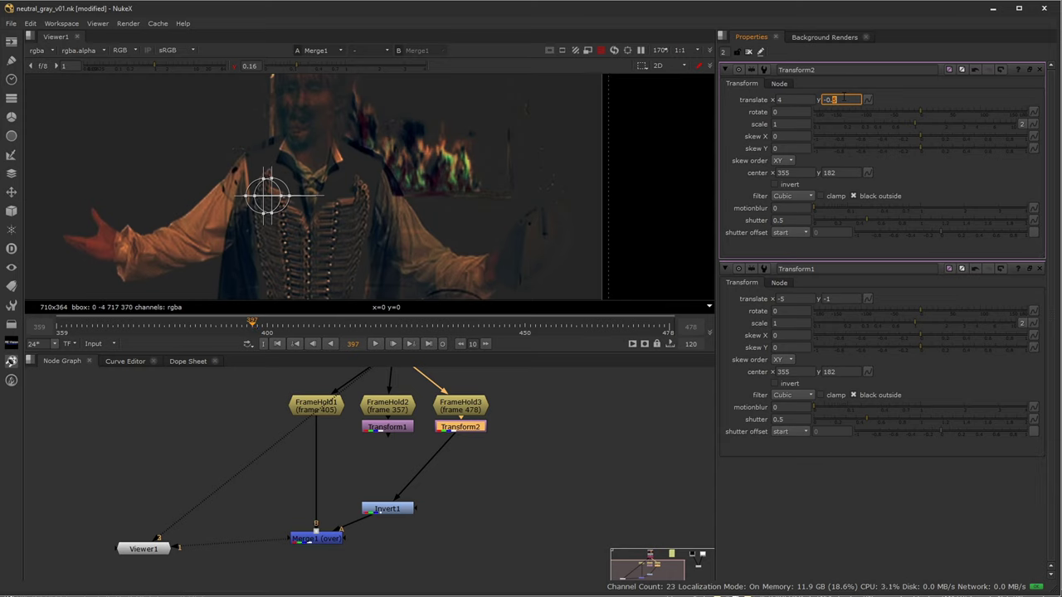
key("Return")
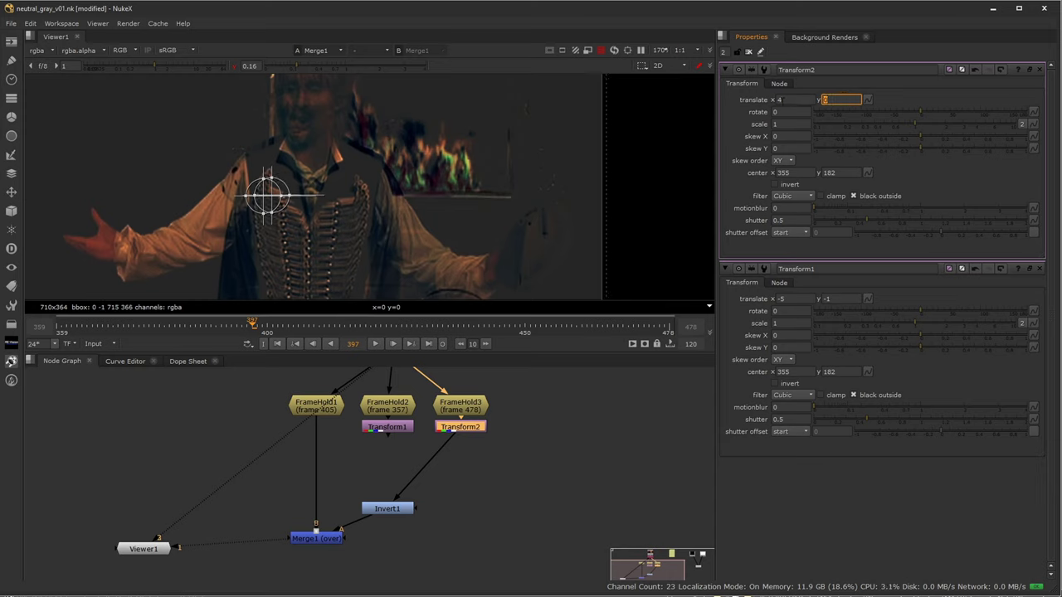
key("Down")
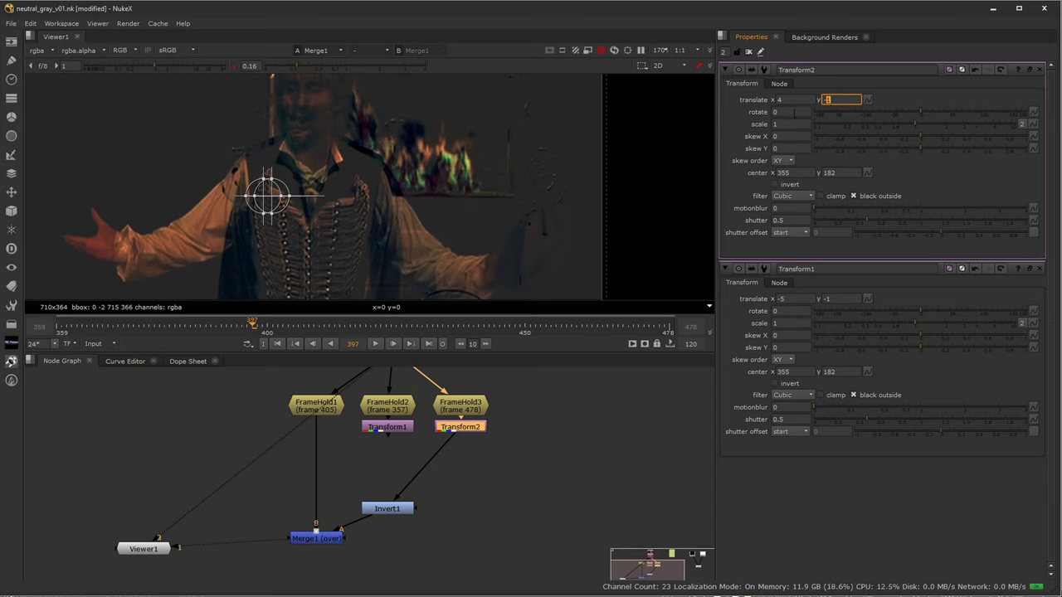
- Deselect the node and return the viewer gamma to 1 for viewing Merge1
left_click(466, 483)
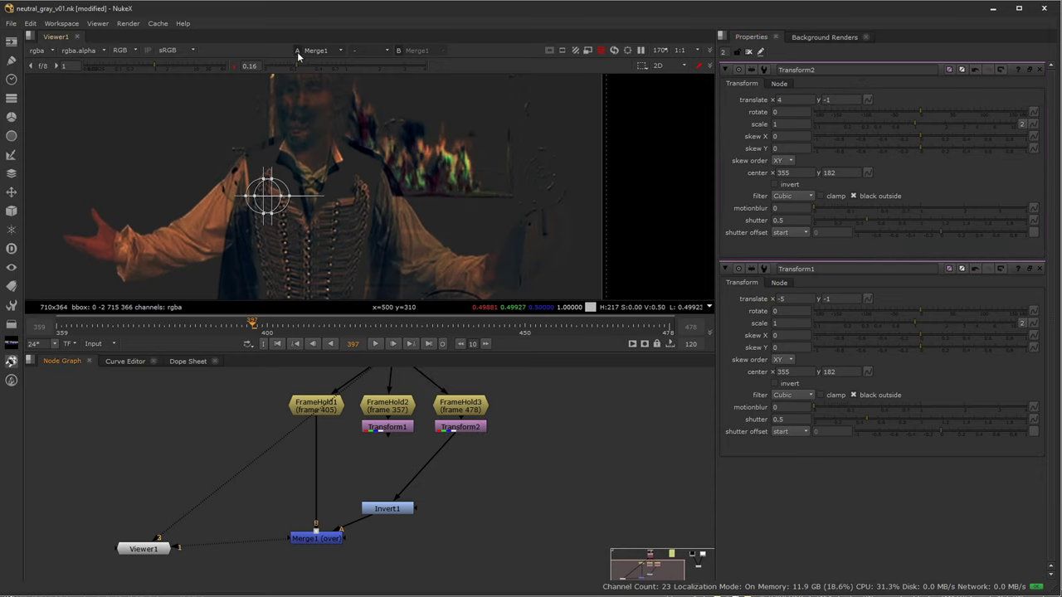
left_click(231, 70)
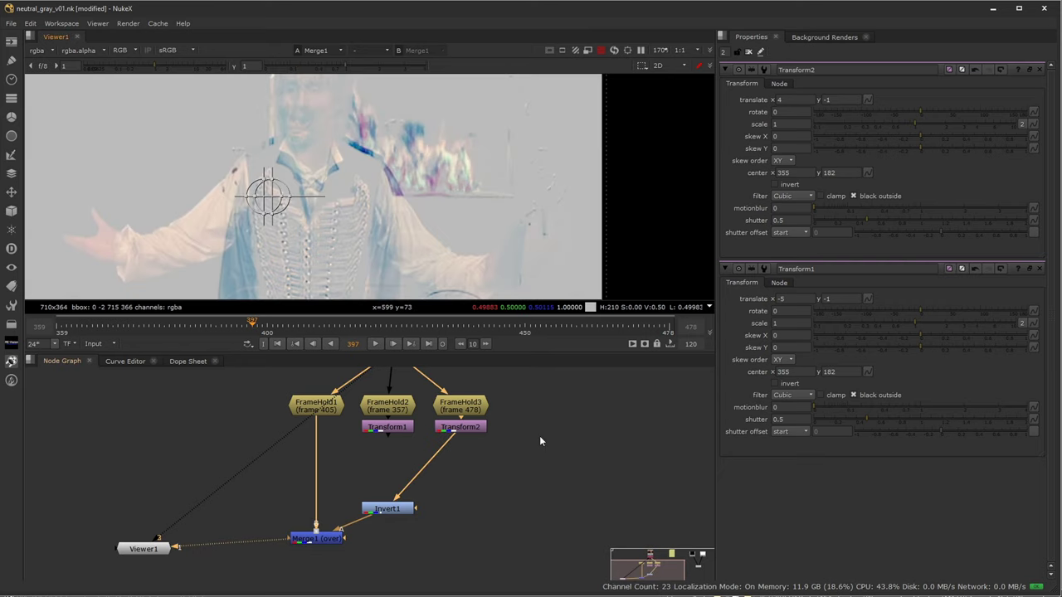
- Show FrameHold1 in the viewer and close the Transform2 and Transform1 properties
middle_click_drag(590, 422, 612, 461)
key("2")
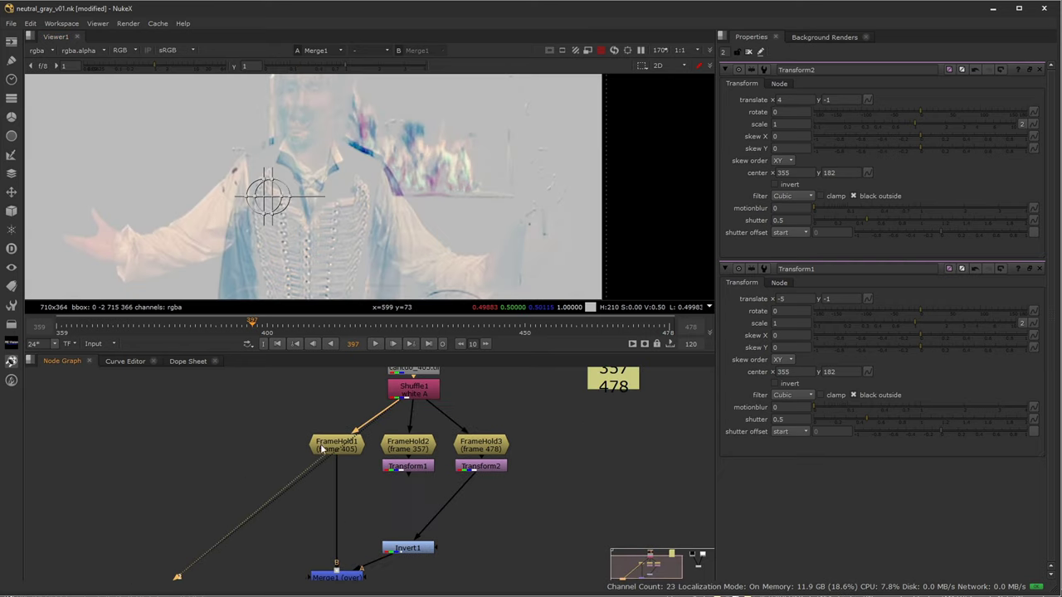
left_click(1040, 69)
left_click(1040, 70)
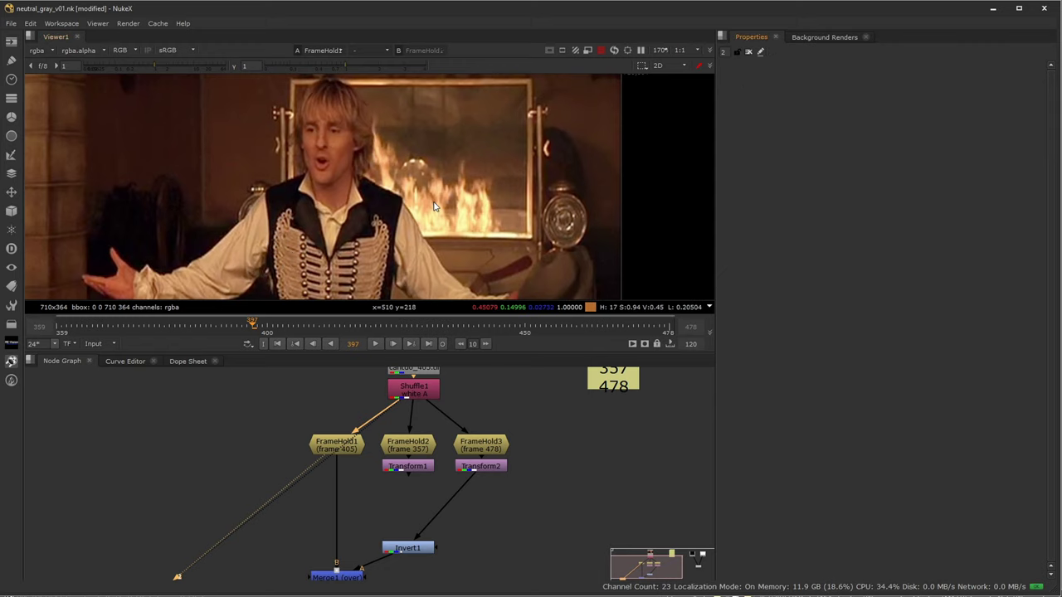
- Compare the untransformed FrameHold1, FrameHold2 and FrameHold3 frames in the enlarged viewer by flipping between viewer inputs
key("f")
left_click(409, 450)
key("1")
left_click(484, 448)
key("1")
key("space")
key("2")
key("1")
key("3")
key("1")
key("3")
key("1")
key("3")
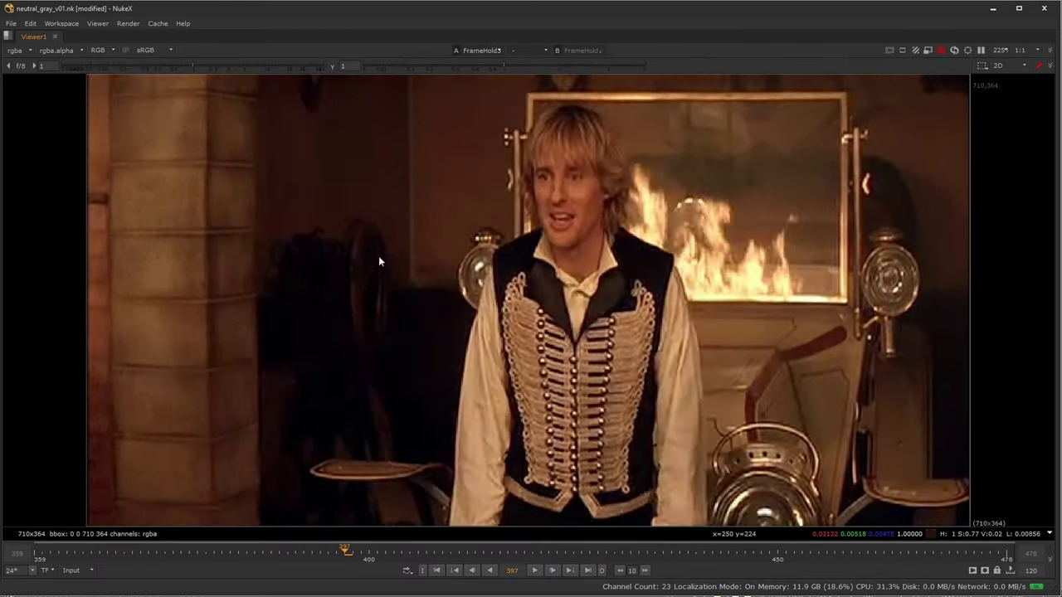
key("space")
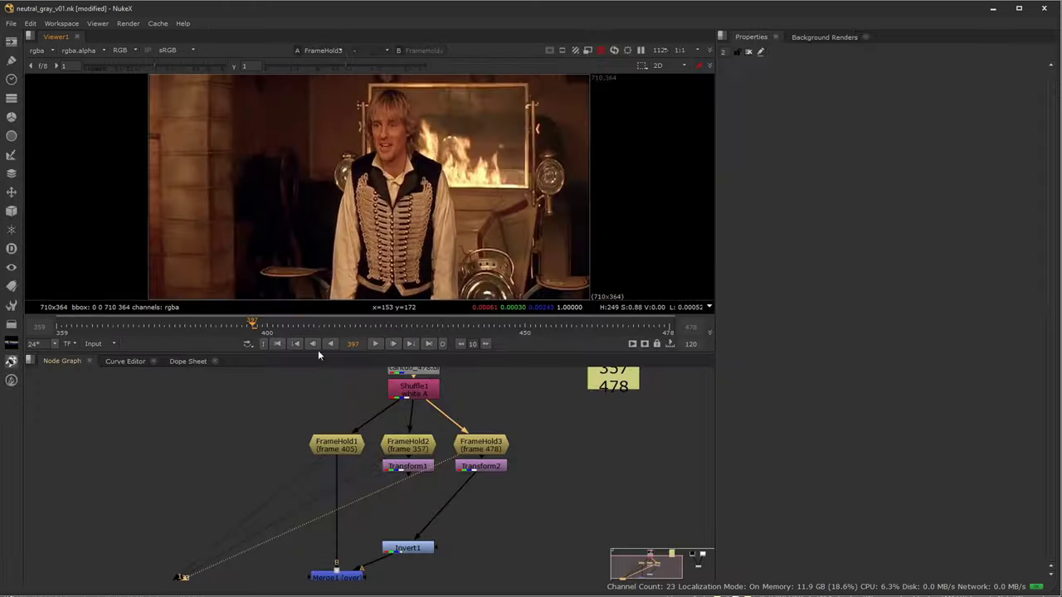
- Assign FrameHold1, Transform1 and Transform2 to separate viewer inputs for comparing the aligned frames
left_click(336, 444)
key("1")
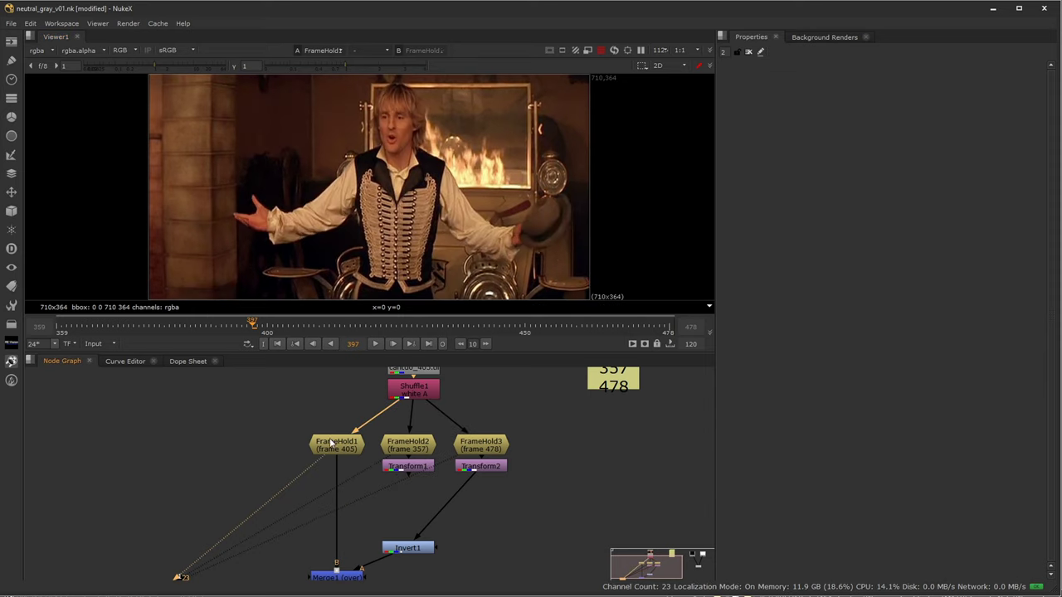
left_click(404, 467)
key("1")
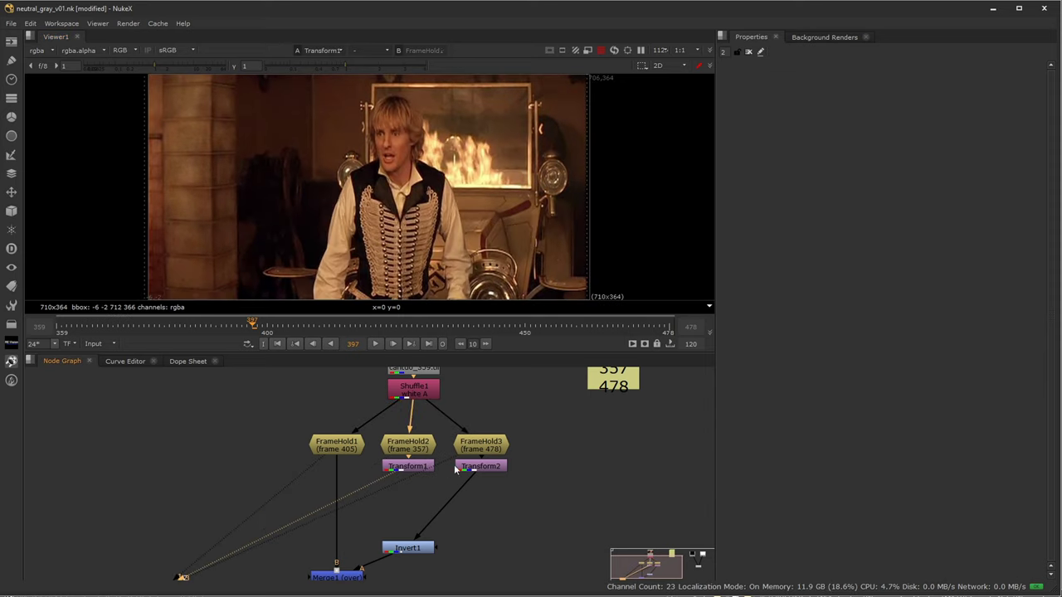
left_click(477, 467)
key("1")
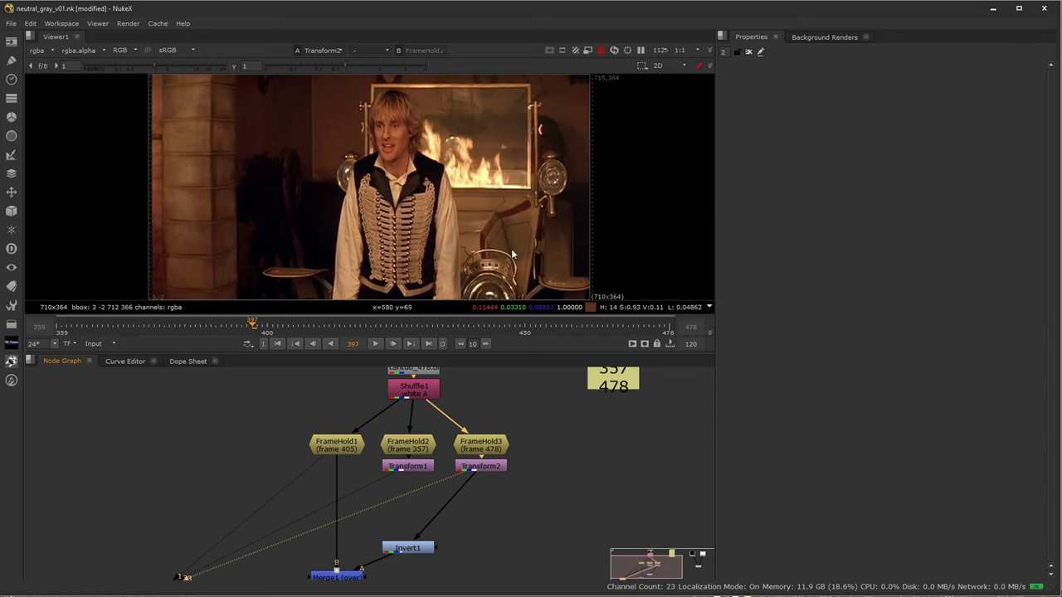
- Flip between FrameHold1, Transform1 and Transform2 in the enlarged viewer to examine how well the backgrounds line up
key("space")
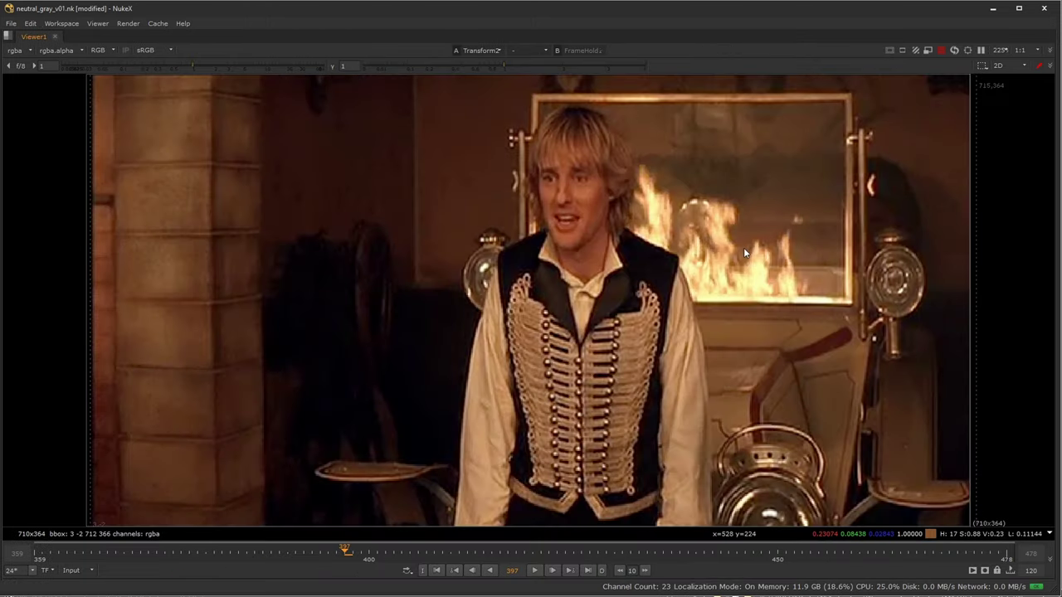
key("1")
key("3")
key("1")
key("2")
key("3")
key("2")
key("1")
key("2")
key("3")
key("2")
key("1")
key("2")
key("1")
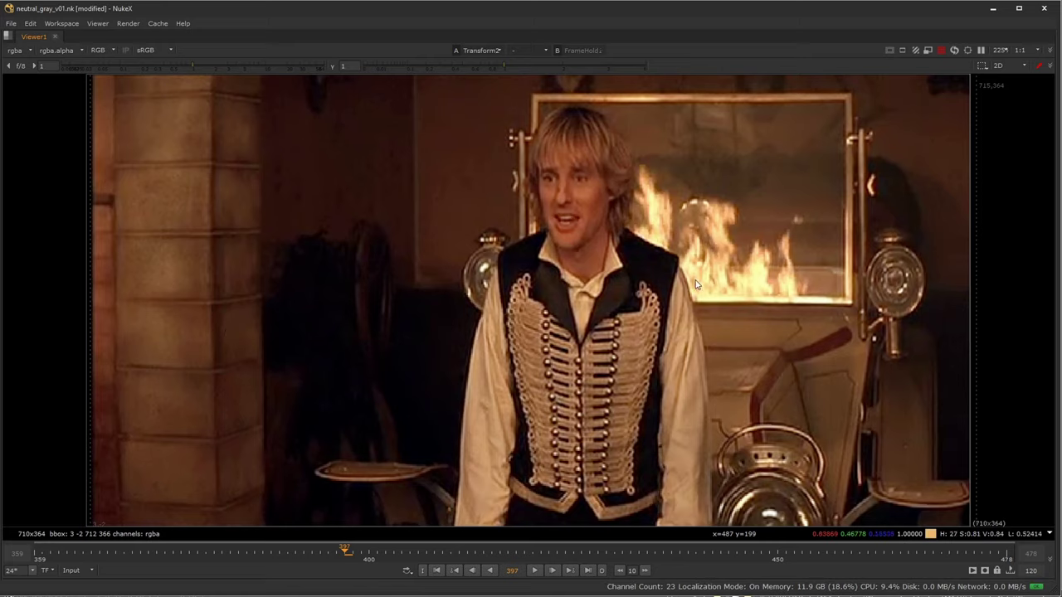
key("space")
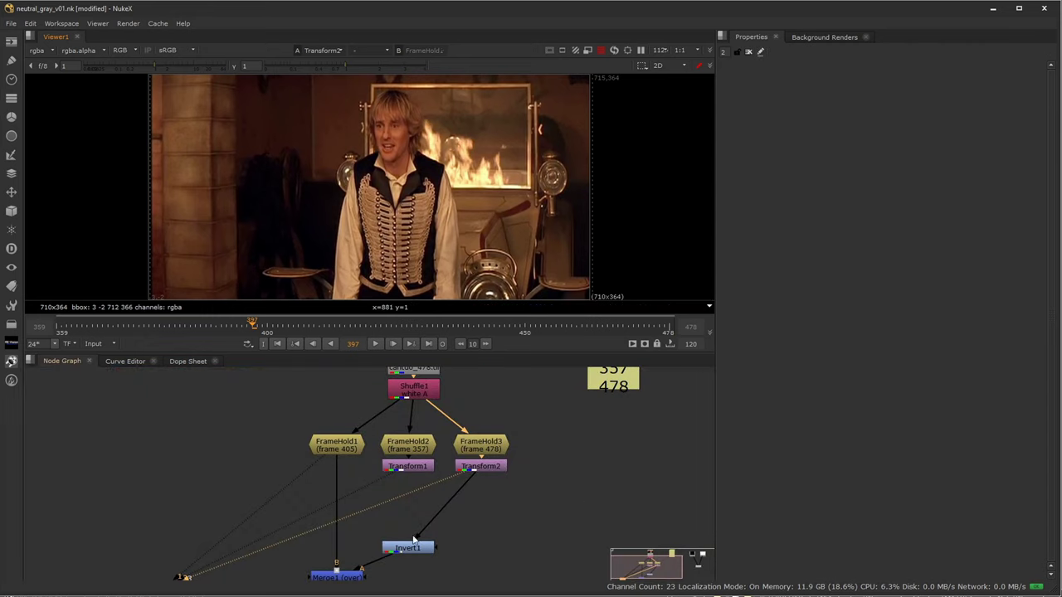
- Disconnect Invert1 and Merge1 from the frame holds and Transform2, and park them off to the side of the node tree
middle_click_drag(415, 526, 427, 476)
left_click_drag(516, 545, 299, 495)
left_click_drag(417, 502, 110, 448)
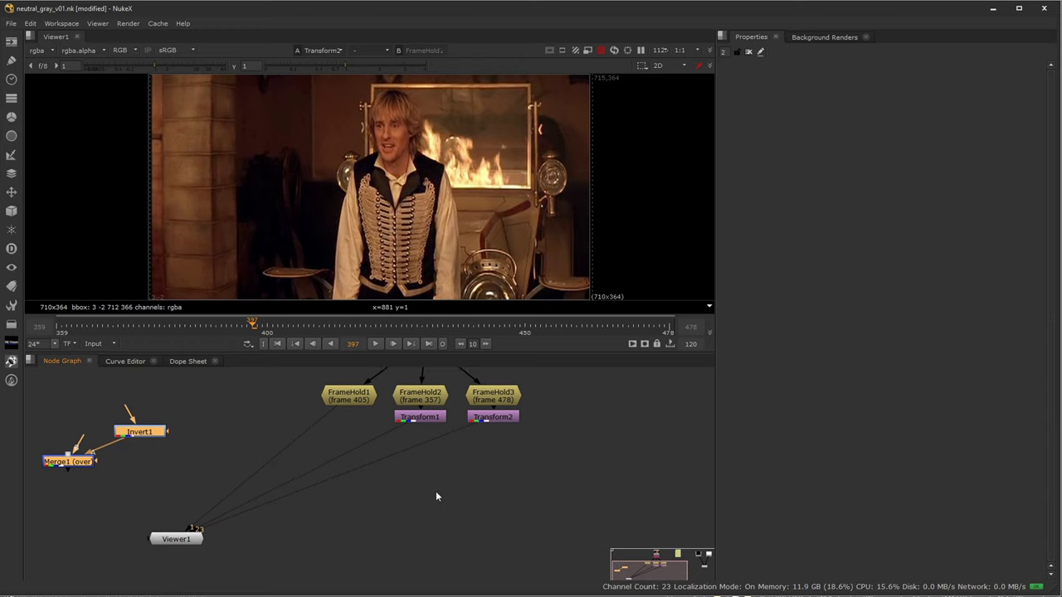
middle_click_drag(435, 491, 428, 544)
middle_click_drag(527, 410, 530, 433)
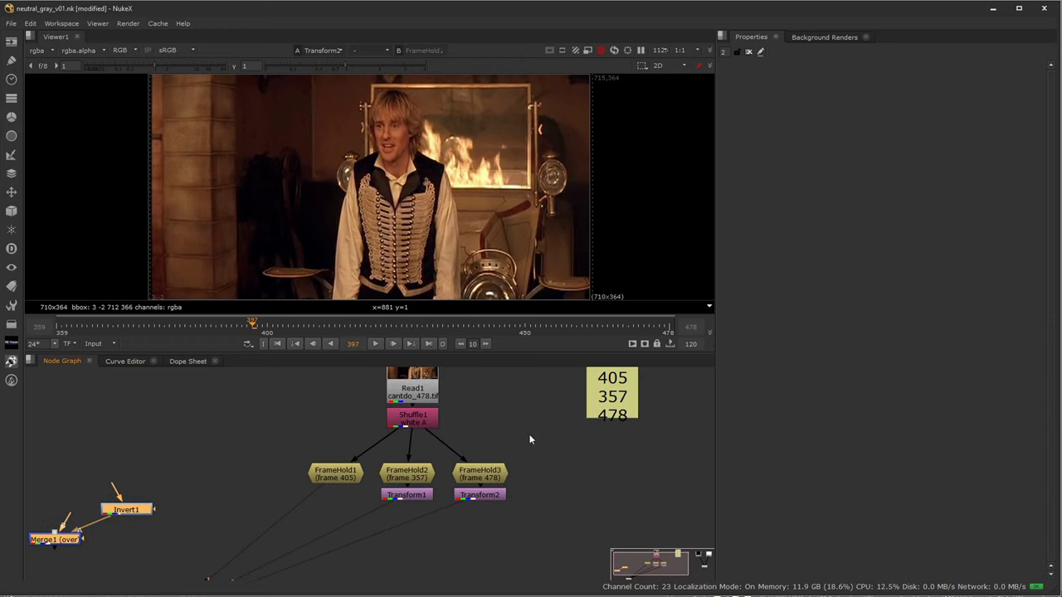
left_click(456, 543)
middle_click_drag(455, 543, 433, 519)
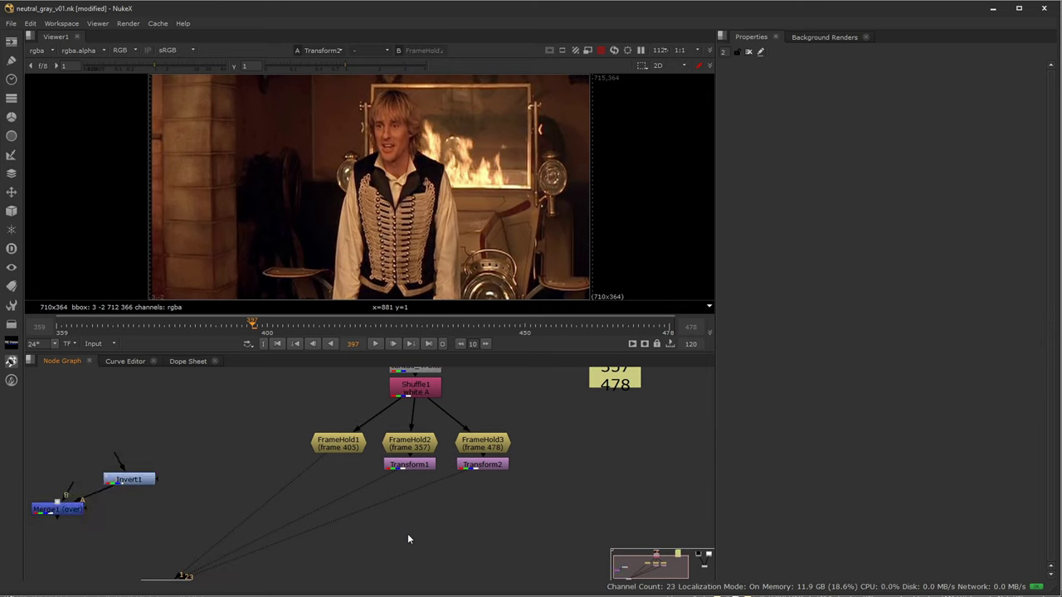
- Create a RotoPaint node below FrameHold1 and connect its bg input to FrameHold1
key("p")
left_click_drag(316, 554, 338, 452)
left_click_drag(330, 574, 340, 558)
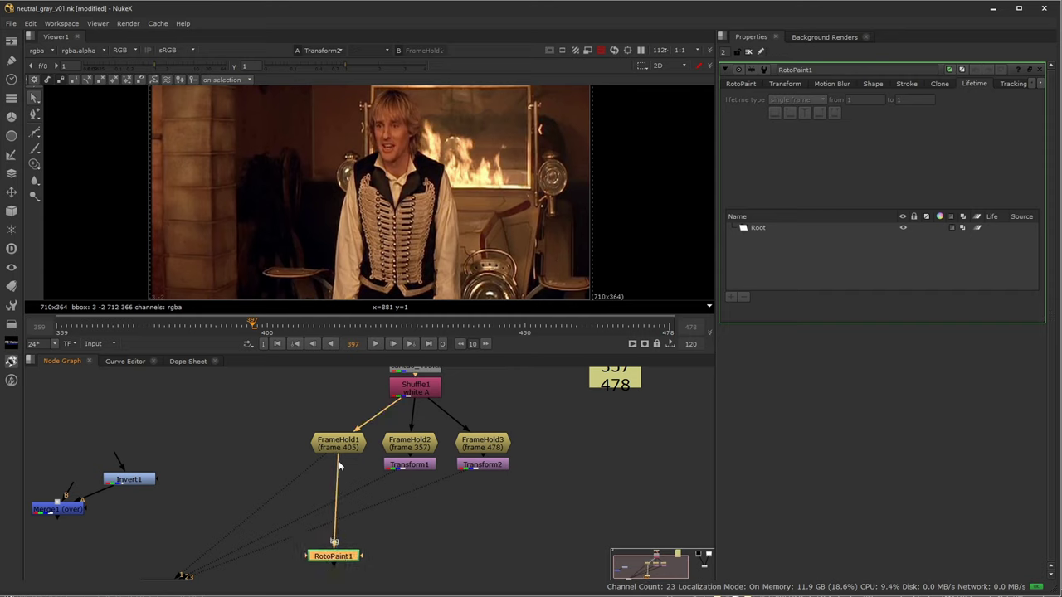
left_click_drag(333, 466, 336, 454)
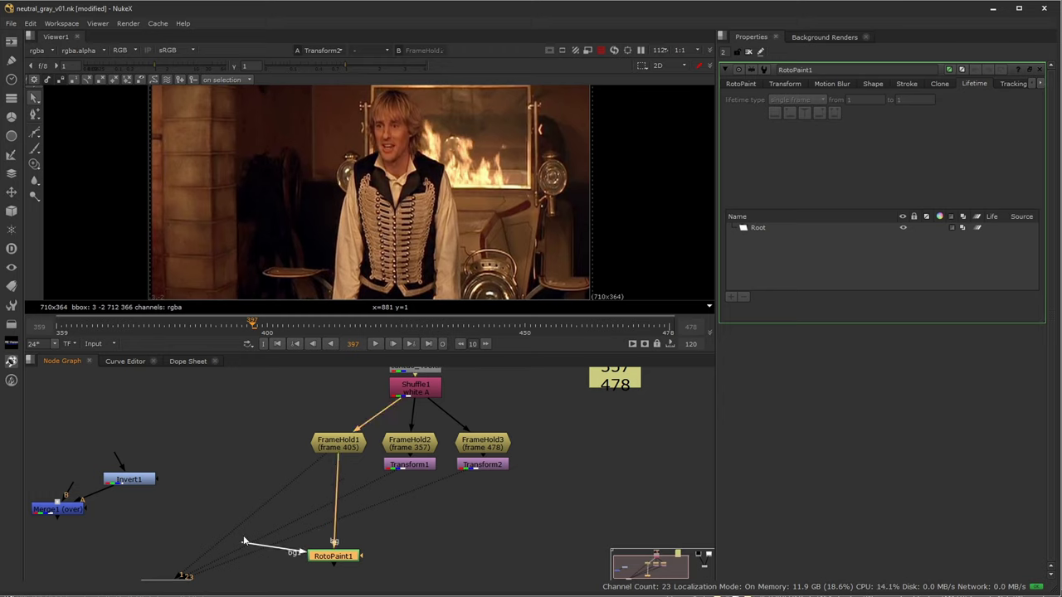
- Connect RotoPaint1's bg1 input to Transform1 and show RotoPaint1 in the viewer
left_click_drag(284, 513, 412, 466)
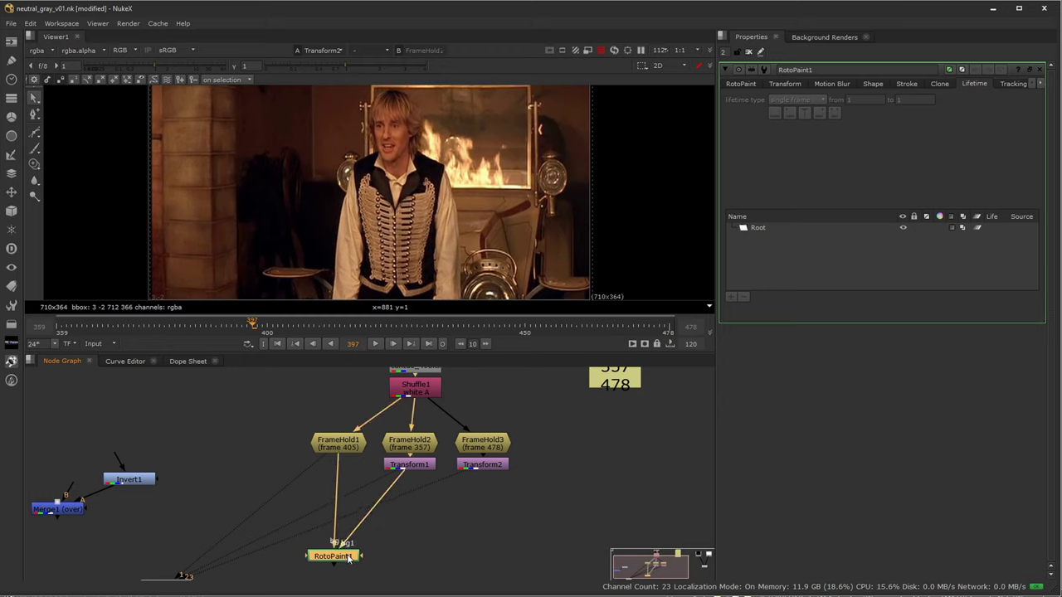
left_click_drag(350, 557, 350, 549)
key("1")
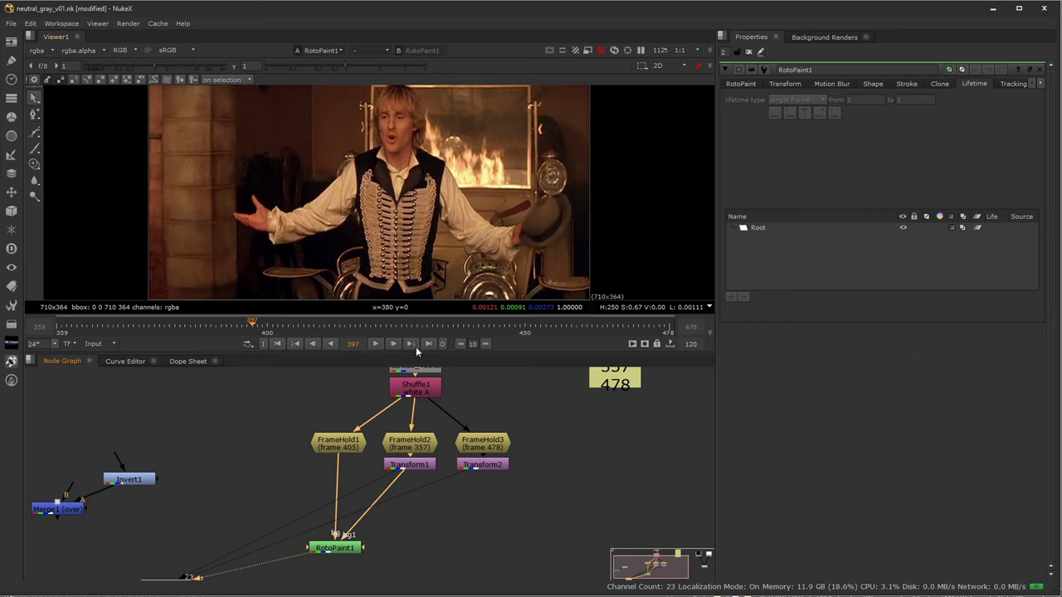
- Enlarge the viewer area, choose RotoPaint's Reveal brush with bg1 as source, and set the brush size to 34
left_click_drag(411, 352, 417, 386)
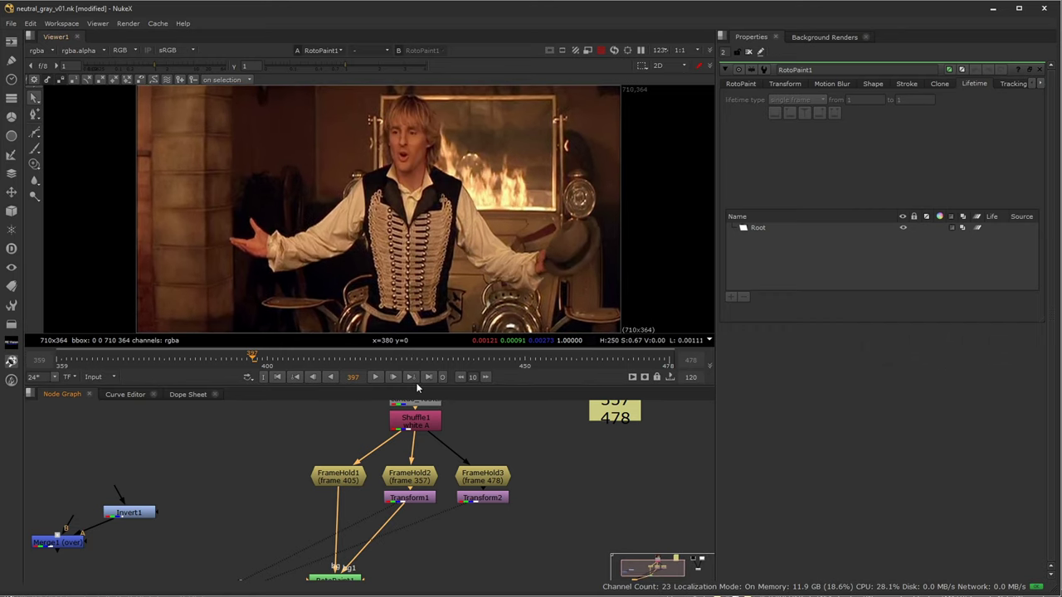
left_click(33, 165)
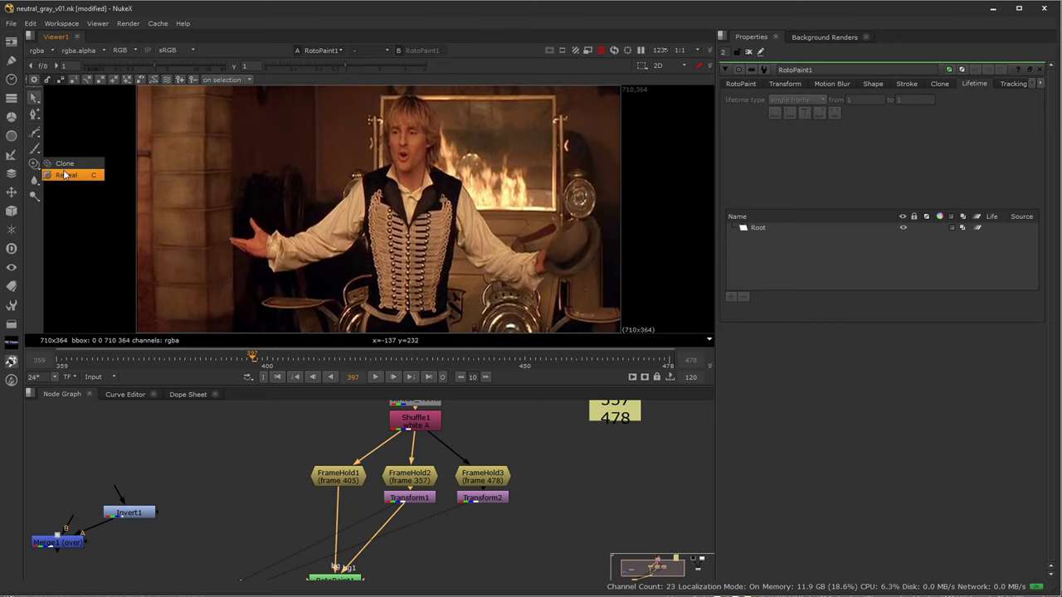
left_click(65, 175)
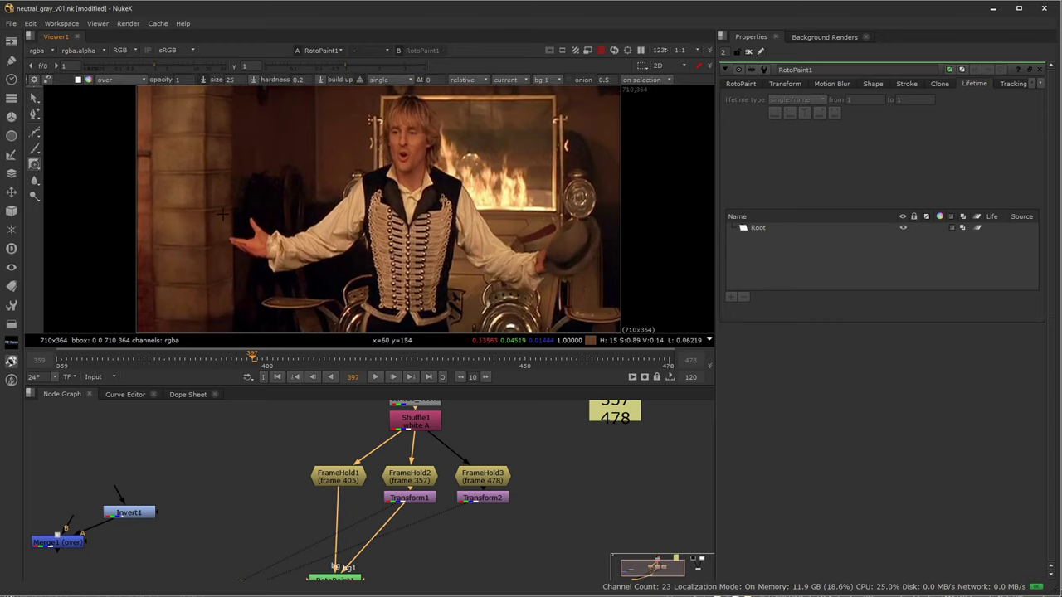
scroll(363, 199, "up", 3)
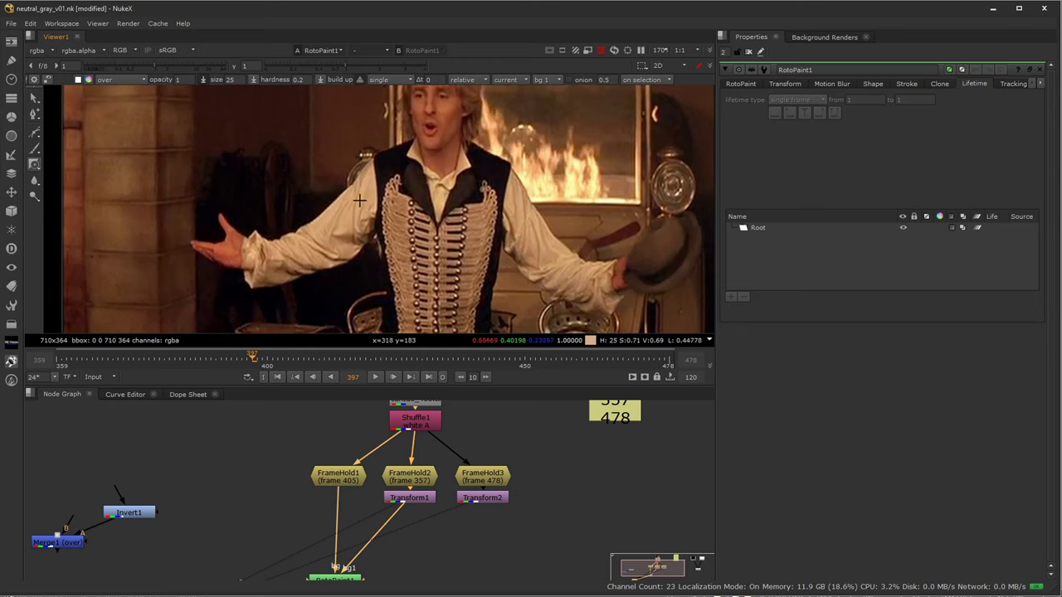
left_click_drag(302, 209, 307, 210, "shift")
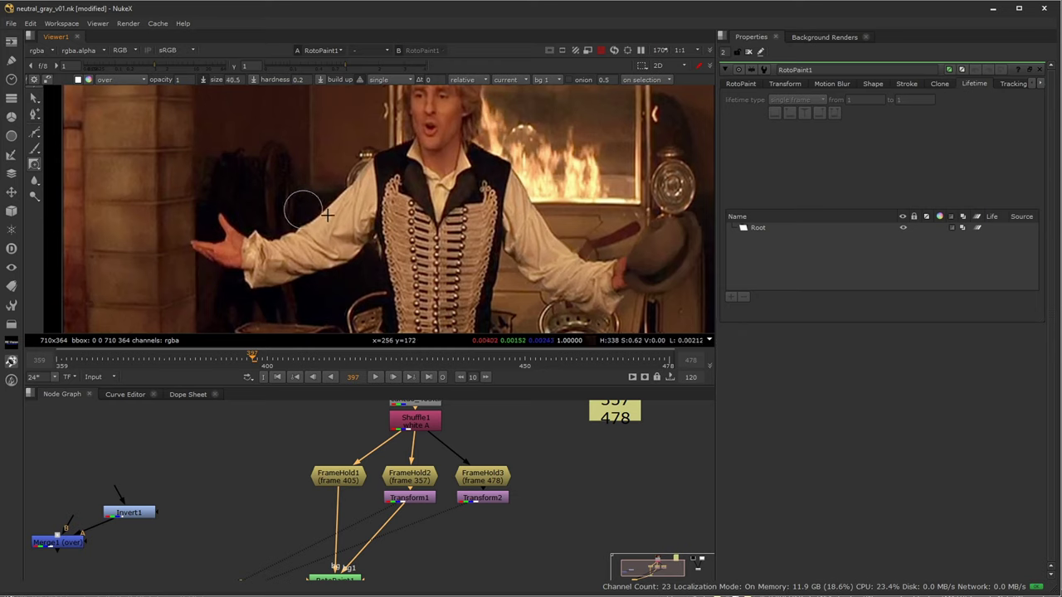
left_click_drag(327, 217, 303, 140, "shift")
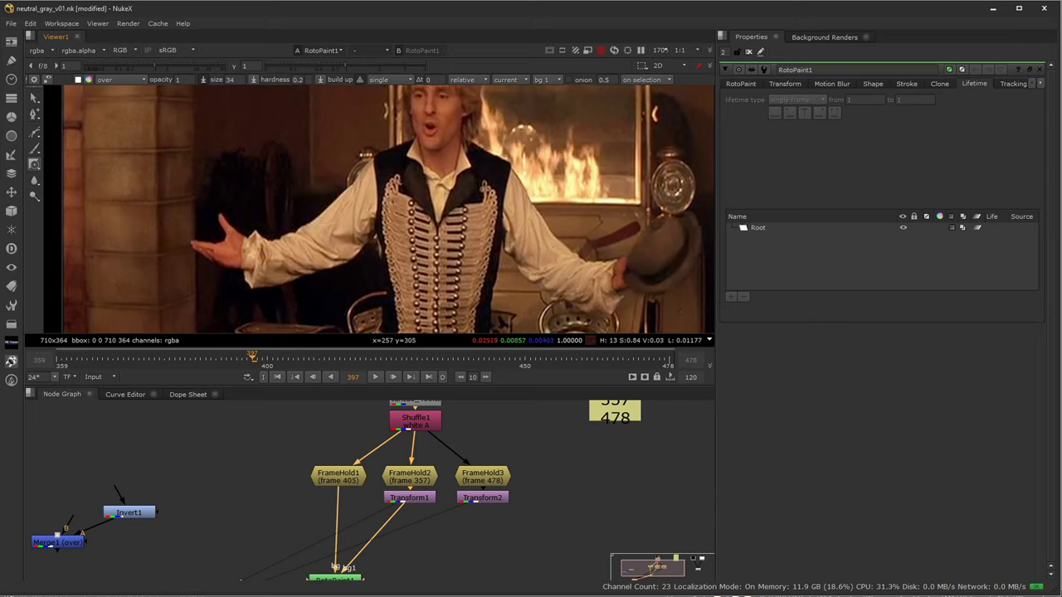
- Flip between FrameHold1 and Transform1 in the viewer to examine which areas of frame 405 can be revealed from frame 357
left_click(350, 480)
key("1")
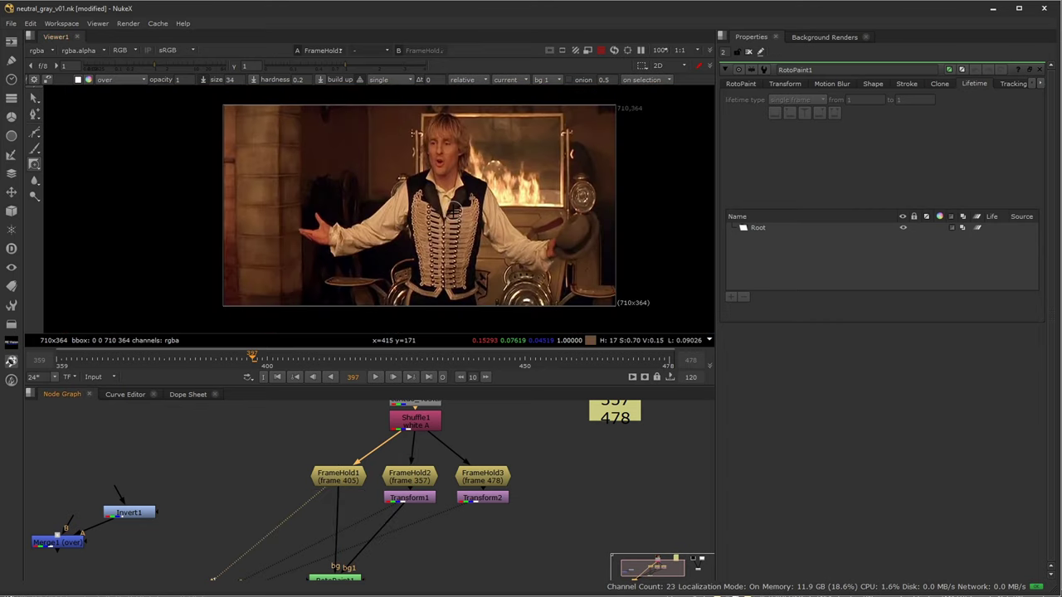
left_click(409, 498)
key("1")
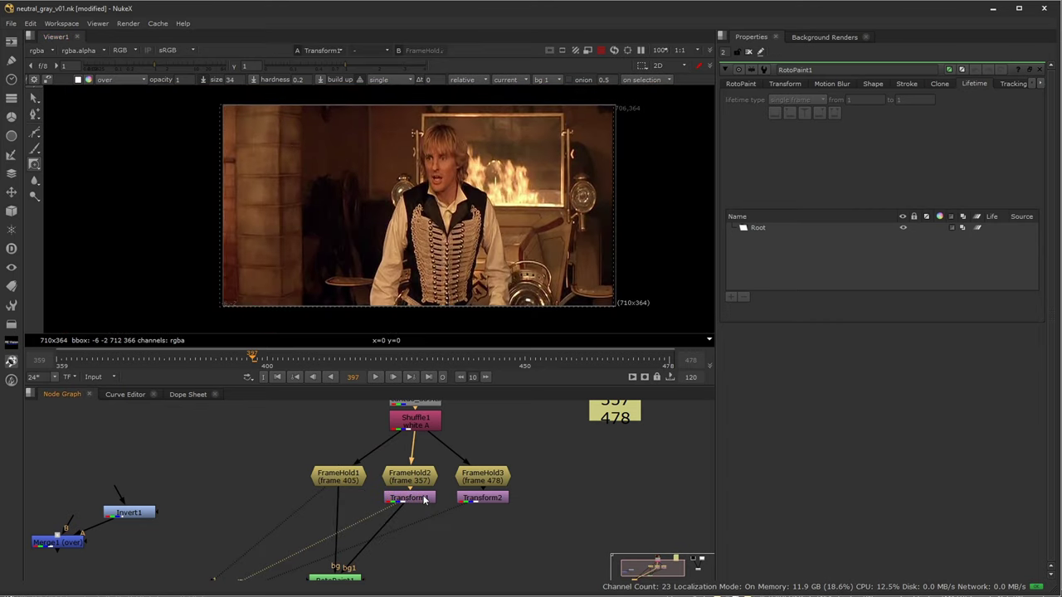
key("1")
key("2")
key("1")
key("2")
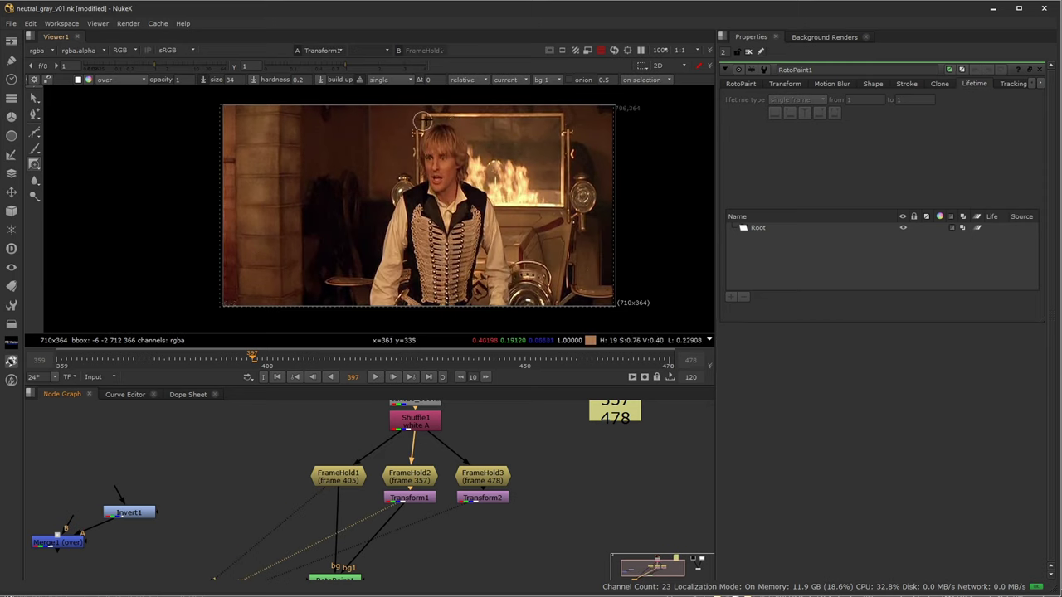
key("1")
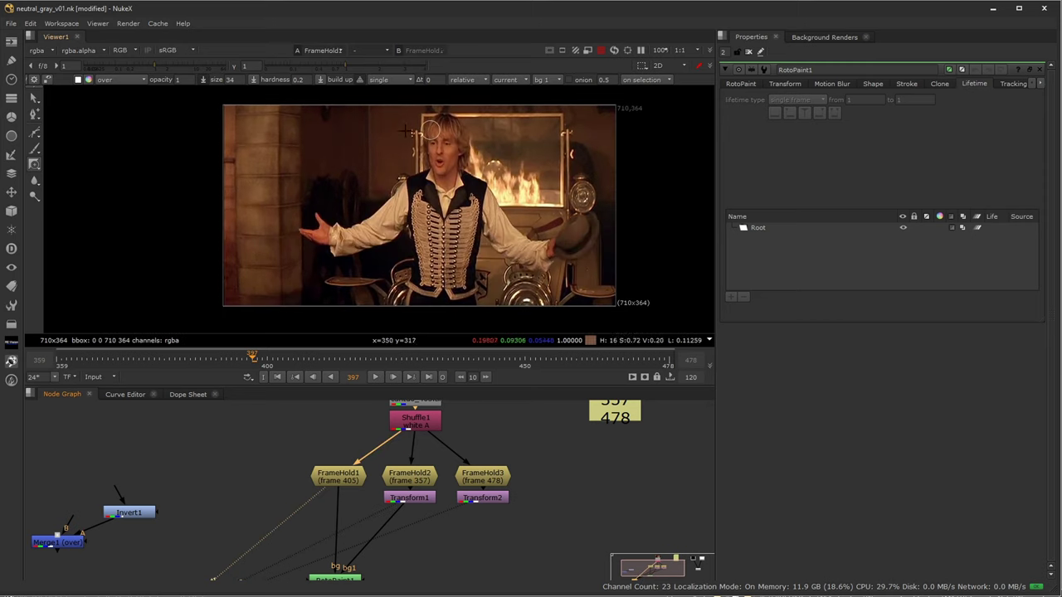
- View RotoPaint1 enlarged and reveal the bg1 frame over the man's outstretched hand and forearm, up past the shoulder beside the brick column
middle_click_drag(381, 479, 383, 465)
left_click(349, 568)
key("1")
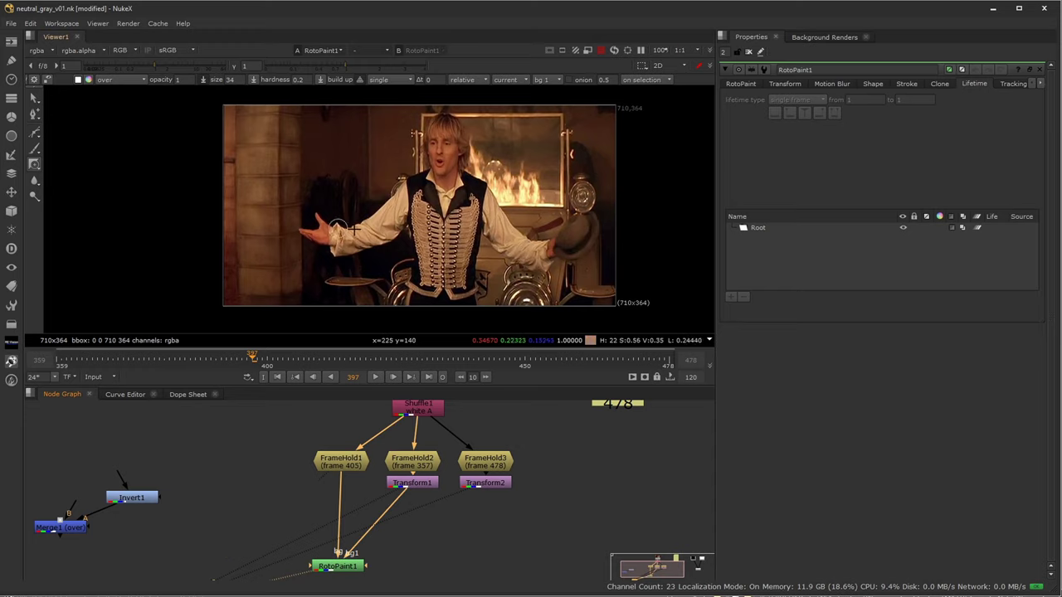
key("space")
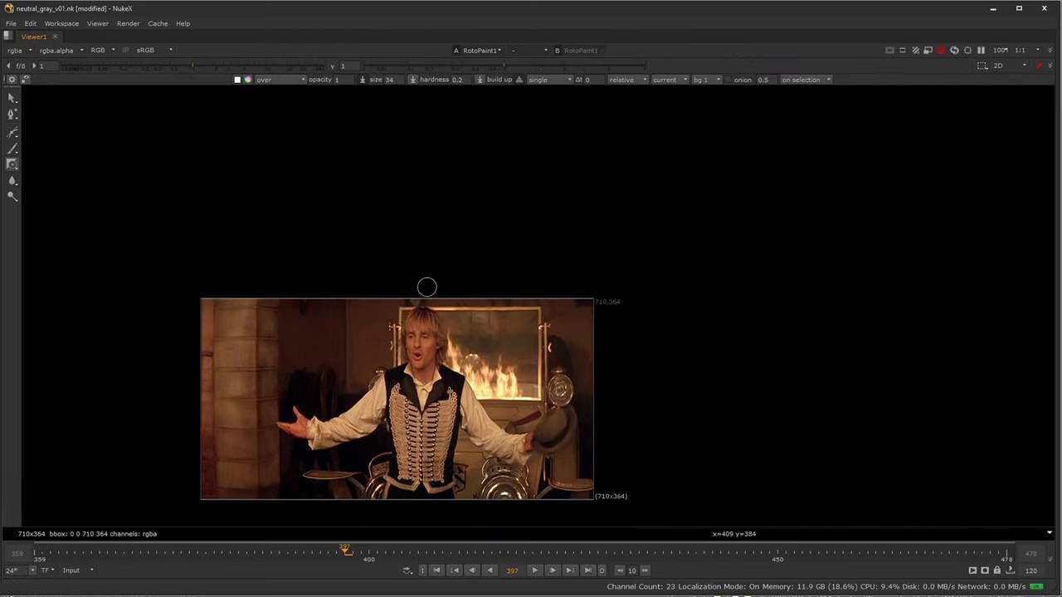
key("plus")
key("plus")
middle_click_drag(399, 368, 652, 169)
middle_click_drag(461, 353, 685, 206)
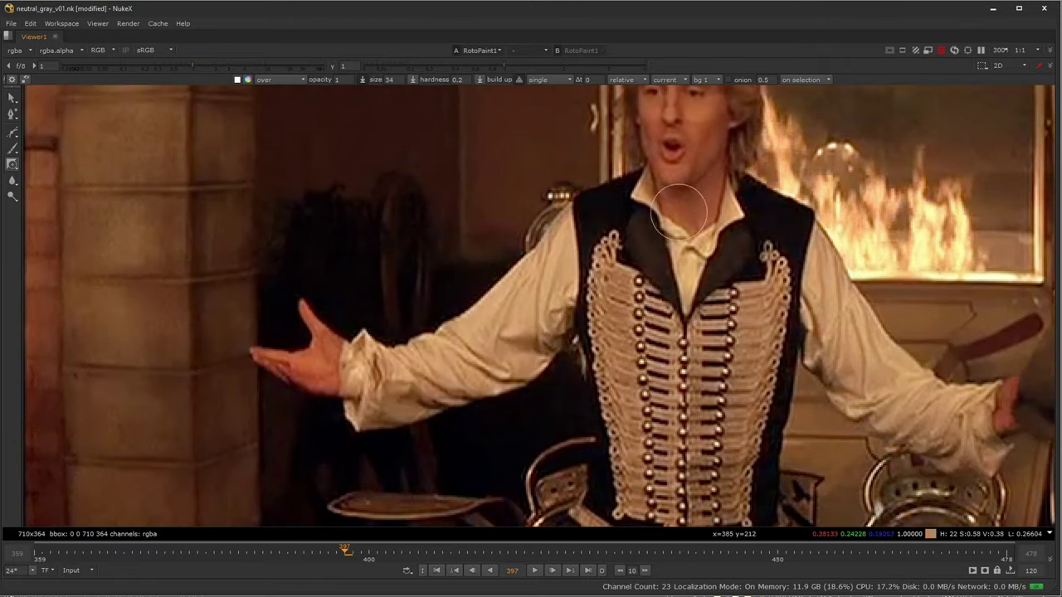
mouse_move(342, 340)
left_mouse_down()
mouse_move(320, 312)
mouse_move(296, 320)
mouse_move(301, 350)
mouse_move(263, 346)
mouse_move(296, 384)
mouse_move(343, 379)
mouse_move(362, 325)
mouse_move(334, 417)
mouse_move(360, 429)
mouse_move(379, 403)
mouse_move(374, 374)
mouse_move(394, 422)
mouse_move(422, 398)
mouse_move(431, 375)
mouse_move(417, 362)
mouse_move(432, 323)
mouse_move(457, 407)
mouse_move(451, 307)
mouse_move(462, 386)
mouse_move(499, 381)
mouse_move(469, 339)
mouse_move(467, 310)
mouse_move(472, 379)
mouse_move(512, 382)
mouse_move(486, 372)
mouse_move(514, 259)
mouse_move(560, 217)
mouse_move(476, 332)
mouse_move(526, 249)
mouse_move(592, 194)
mouse_move(603, 199)
mouse_move(640, 172)
left_mouse_up()
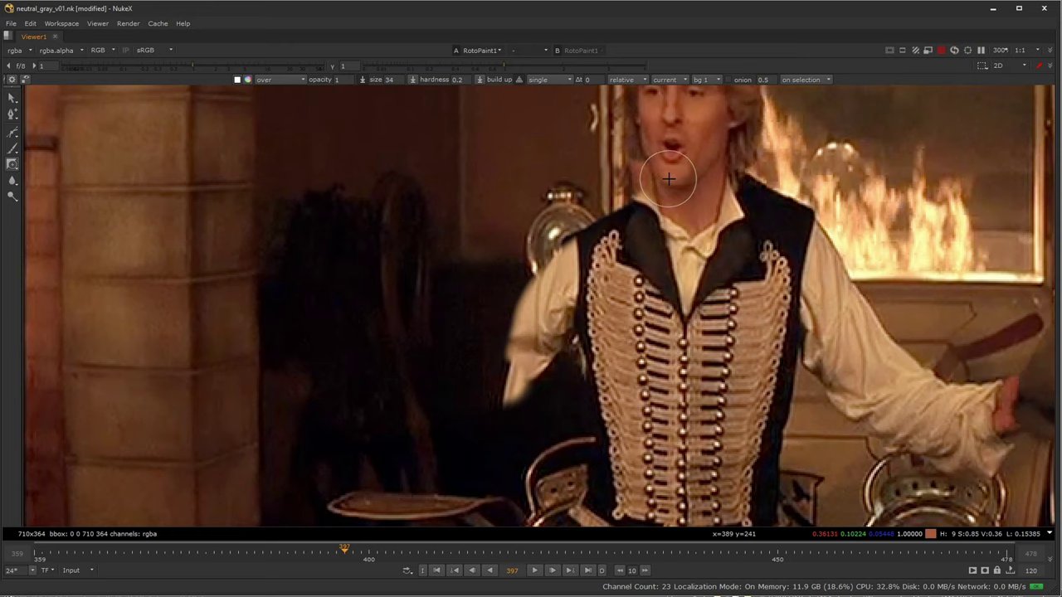
- Reveal the bg1 frame over the top of the man's hair and down across his face
middle_click_drag(664, 182, 610, 257)
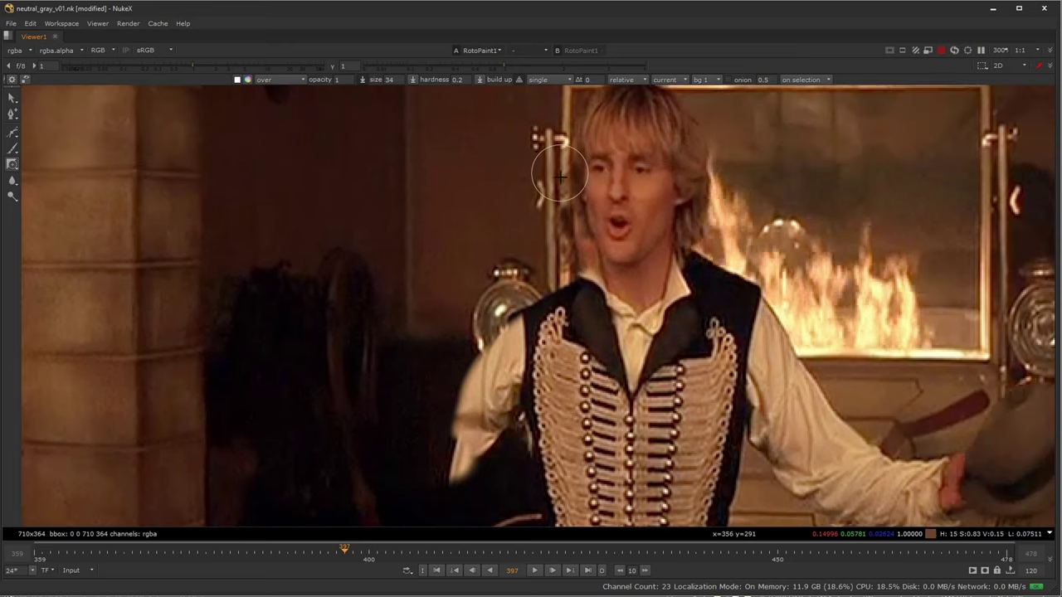
middle_click_drag(545, 164, 535, 234)
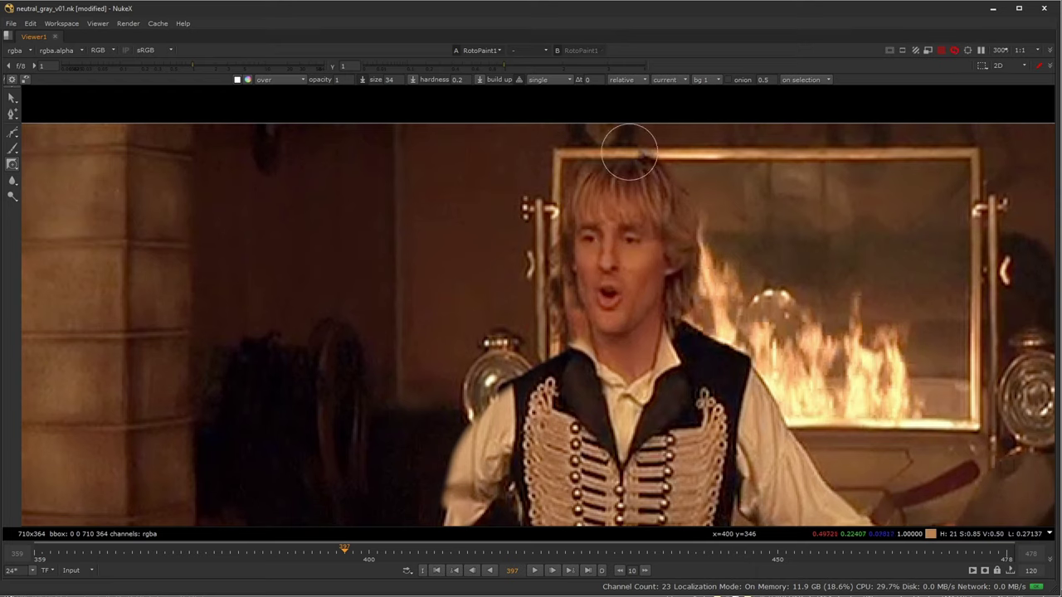
left_click_drag(578, 171, 651, 178)
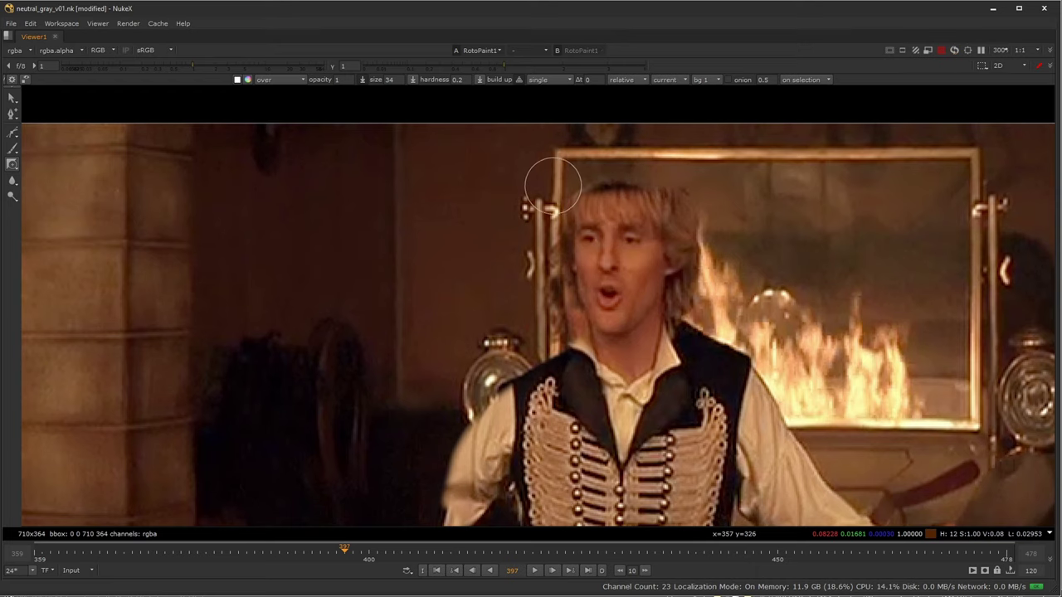
mouse_move(562, 205)
left_mouse_down()
mouse_move(660, 191)
mouse_move(686, 203)
mouse_move(689, 291)
left_mouse_up()
middle_click_drag(573, 367, 575, 299)
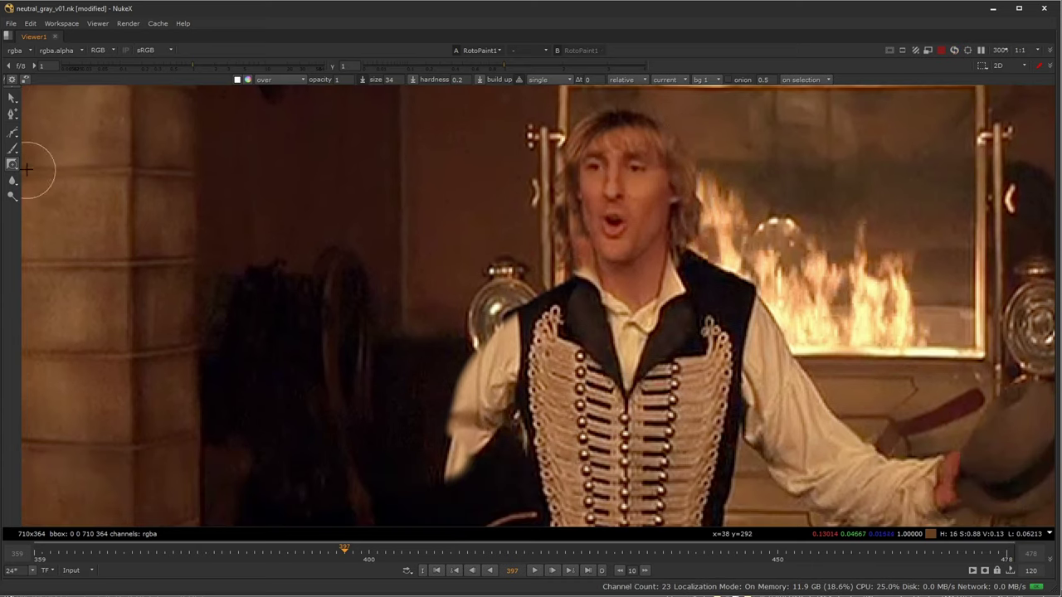
- Try the Reveal brush with the bg1 frame over the crest and panel beside the man's waist
left_click_drag(15, 154, 40, 160)
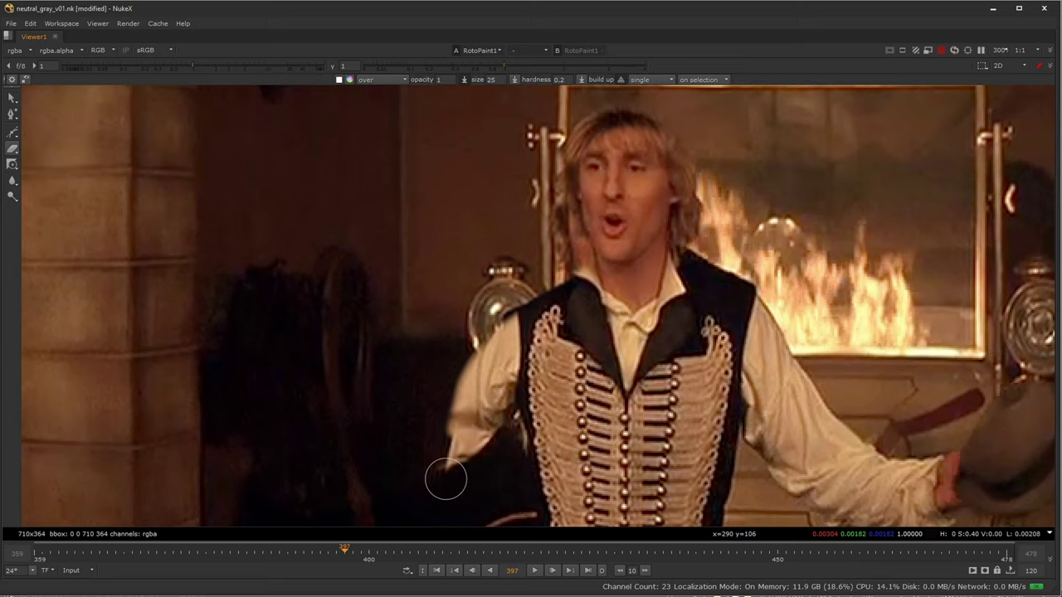
mouse_move(764, 306)
middle_mouse_down()
mouse_move(697, 304)
mouse_move(649, 256)
mouse_move(725, 189)
middle_mouse_up()
middle_click_drag(661, 282, 644, 234)
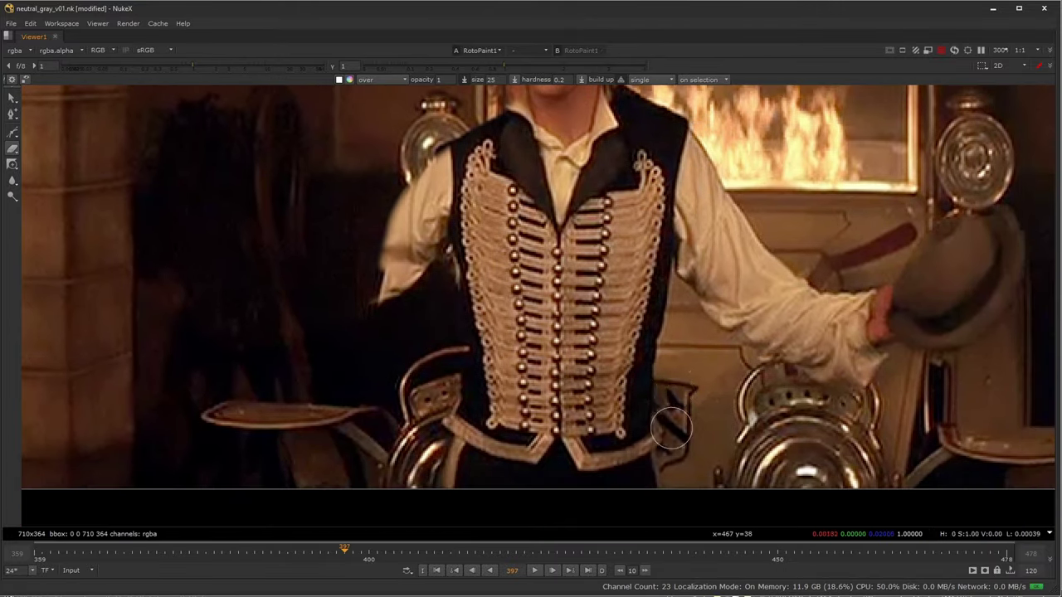
left_click(13, 165)
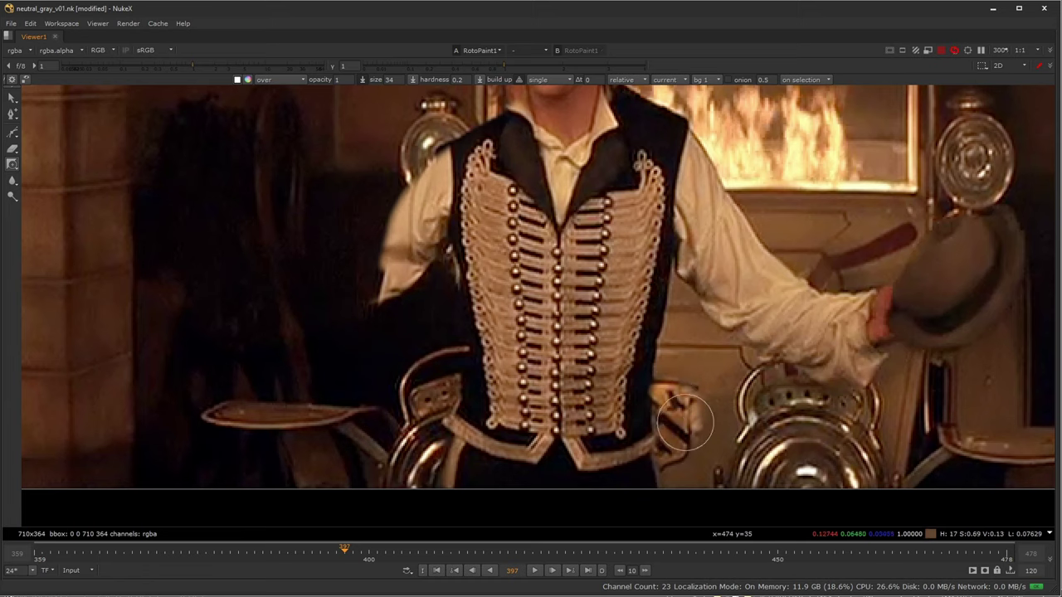
mouse_move(679, 417)
left_mouse_down()
mouse_move(730, 400)
mouse_move(771, 406)
mouse_move(727, 388)
mouse_move(702, 355)
left_mouse_up()
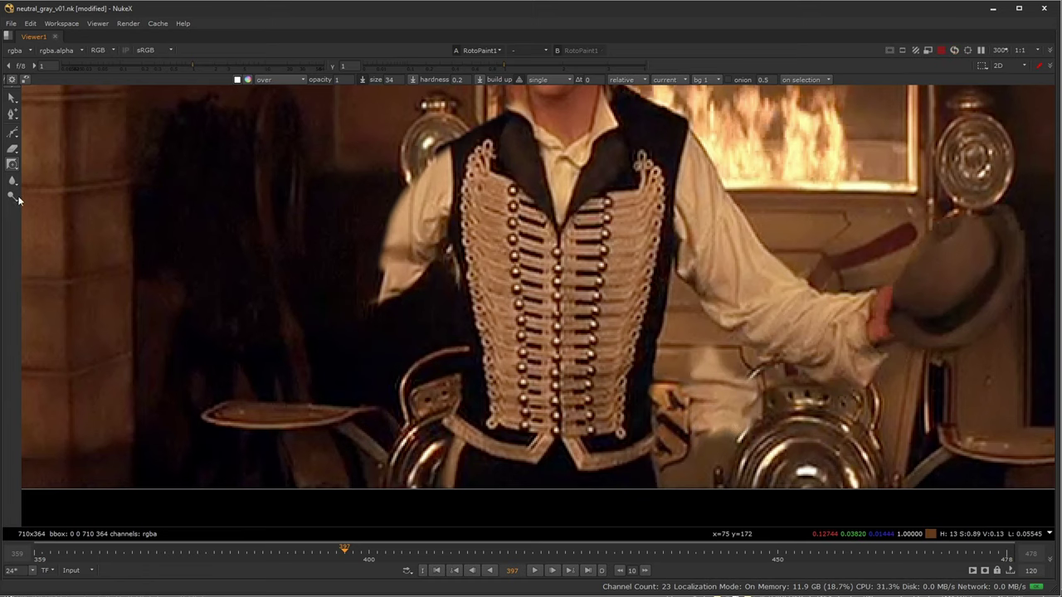
- Erase the revealed sleeve patch beside the man's waist with RotoPaint's Eraser
left_click(12, 148)
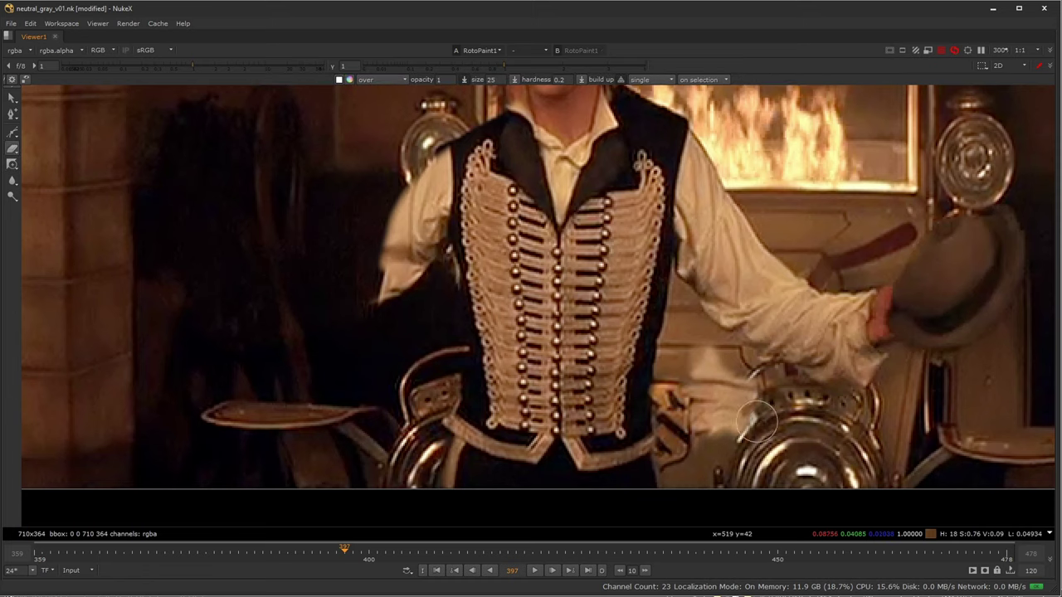
mouse_move(689, 359)
left_mouse_down()
mouse_move(739, 437)
mouse_move(711, 431)
mouse_move(700, 393)
mouse_move(701, 415)
left_mouse_up()
scroll(658, 289, "down", 3)
middle_click_drag(678, 246, 608, 316)
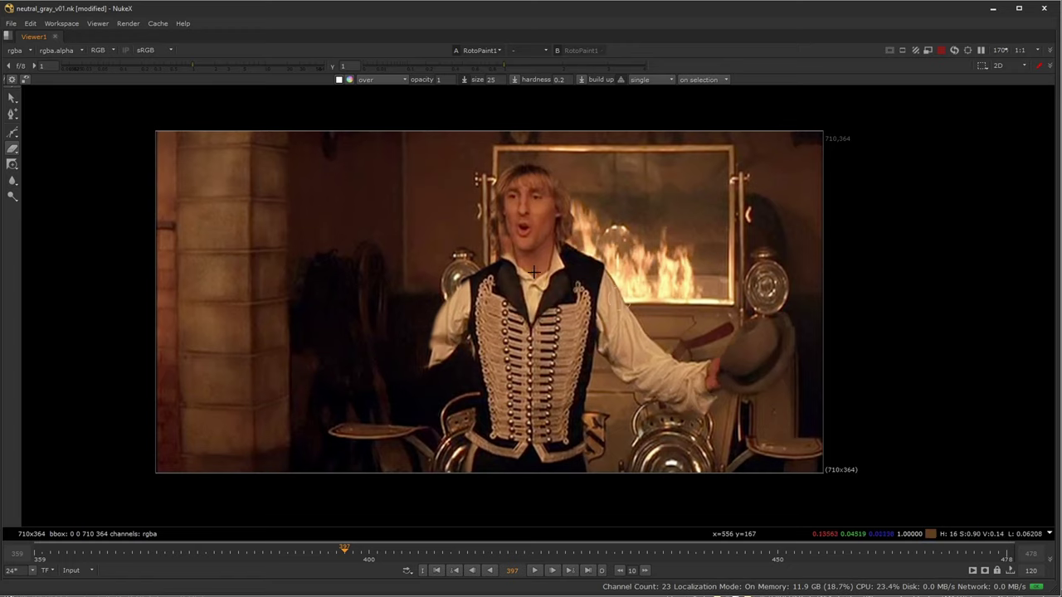
- Reveal the bg1 frame at brush size 47 over the man's hat, hand and forearm, up to the shoulder beside the fire
left_click(11, 165)
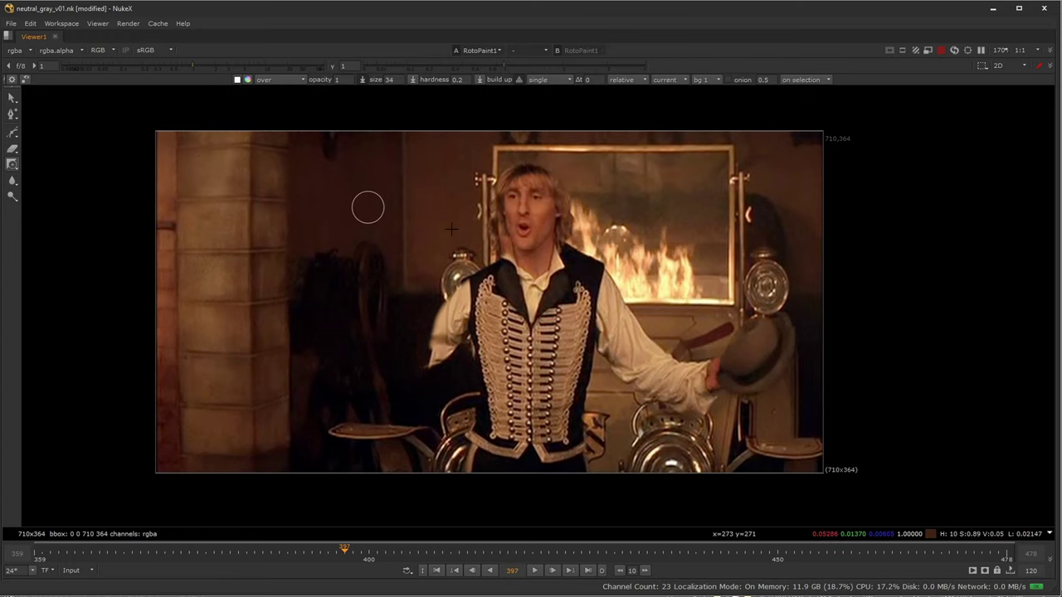
mouse_move(781, 358)
left_mouse_down()
mouse_move(746, 319)
mouse_move(738, 365)
mouse_move(710, 397)
mouse_move(670, 395)
mouse_move(660, 351)
mouse_move(639, 373)
mouse_move(639, 324)
left_mouse_up()
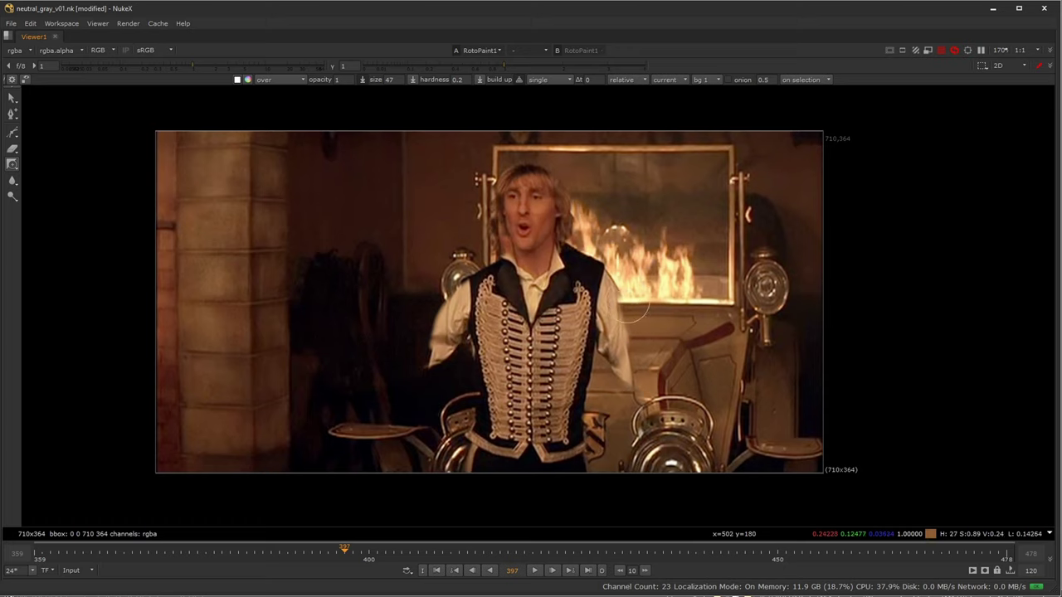
left_click_drag(600, 267, 564, 250)
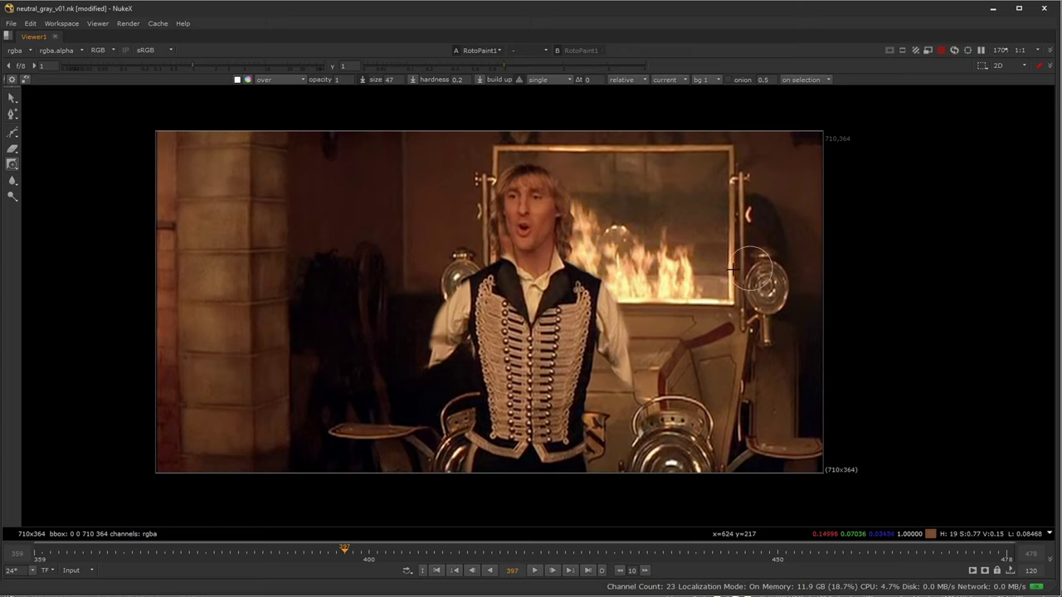
- Restore the full workspace, fit the image, and flip between FrameHold1 and RotoPaint1 to compare the original with the painted result
key("space")
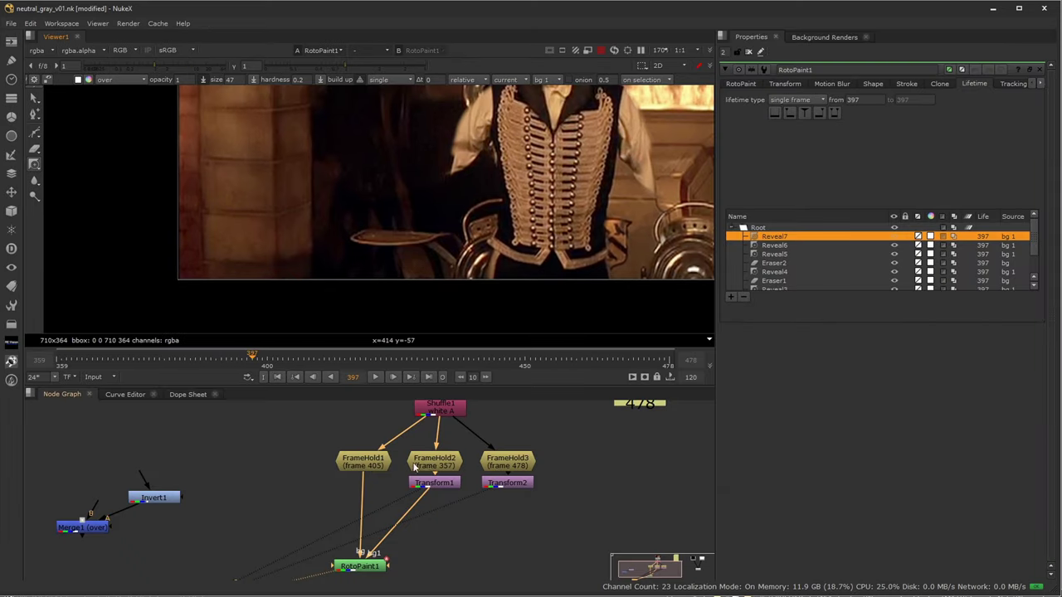
key("f")
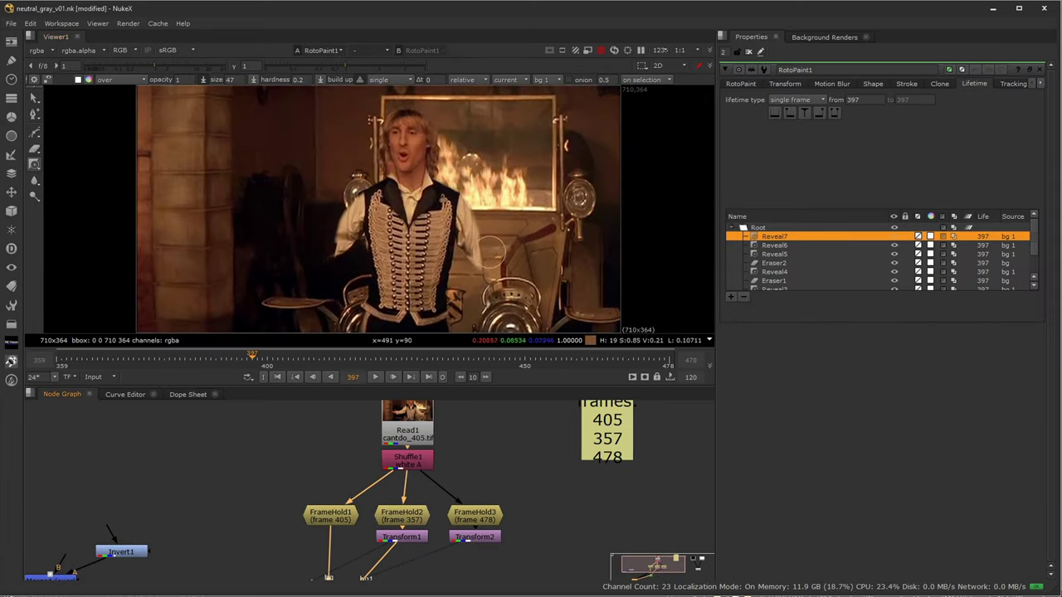
key("1")
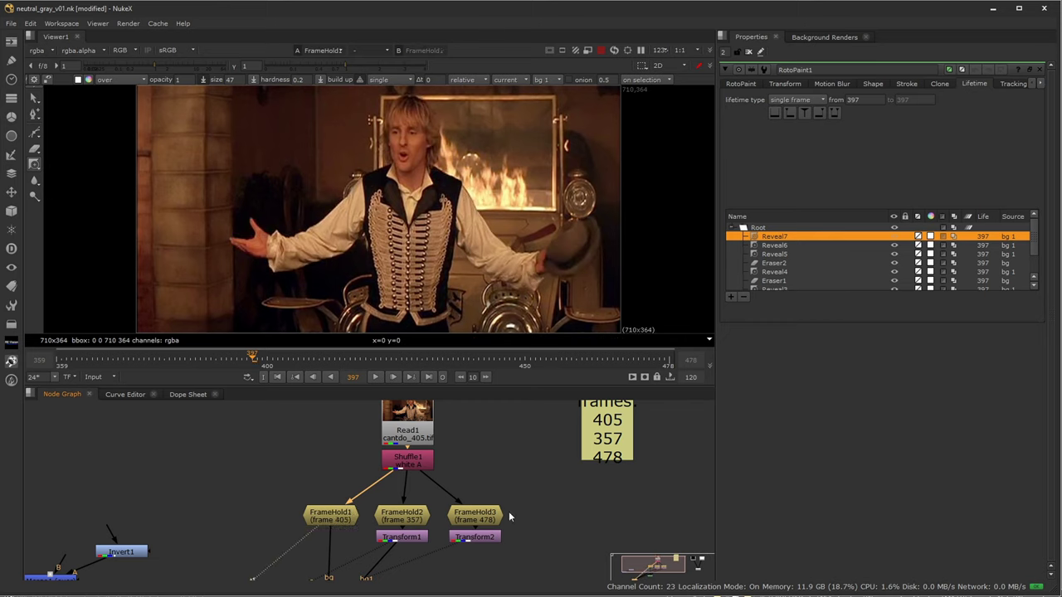
middle_click_drag(509, 511, 527, 466)
middle_click_drag(391, 541, 394, 511)
left_click(347, 549)
key("2")
key("1")
key("2")
key("1")
key("2")
key("1")
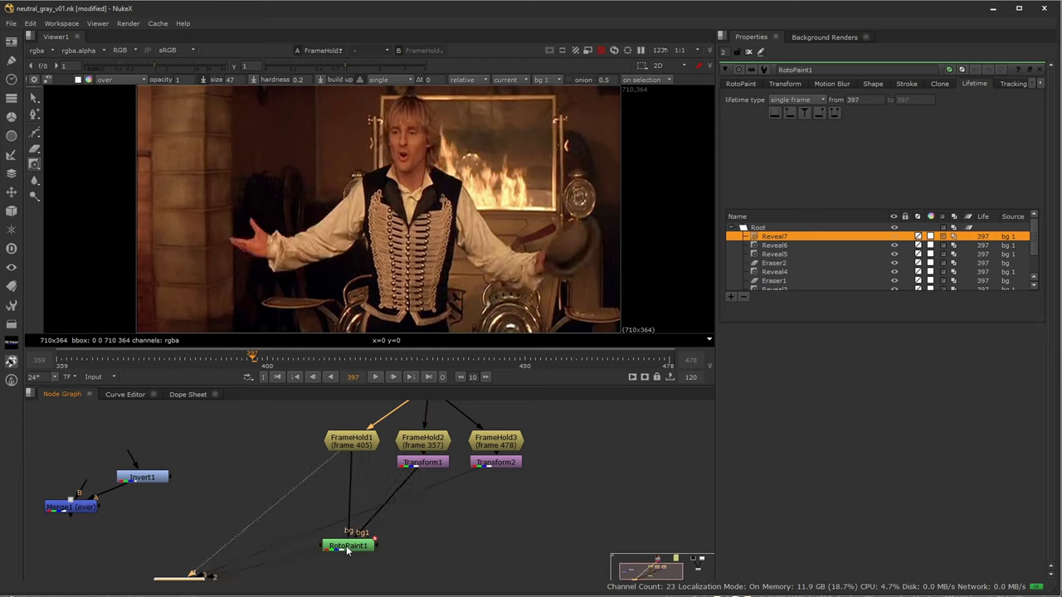
left_click(346, 550)
key("1")
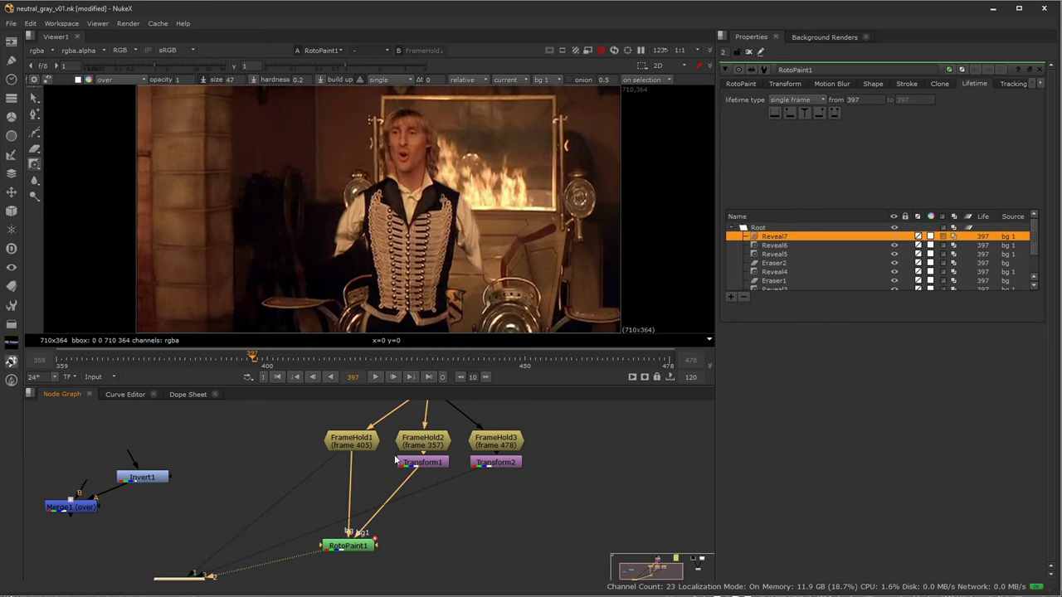
- Flip between FrameHold1 and Transform2 in the viewer to compare frame 405 with the aligned frame 478
left_click(502, 466)
key("1")
left_click(355, 443)
key("1")
left_click(501, 465)
key("2")
key("1")
key("2")
key("1")
key("2")
key("1")
key("2")
key("1")
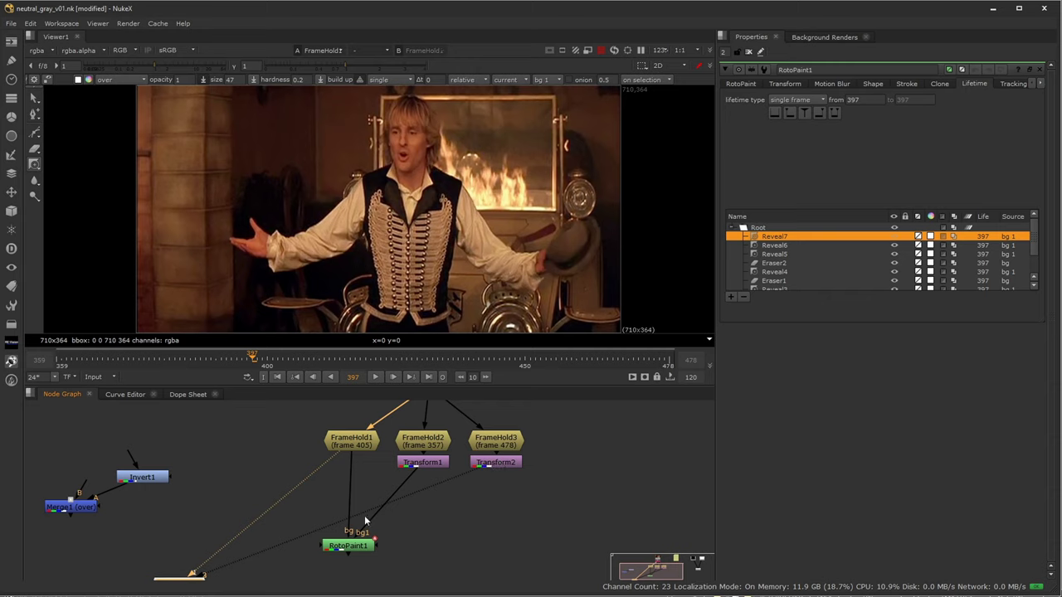
- Flip between RotoPaint1 and Transform2 to examine which remaining areas the aligned frame 478 can cover
left_click(359, 545)
key("1")
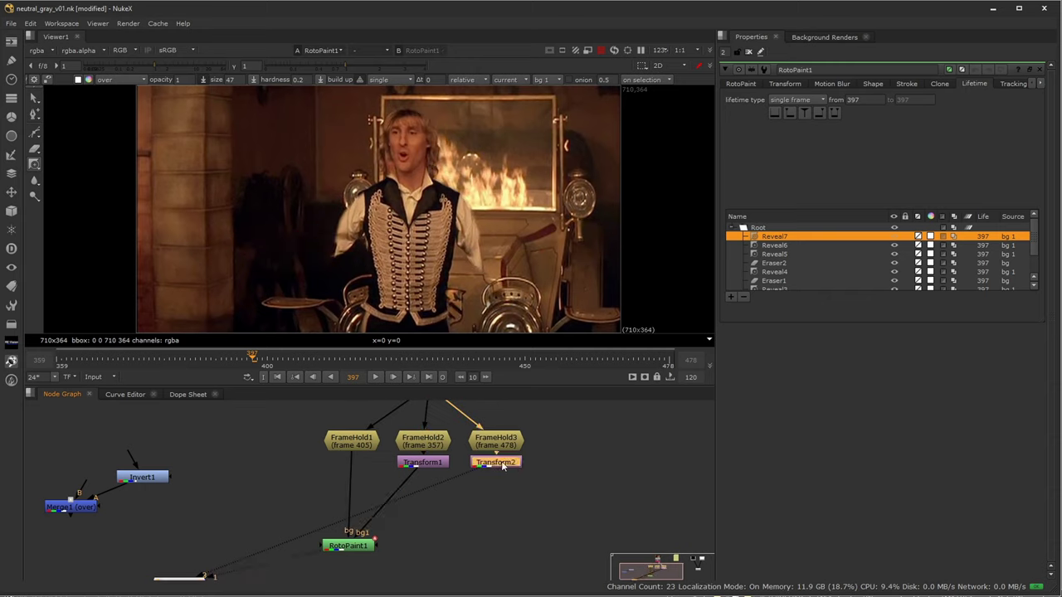
key("2")
key("1")
key("2")
key("1")
key("2")
key("1")
key("2")
key("1")
key("2")
key("1")
key("2")
key("1")
key("2")
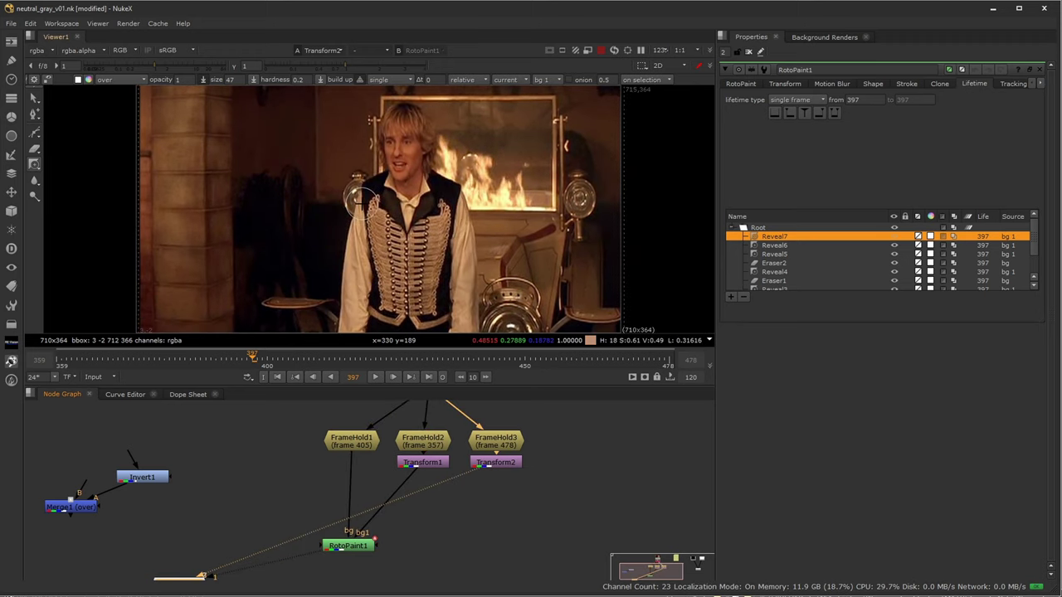
key("1")
key("2")
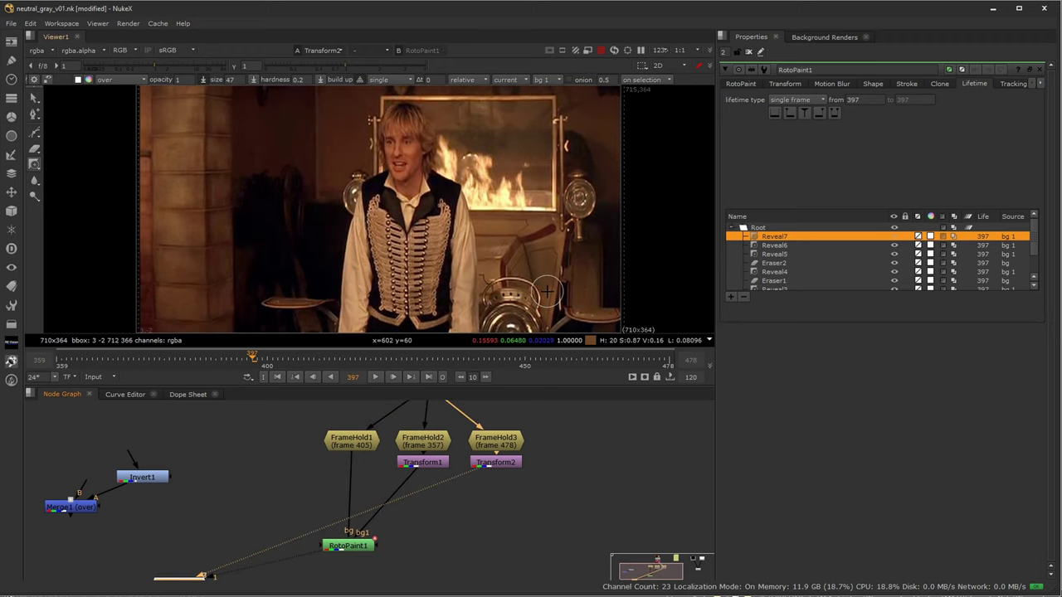
key("1")
key("2")
key("1")
key("2")
key("1")
key("2")
key("1")
key("2")
key("1")
key("2")
- View RotoPaint1 and step back and forth between frame 397 and the next frame to check the strokes' lifetime
middle_click_drag(418, 506, 423, 473)
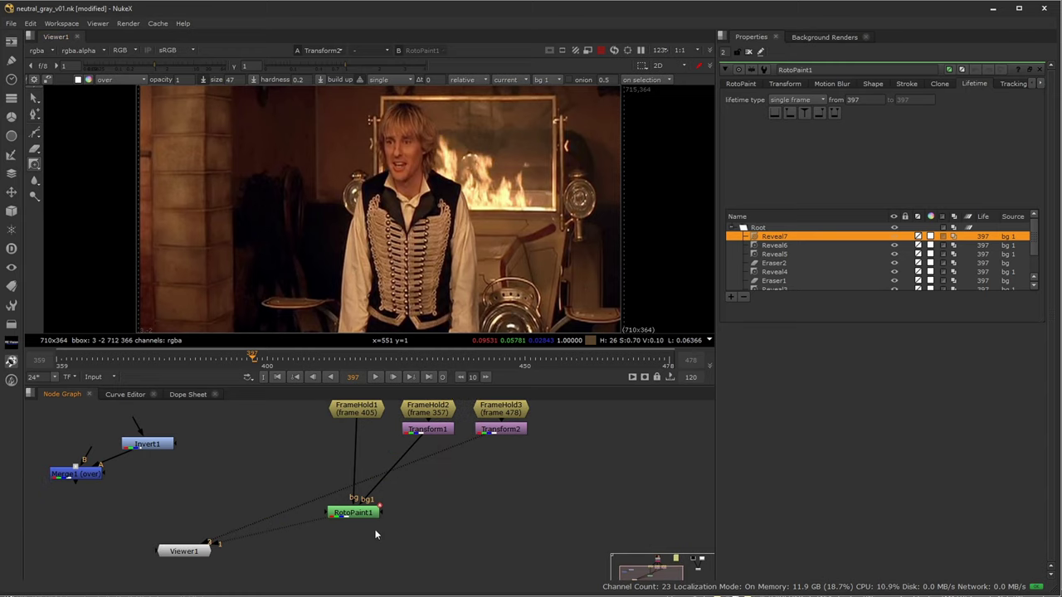
left_click(351, 514)
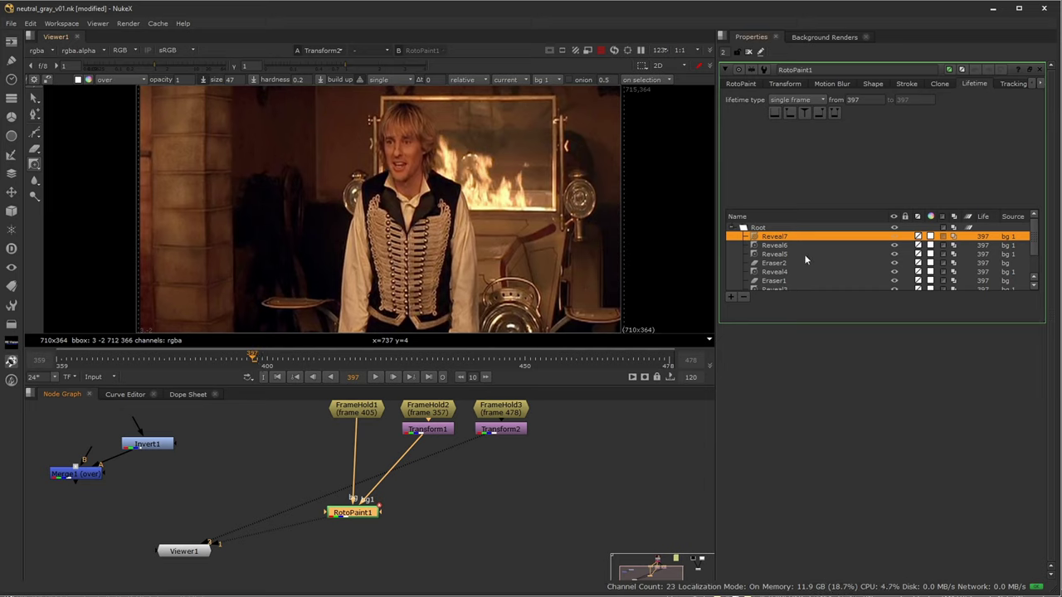
mouse_move(1033, 253)
left_mouse_down()
mouse_move(1036, 278)
mouse_move(1036, 233)
left_mouse_up()
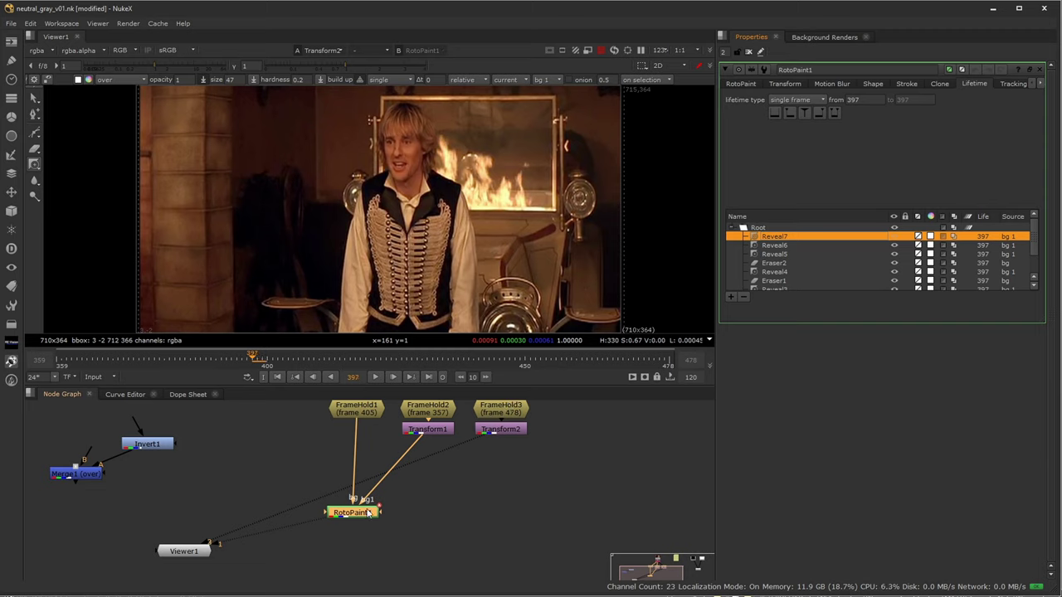
key("1")
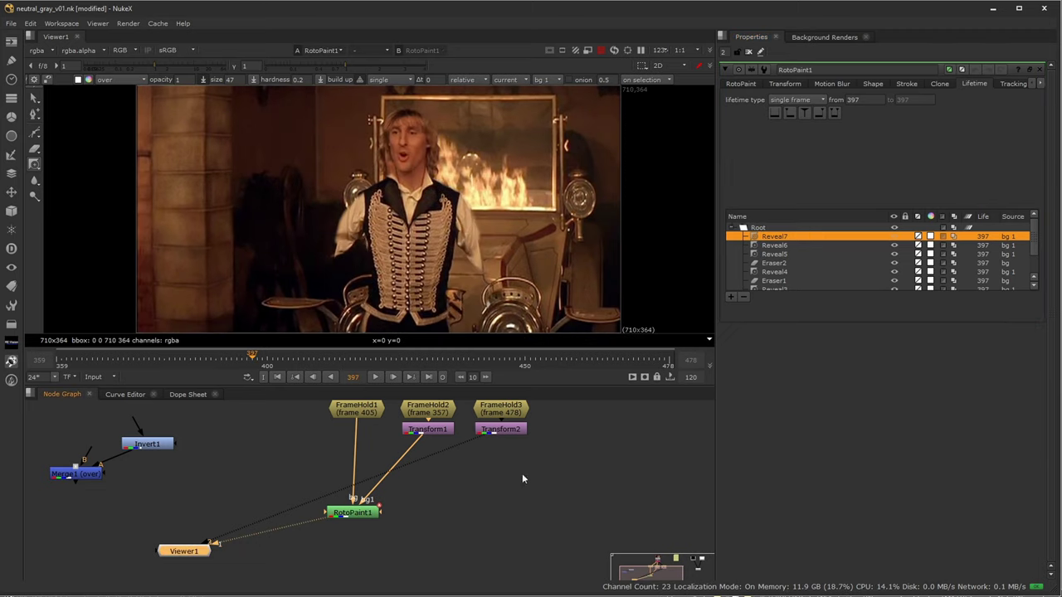
key("Right")
key("Left")
key("Right")
key("Left")
key("Right")
key("Left")
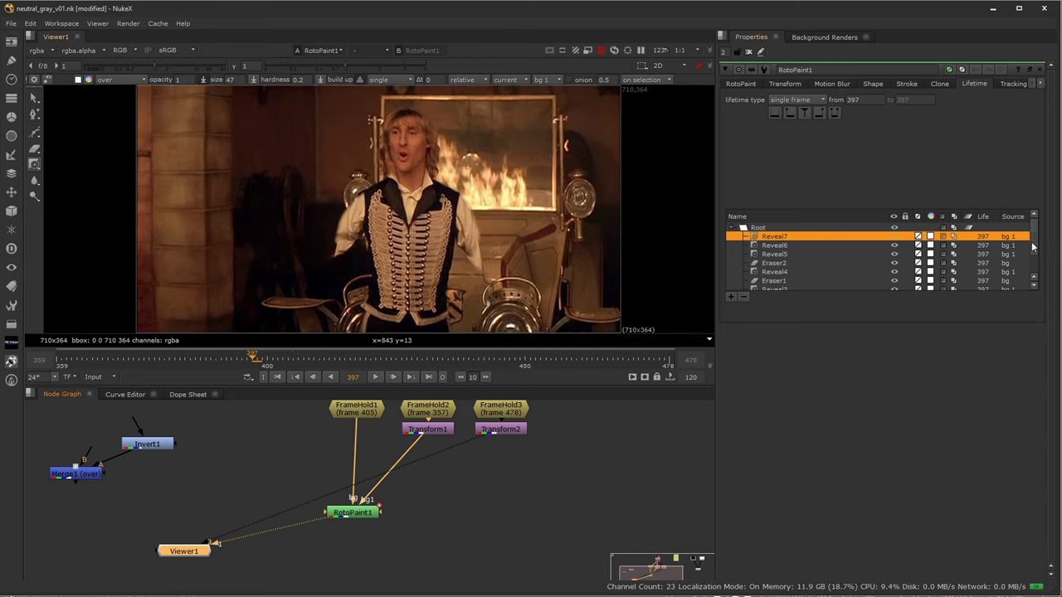
- Select all of RotoPaint1's reveal and eraser strokes and set their lifetime type to all frames
left_click_drag(1032, 249, 1035, 265)
left_click(788, 280, "shift")
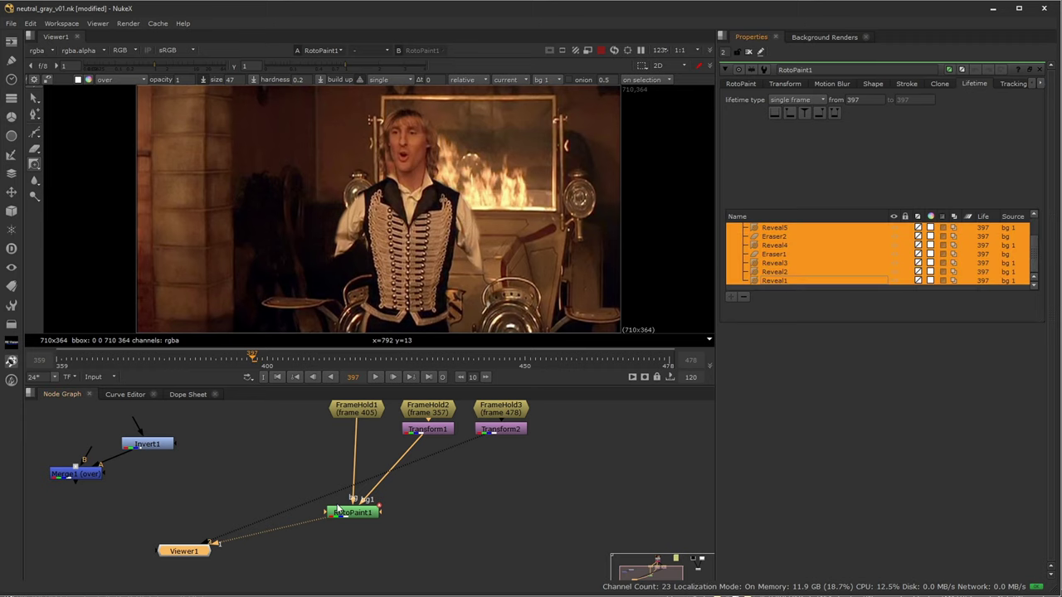
left_click(738, 84)
left_click(964, 83)
left_click(821, 105)
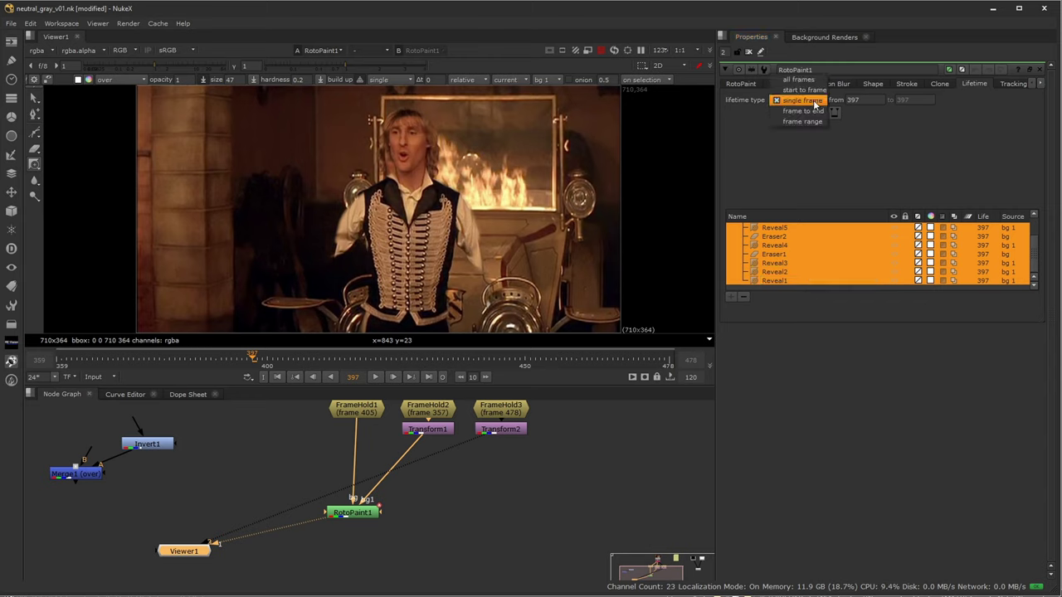
left_click(804, 85)
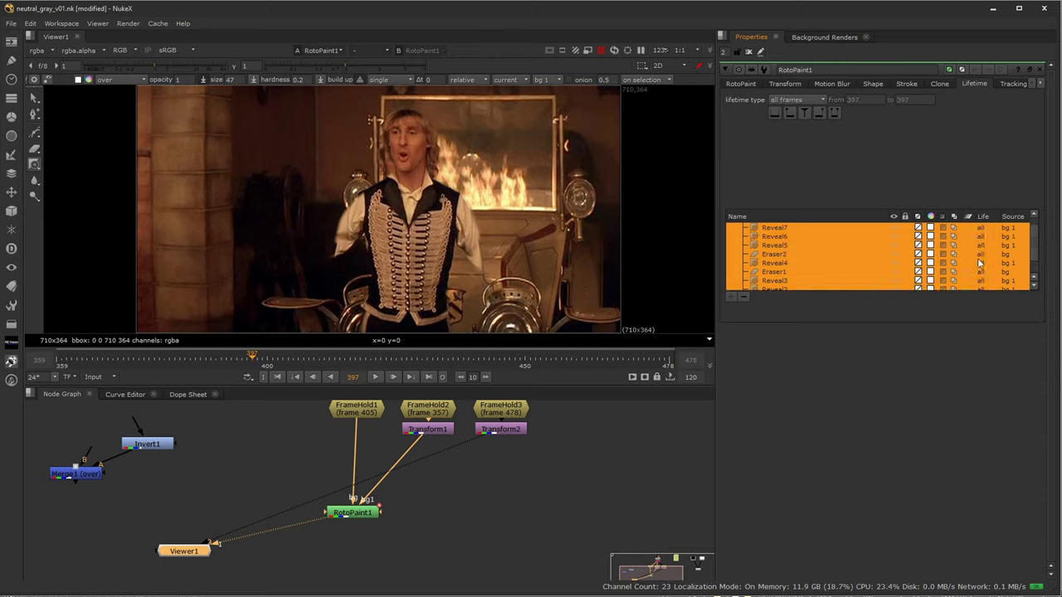
- Scrub the timeline around frame 397 and out to frame 436 to check the paint strokes across frames
left_click_drag(292, 364, 315, 347)
left_click_drag(204, 356, 258, 349)
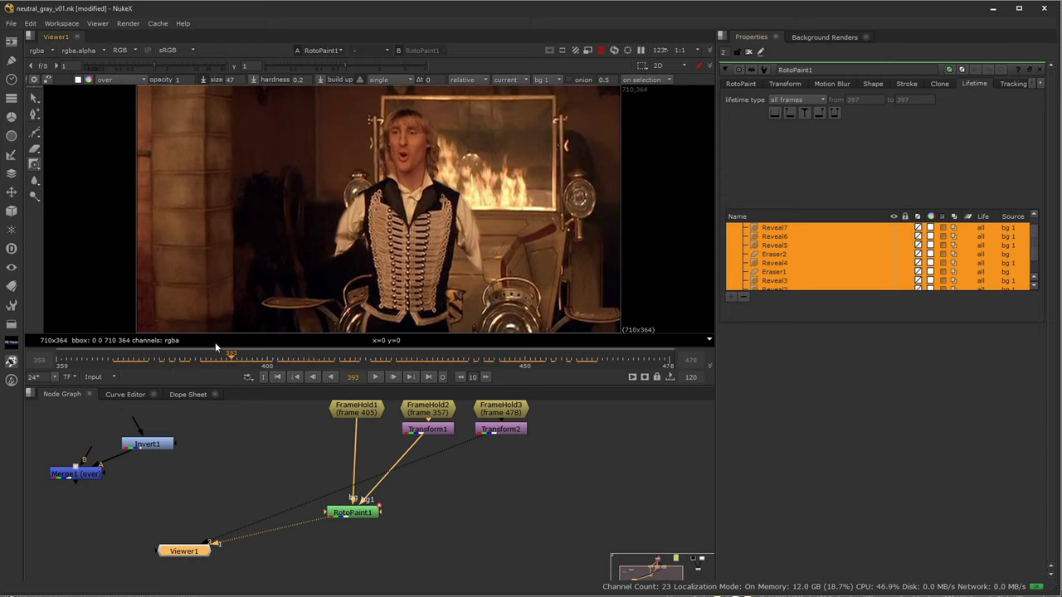
left_click_drag(350, 365, 315, 366)
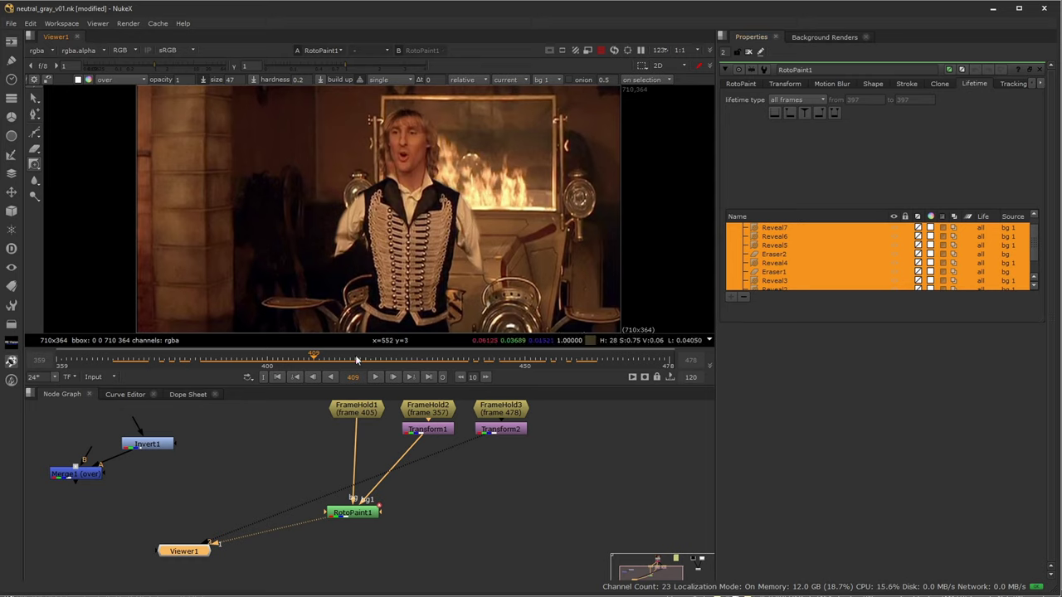
left_click(453, 357)
- Add a second RotoPaint node below RotoPaint1 and connect its bg1 input to Transform2
middle_click_drag(458, 489, 424, 503)
left_click(327, 517)
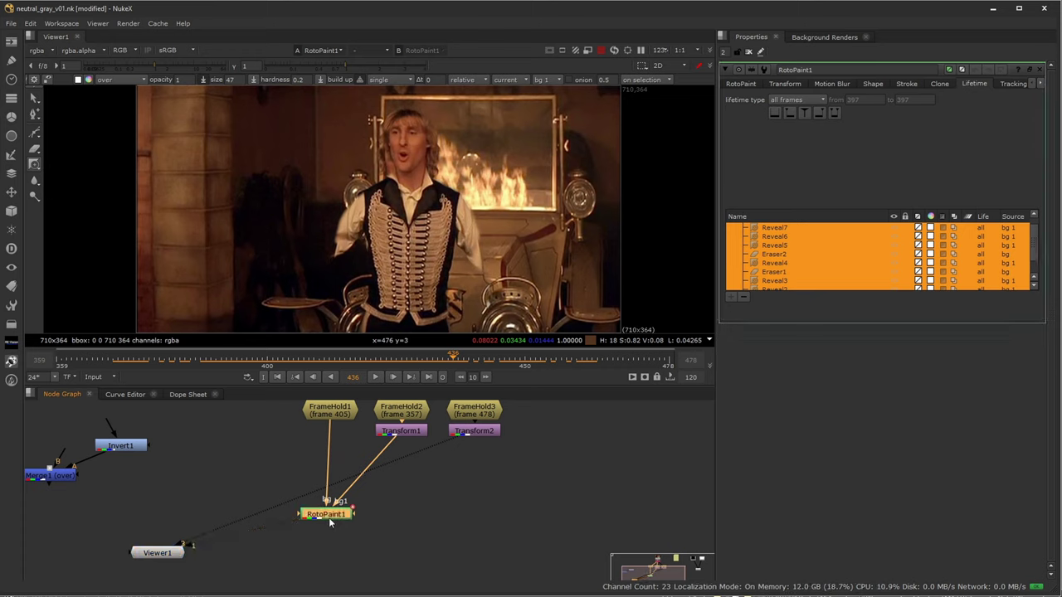
key("p")
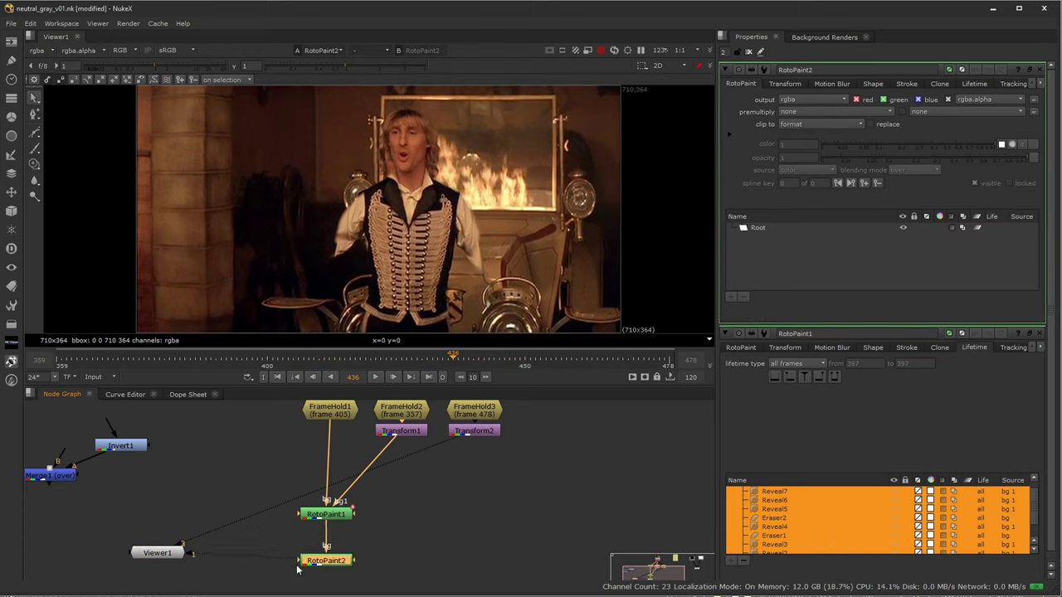
left_click_drag(296, 564, 474, 440)
left_click_drag(345, 562, 347, 569)
- Flip between Transform2 and RotoPaint1 in the viewer to examine which parts of the arms and carriage need revealing from frame 478
left_click(338, 517)
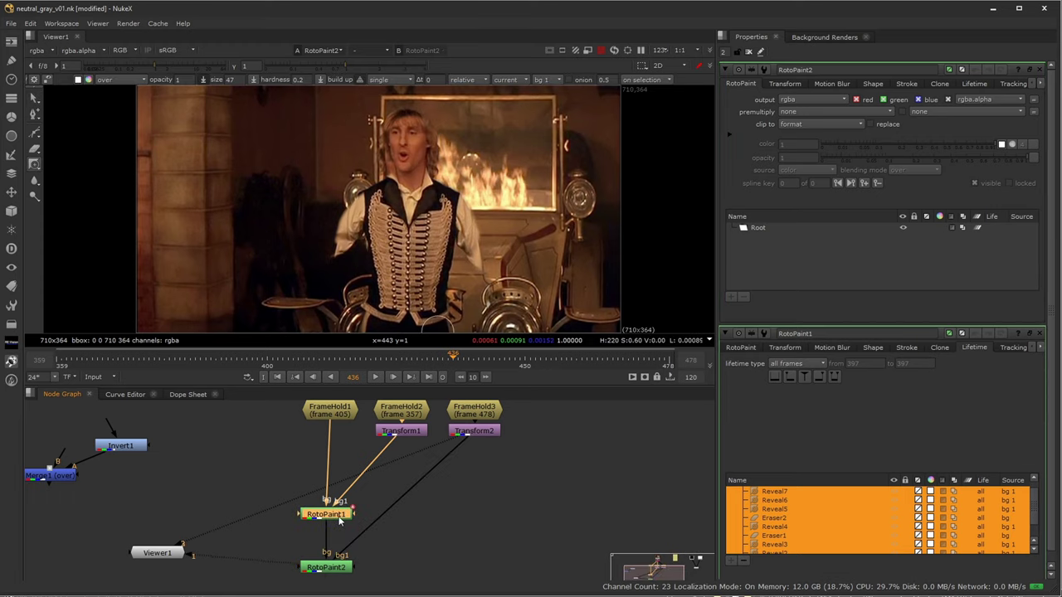
left_click(474, 432)
key("1")
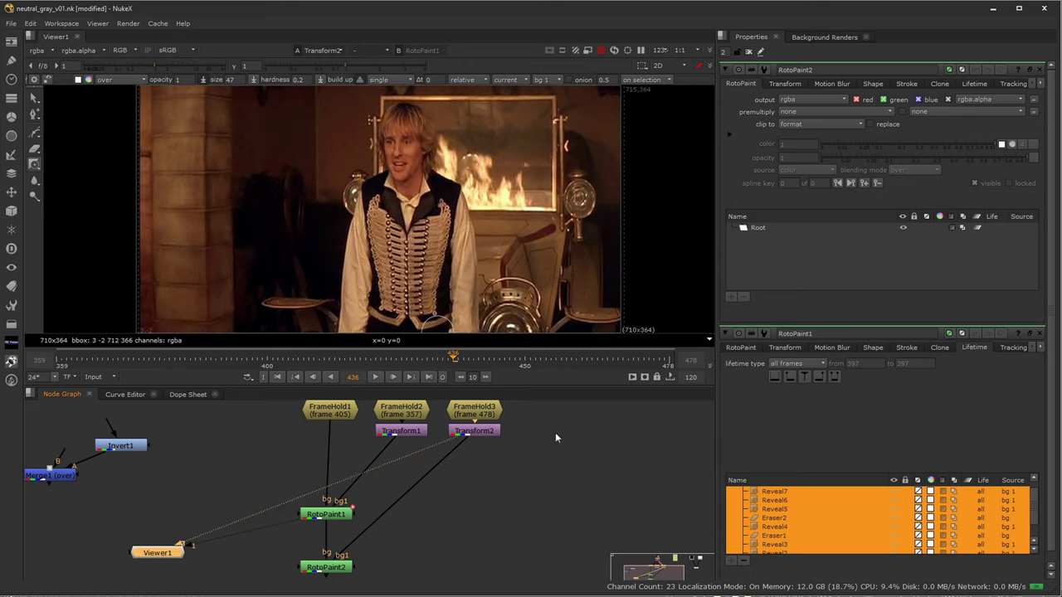
middle_click_drag(554, 432, 550, 497)
key("2")
key("1")
key("2")
key("1")
key("1")
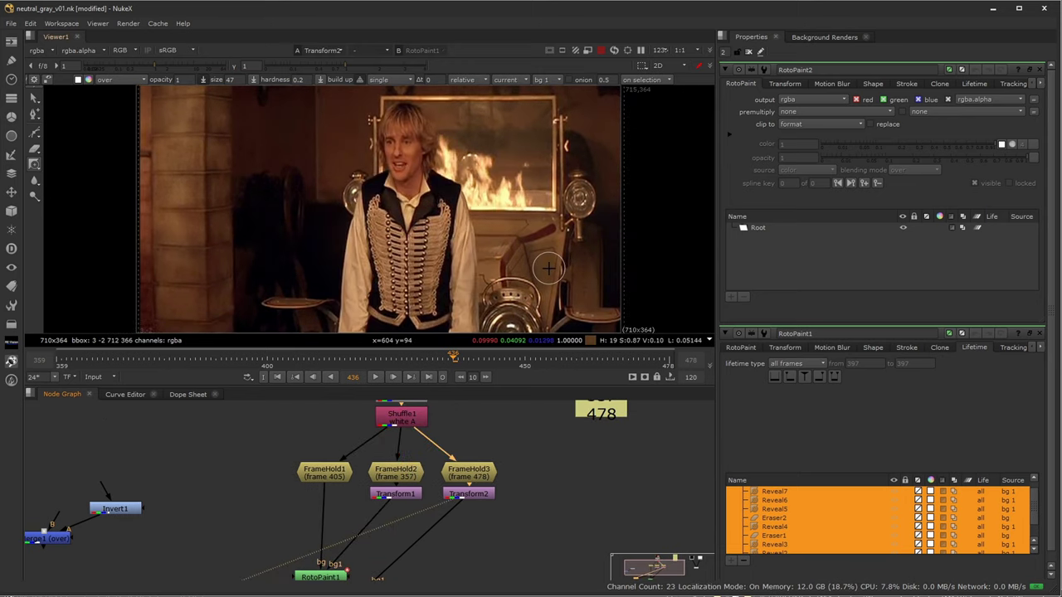
key("2")
key("1")
key("2")
key("1")
key("2")
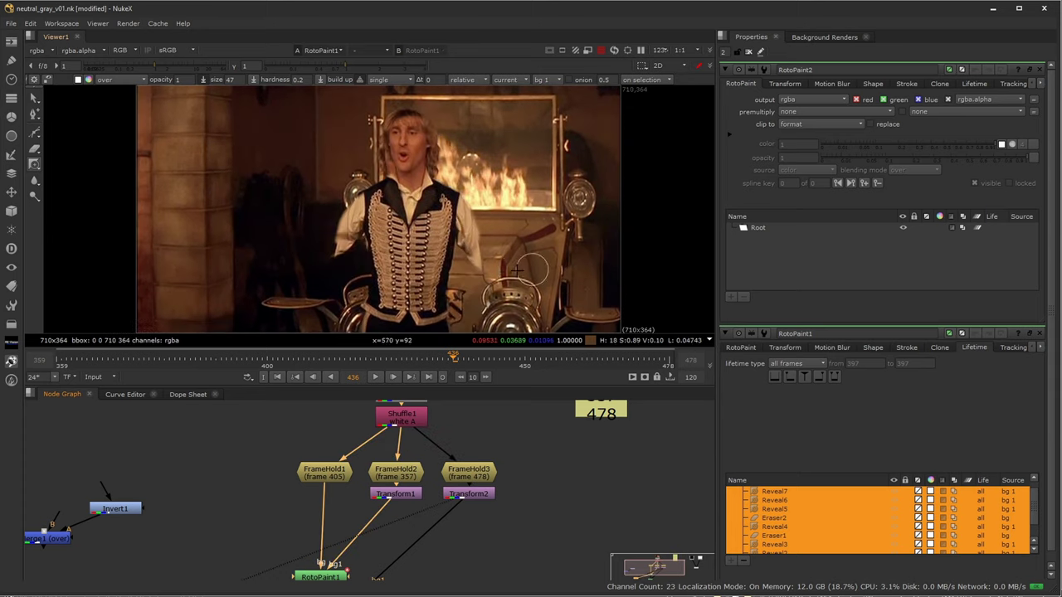
key("1")
key("2")
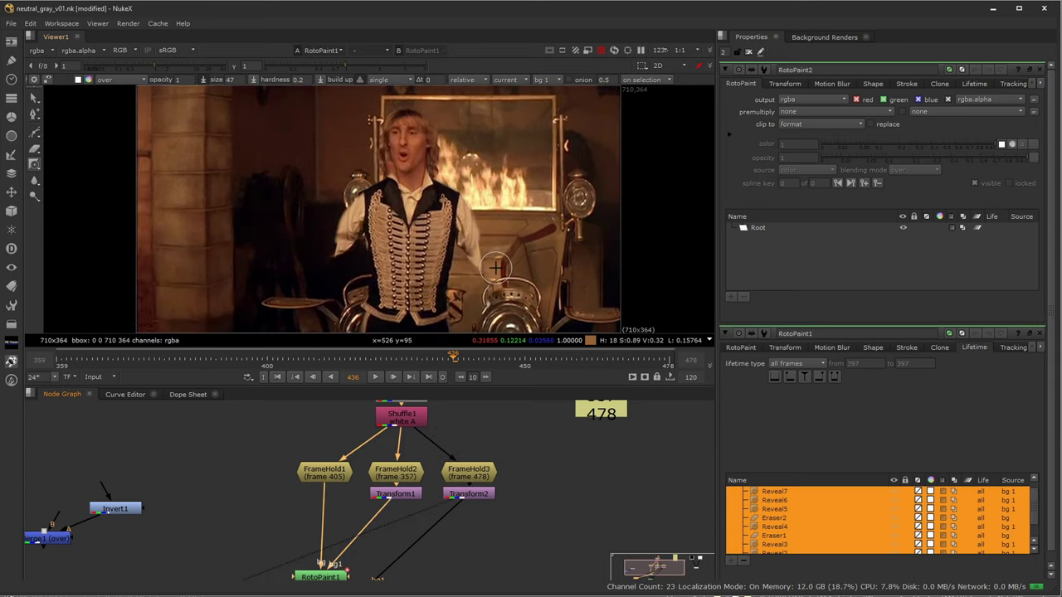
- Compare RotoPaint1 with the aligned frame 478 again around the two sleeves and the side lamp
key("1")
key("2")
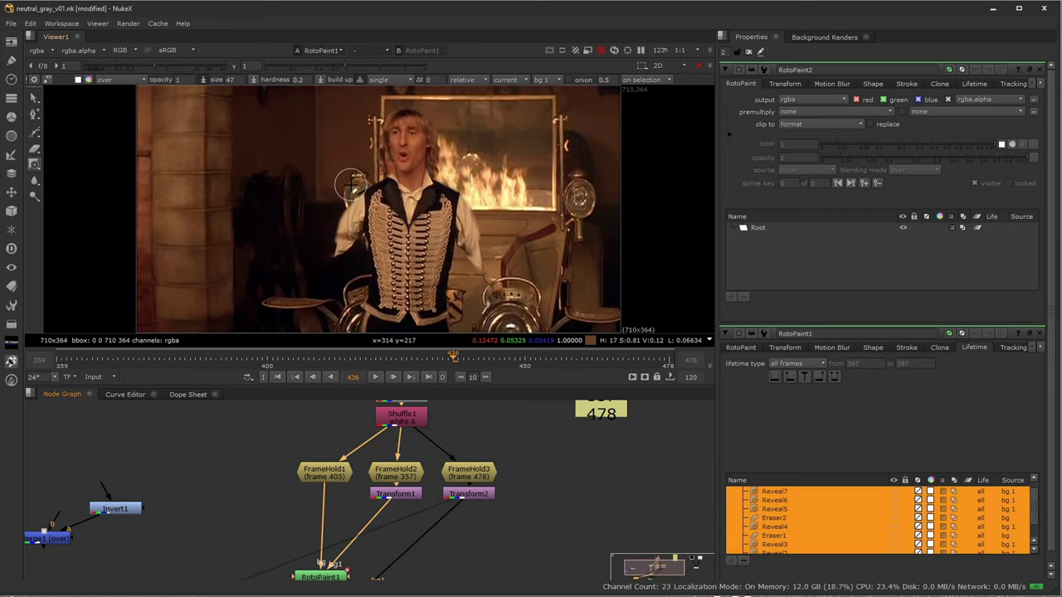
key("1")
key("2")
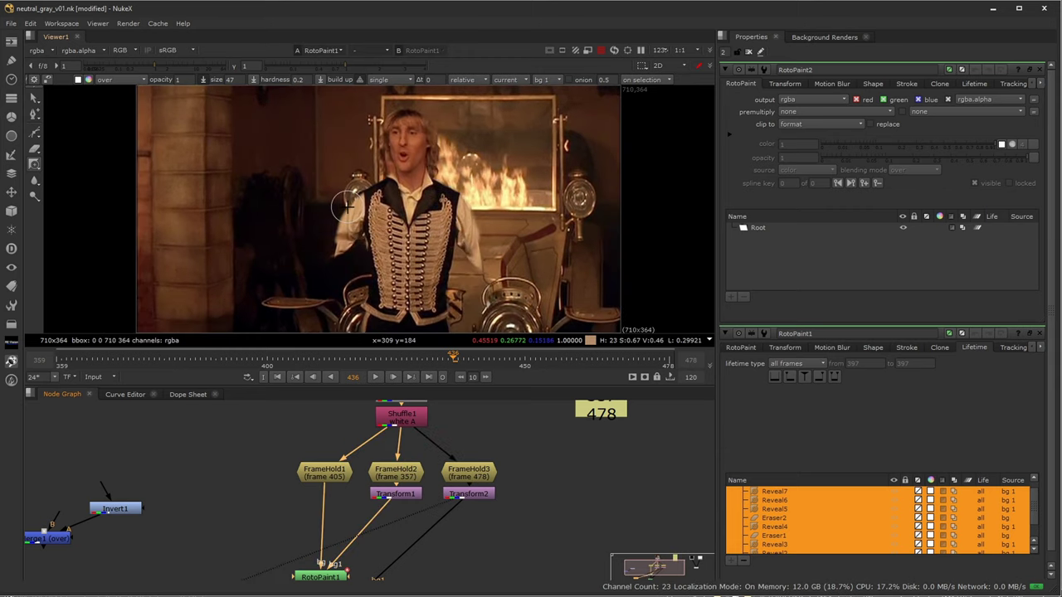
- Show RotoPaint2 in the viewer and close RotoPaint1's properties
middle_click_drag(416, 541, 461, 435)
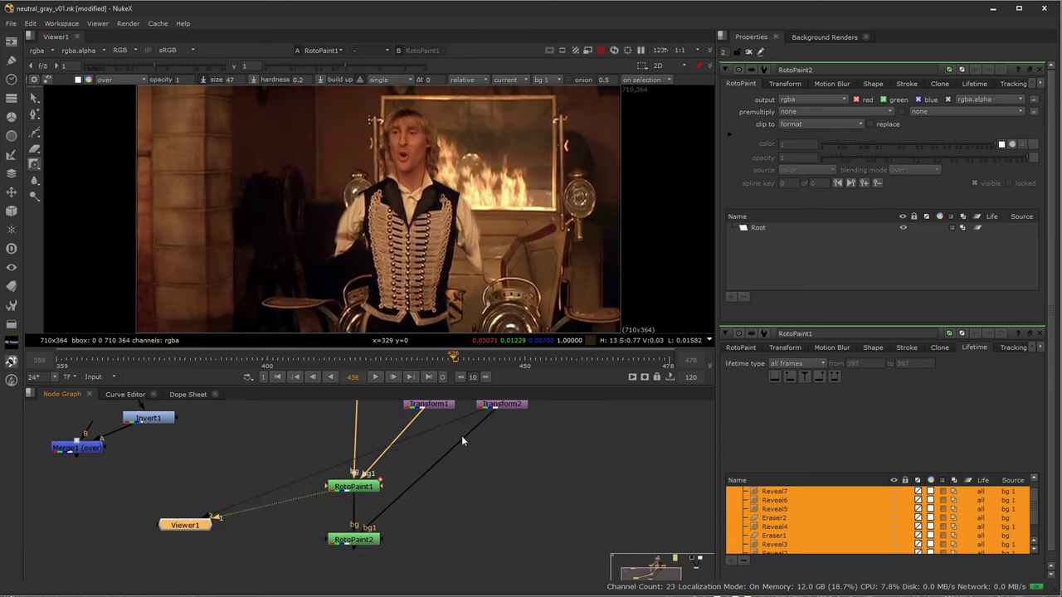
left_click(361, 541)
key("1")
left_click(359, 541)
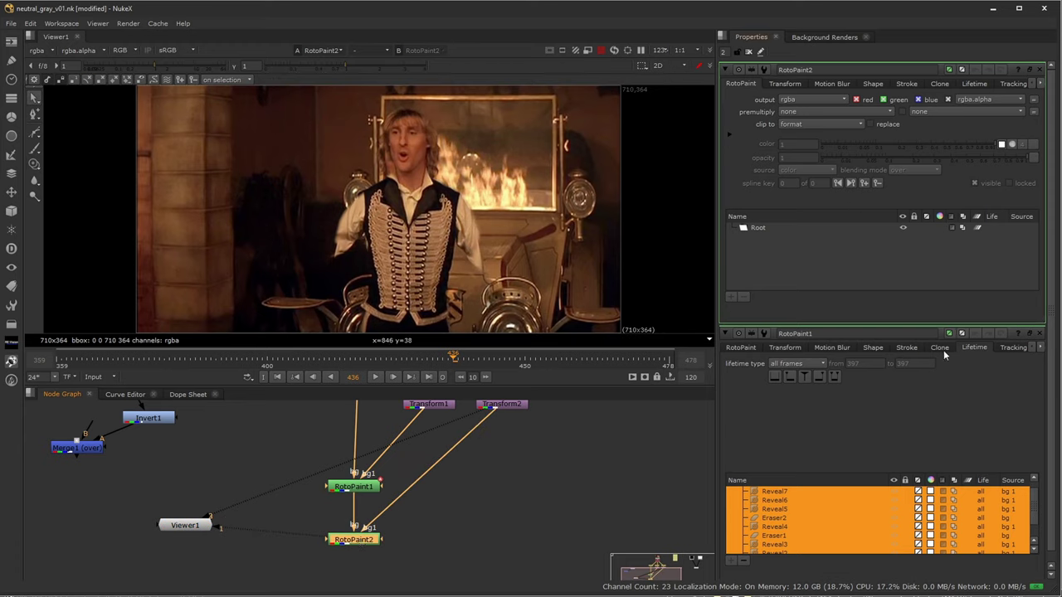
left_click(1040, 334)
- Reveal bg 1 with a size 27.5 brush along the image-left sleeve beside the lamp, and erase a small spot near its cuff
left_click_drag(34, 163, 58, 161)
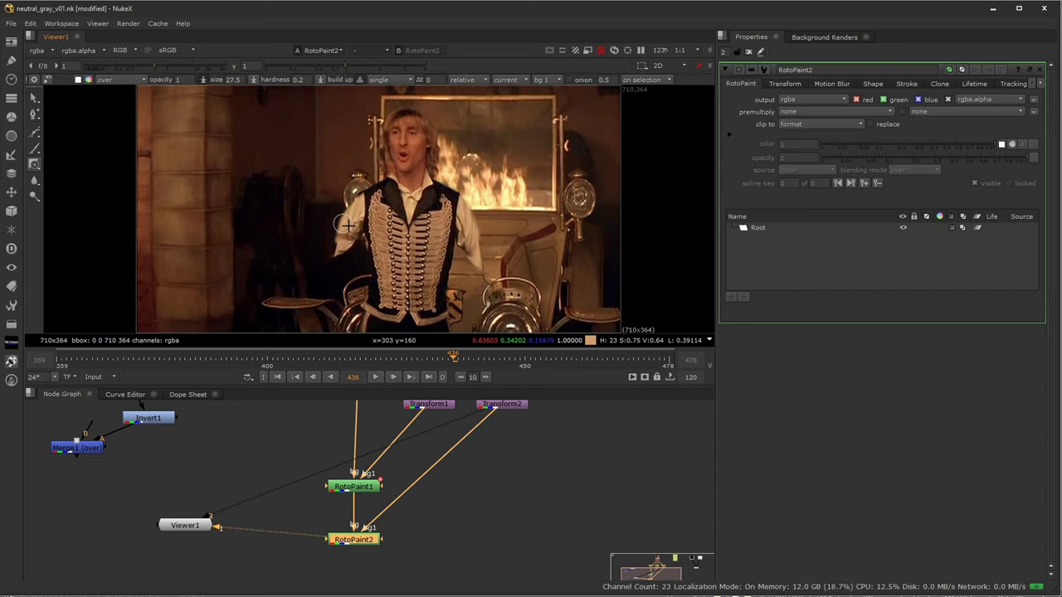
scroll(355, 244, "up", 1)
scroll(355, 244, "up", 3)
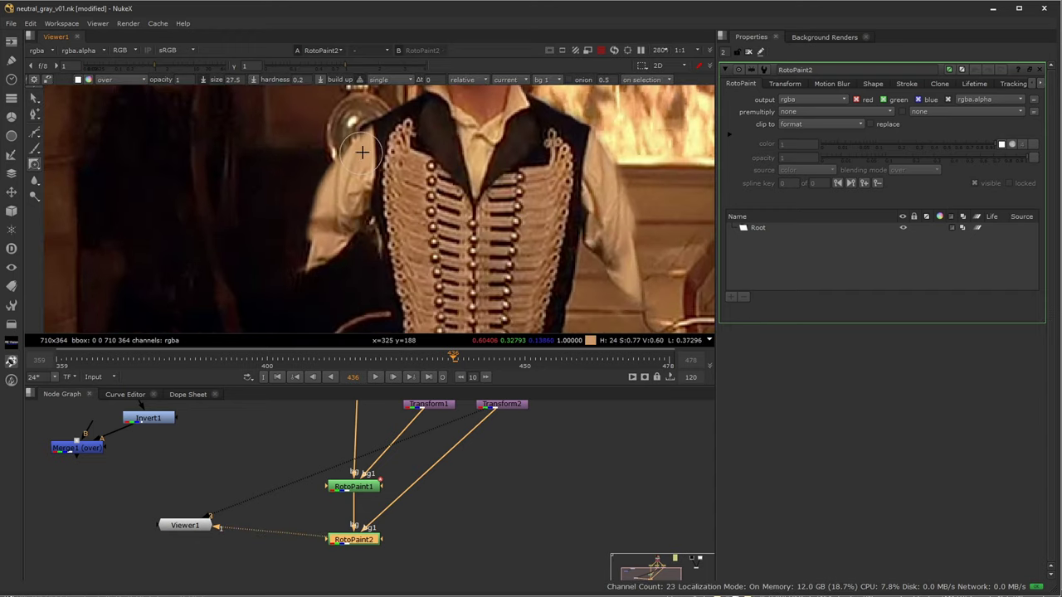
scroll(372, 234, "down", 1)
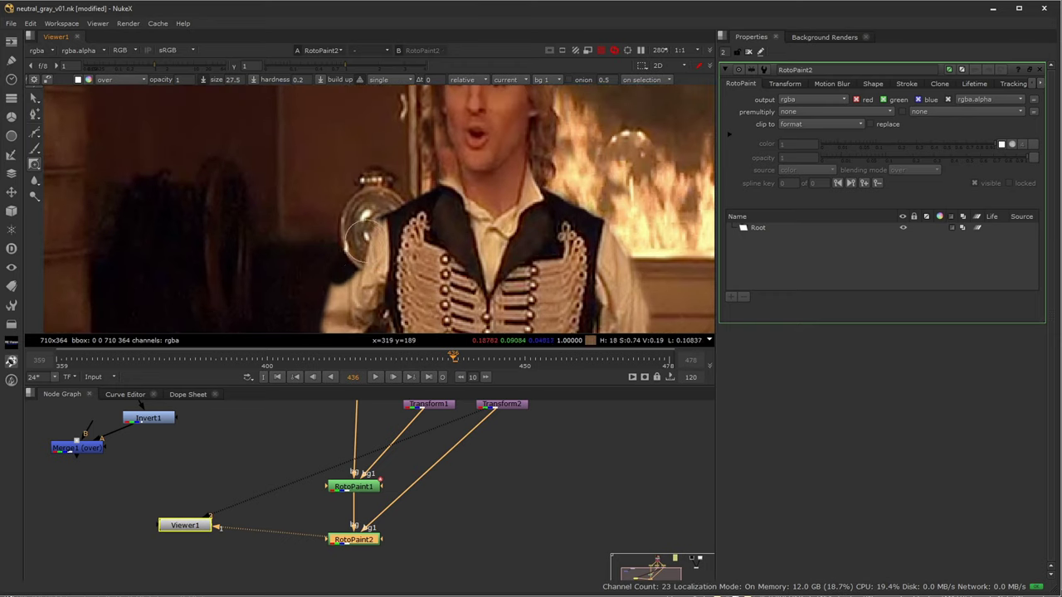
left_click_drag(380, 216, 308, 289)
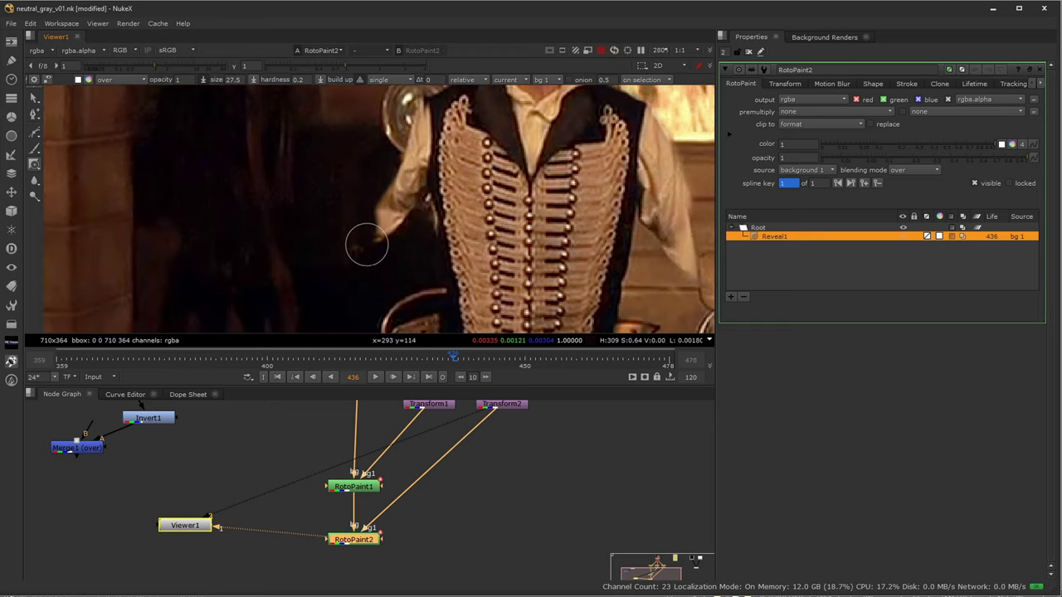
left_click_drag(380, 217, 383, 171)
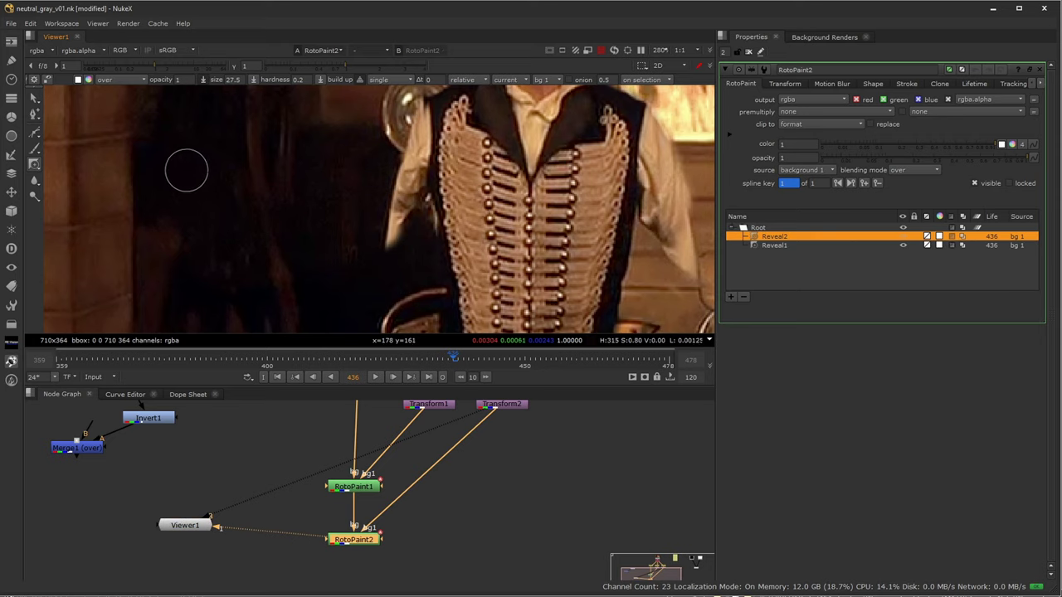
key("n")
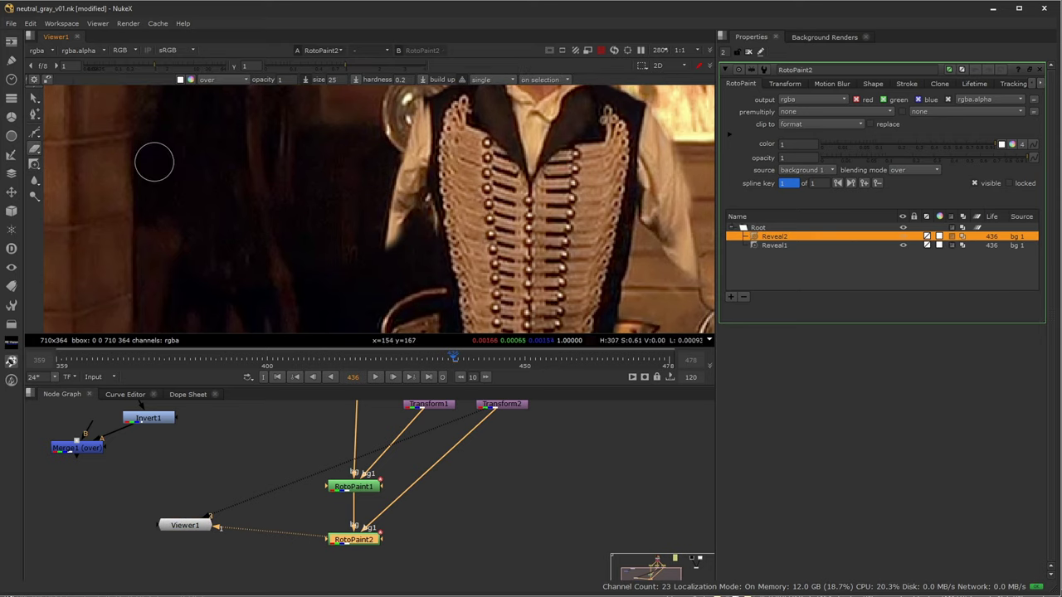
mouse_move(403, 235)
left_mouse_down()
mouse_move(391, 246)
mouse_move(409, 226)
left_mouse_up()
- Reveal bg 1 along the outer edge of the image-right sleeve with the size 27.5 brush
middle_click_drag(581, 204, 368, 237)
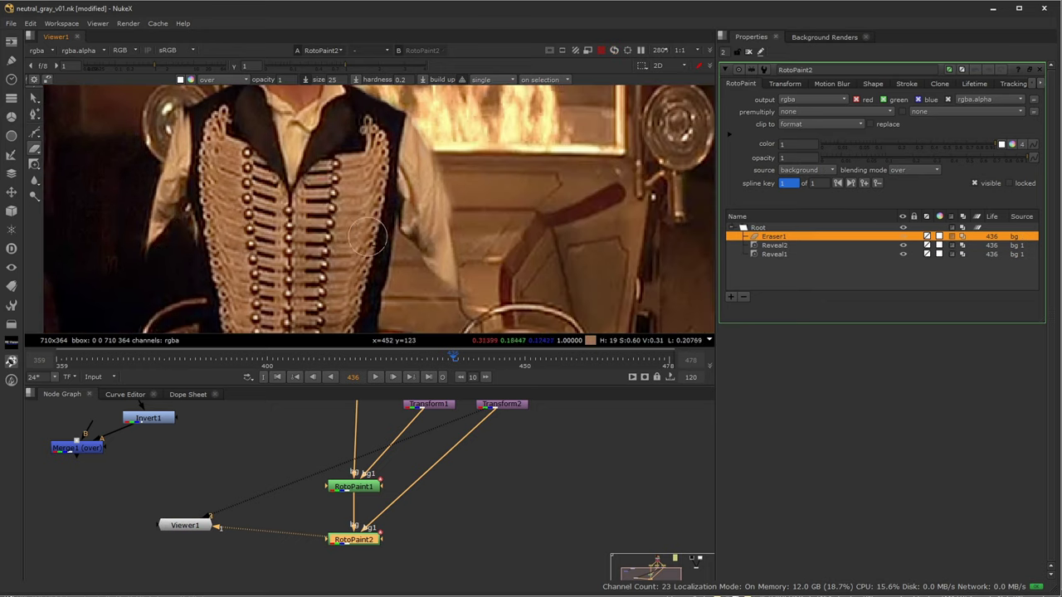
left_click(34, 163)
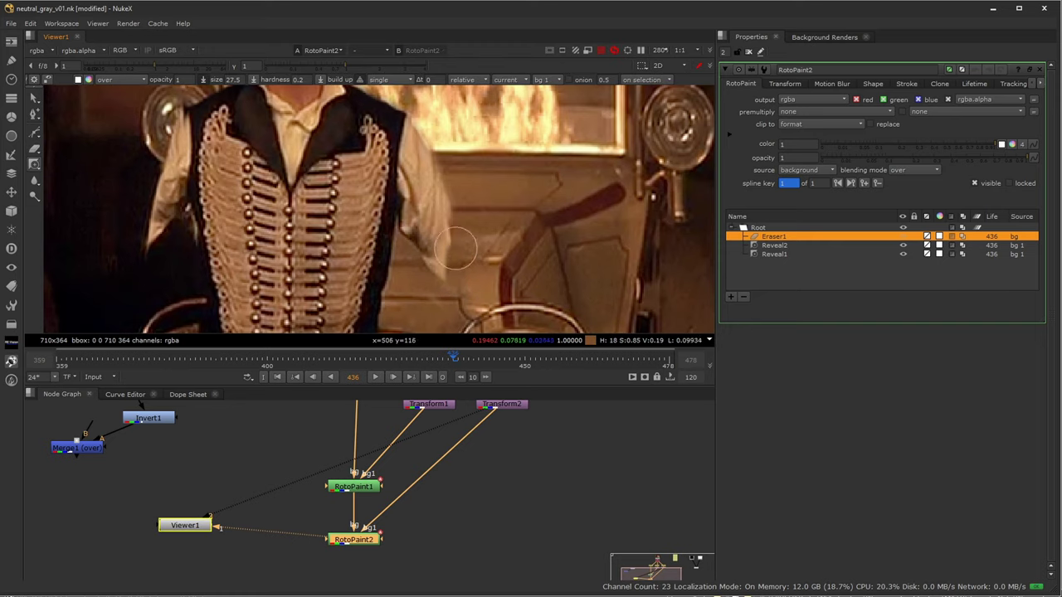
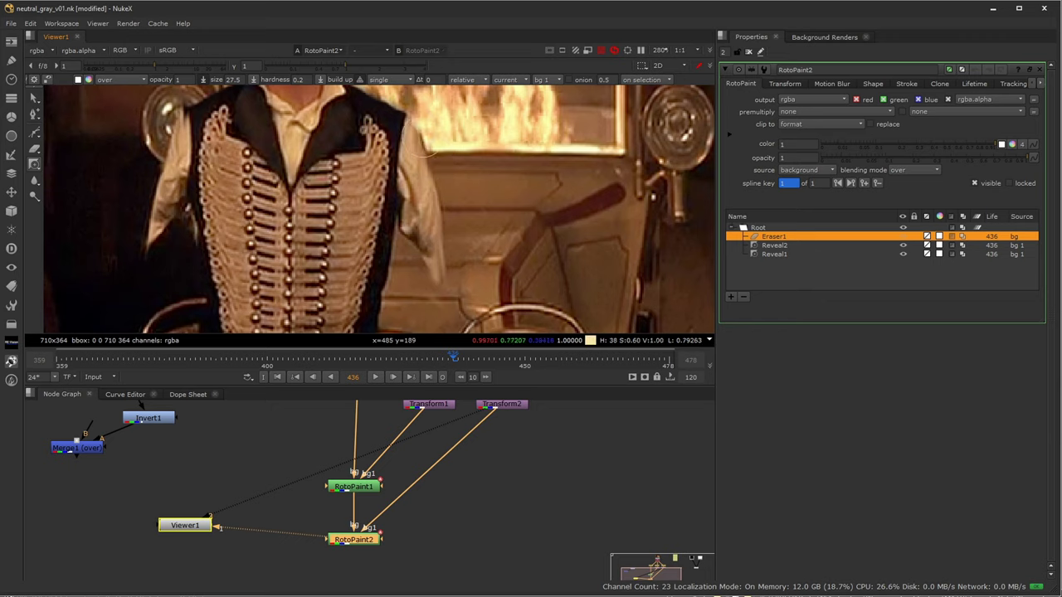
left_click_drag(408, 127, 454, 168)
- Paint several reveal strokes from bg 1 over the actor's forehead and eyes
middle_click_drag(461, 151, 486, 194)
middle_click_drag(450, 113, 470, 192)
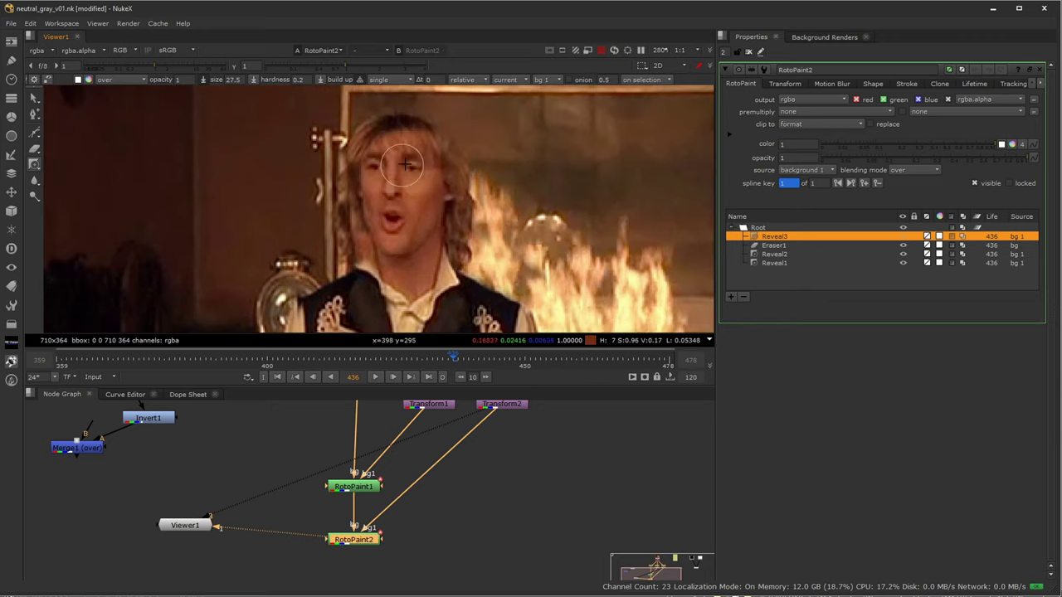
mouse_move(415, 167)
left_mouse_down()
mouse_move(377, 170)
mouse_move(407, 183)
mouse_move(393, 202)
mouse_move(406, 183)
left_mouse_up()
left_click(405, 182)
scroll(514, 214, "down", 5)
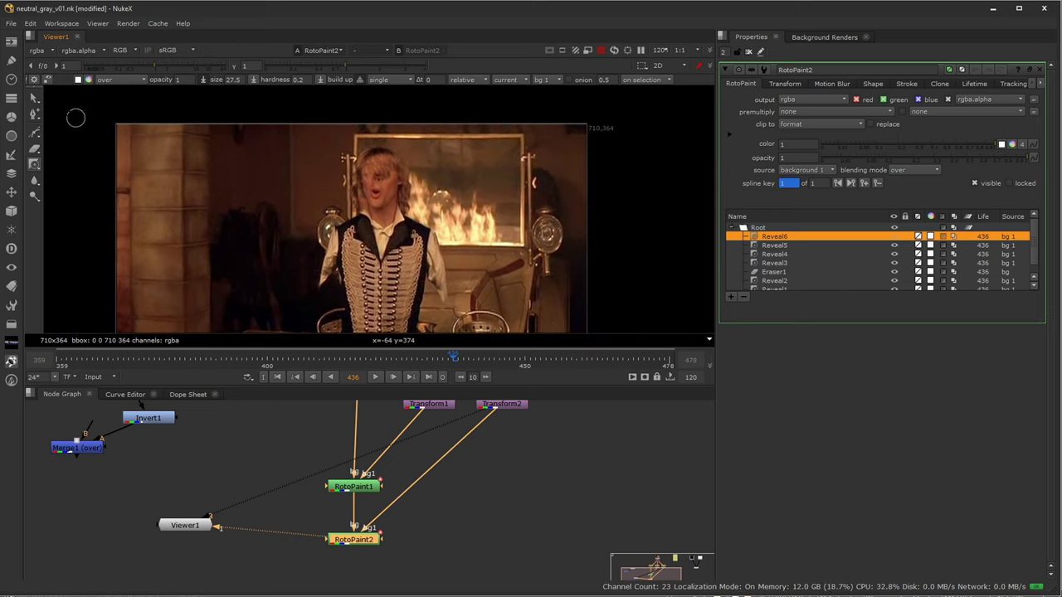
- Deselect the paint strokes, and assign FrameHold1 to viewer input 1 and RotoPaint2 to viewer input 2
left_click(34, 98)
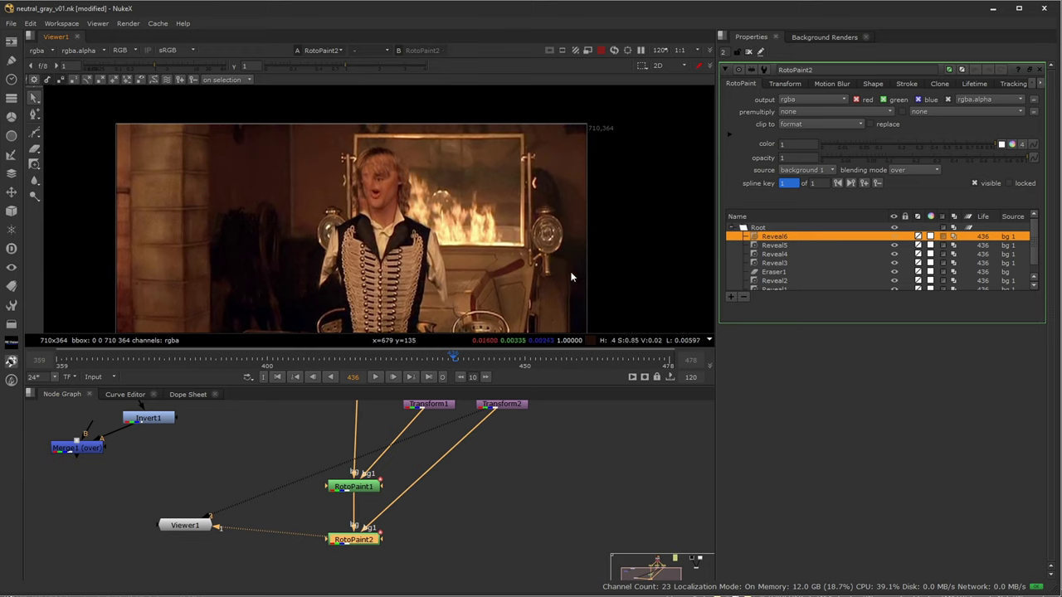
left_click(586, 252)
key("f")
middle_click_drag(415, 486, 431, 554)
mouse_move(422, 445)
middle_mouse_down()
mouse_move(417, 495)
mouse_move(421, 432)
middle_mouse_up()
left_click(449, 445)
left_click(382, 499)
key("1")
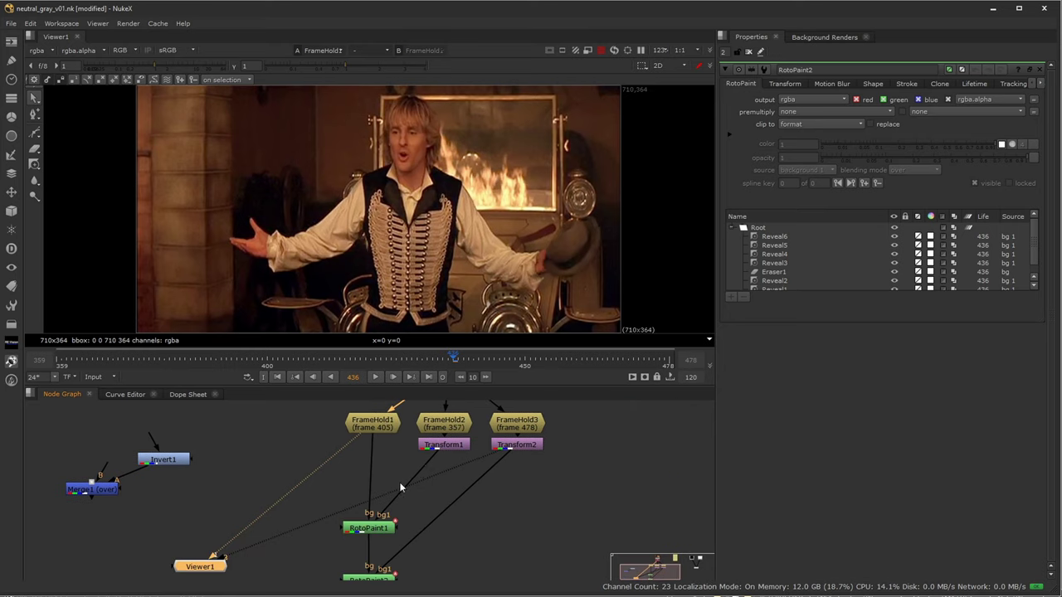
middle_click_drag(420, 537, 420, 468)
left_click(371, 507)
key("2")
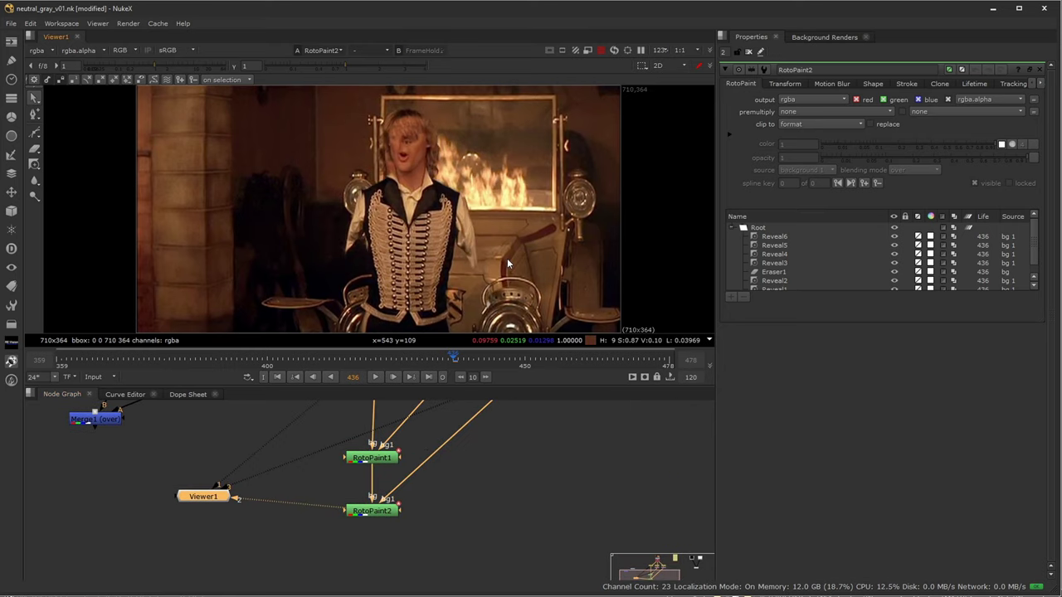
- Flip repeatedly between FrameHold1 and RotoPaint2 in an enlarged viewer to compare the original frame with the painted clean plate
key("space")
key("1")
key("2")
key("1")
key("2")
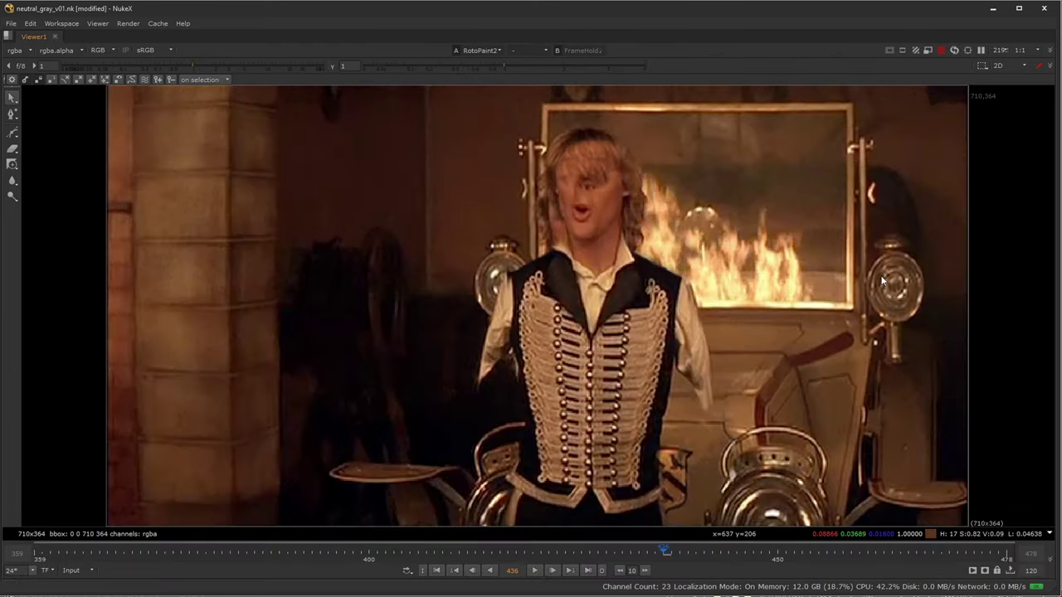
key("1")
key("2")
key("1")
key("2")
key("1")
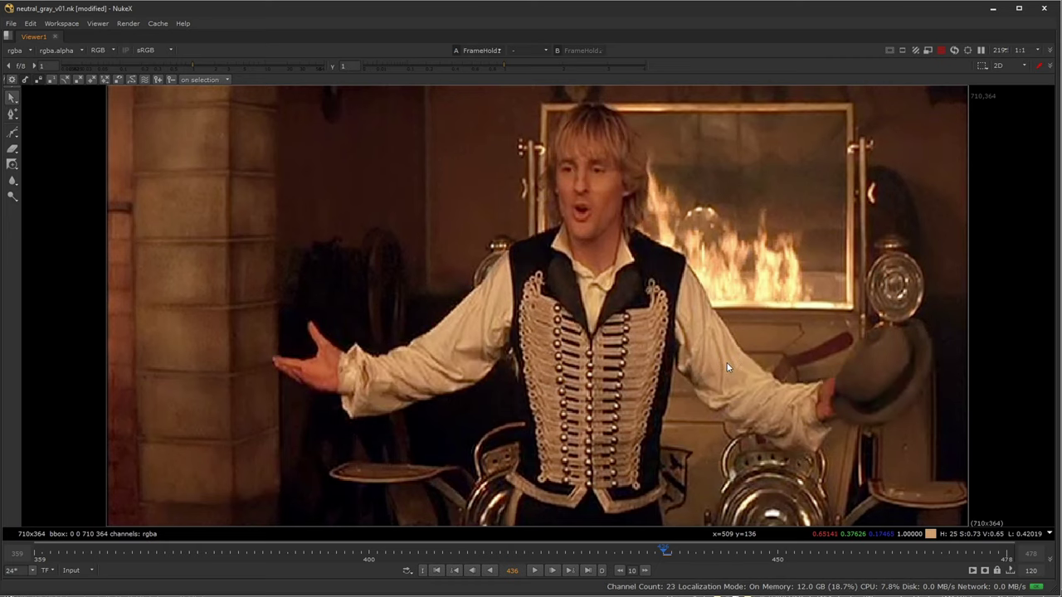
key("2")
key("1")
key("2")
key("1")
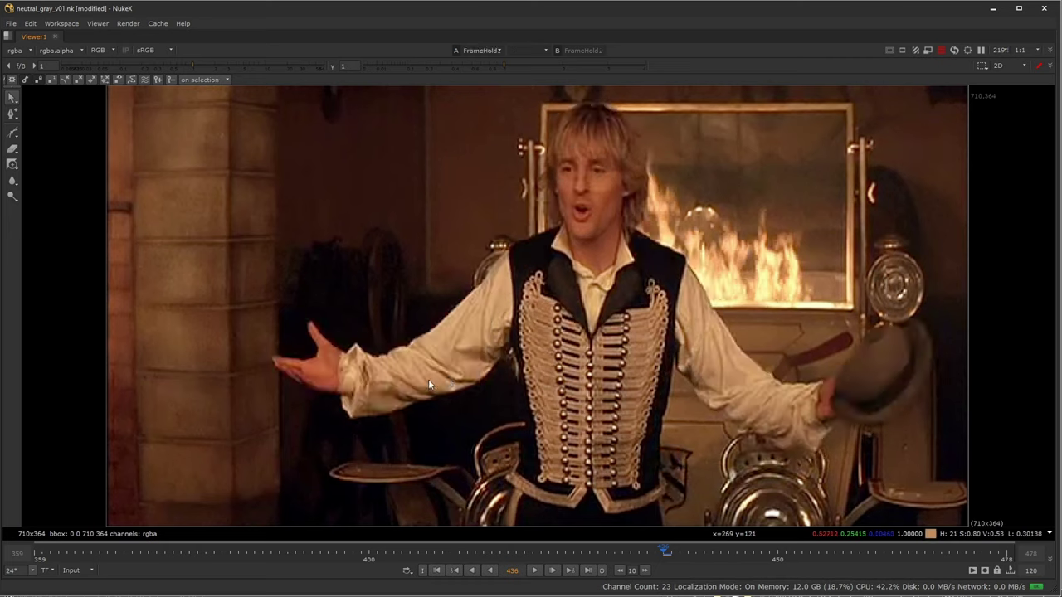
key("2")
key("1")
key("2")
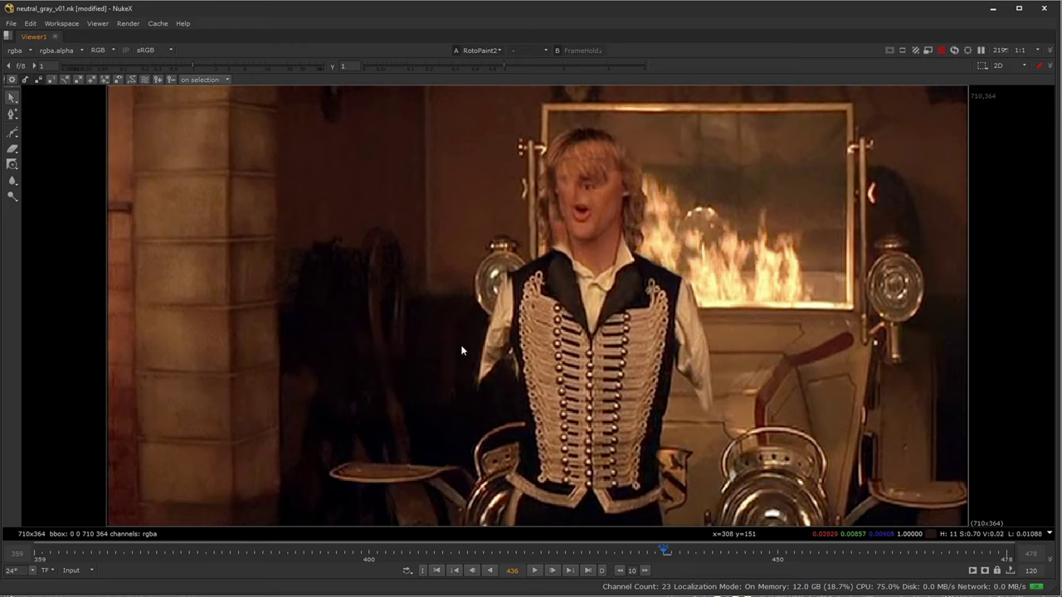
key("1")
key("2")
key("1")
key("2")
key("space")
- Select all of RotoPaint2's reveal and eraser strokes and set their lifetime type to all frames
left_click(370, 511)
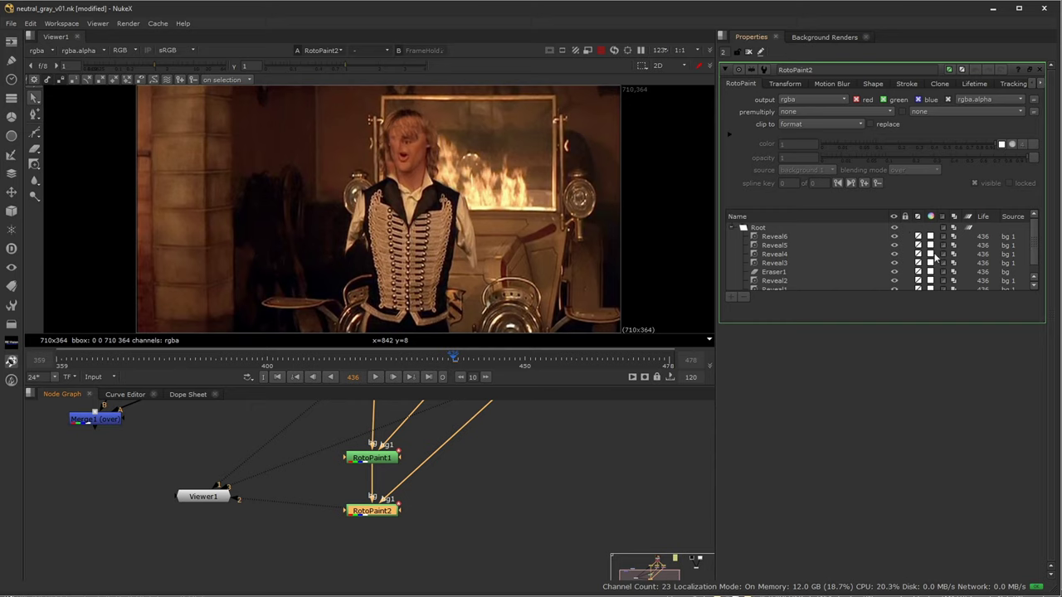
left_click(797, 237)
scroll(795, 235, "down", 1)
left_click(776, 280, "shift")
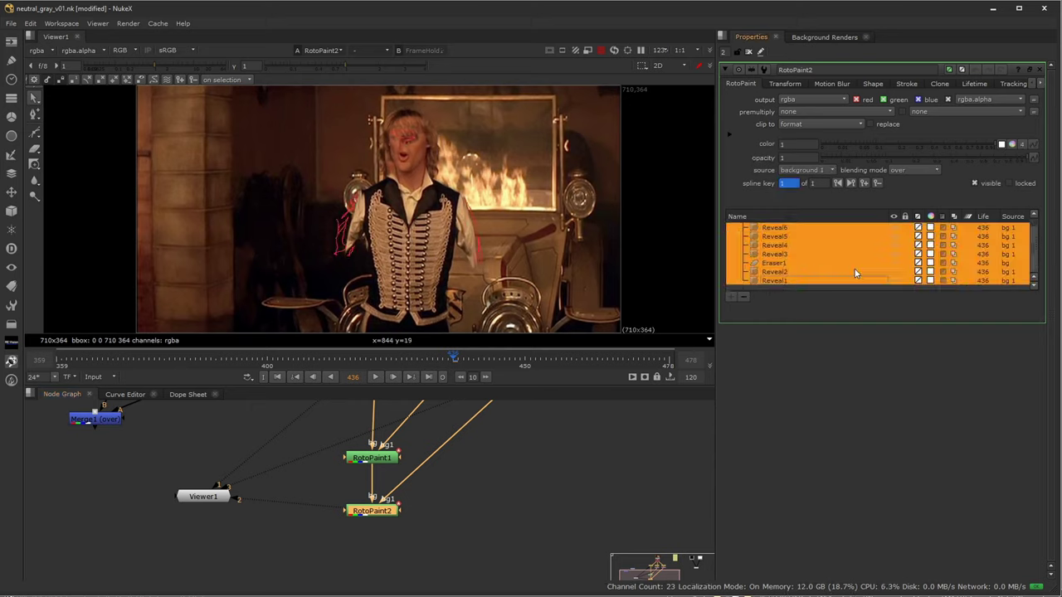
left_click(973, 84)
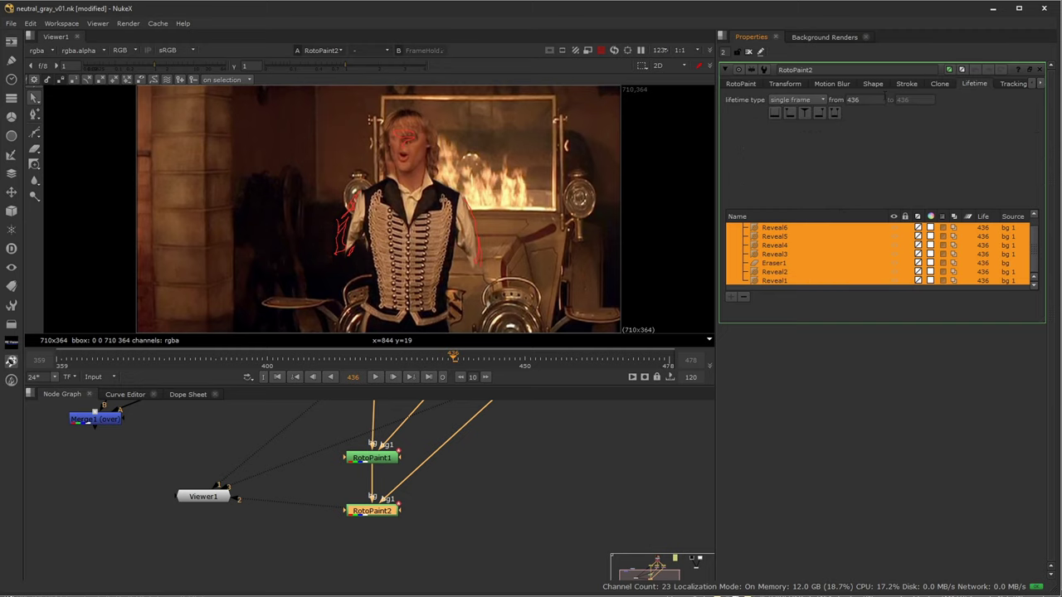
left_click(804, 100)
left_click(803, 86)
left_click(501, 453)
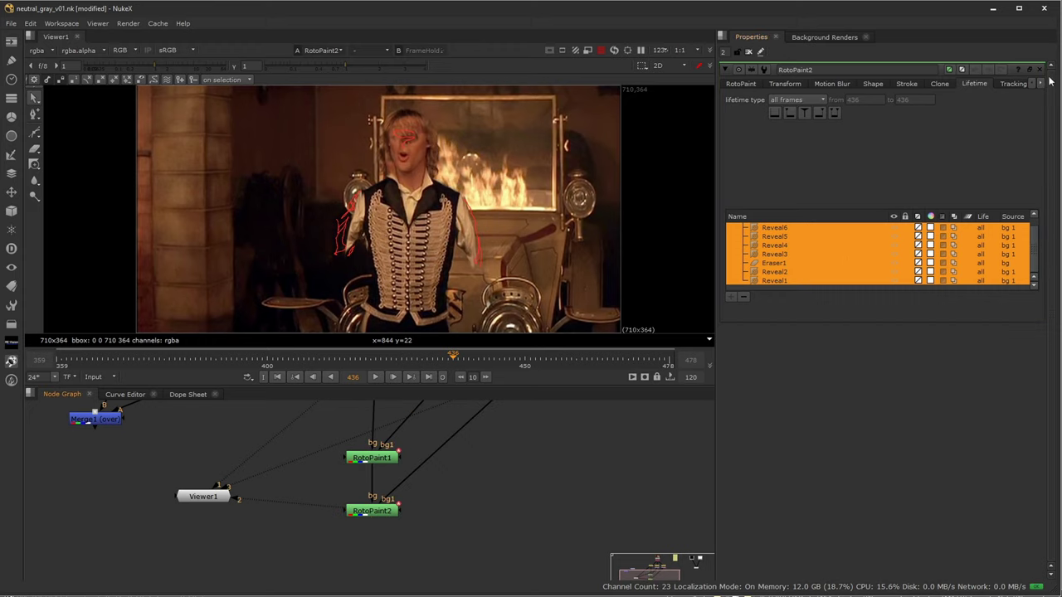
middle_click_drag(544, 440, 474, 555)
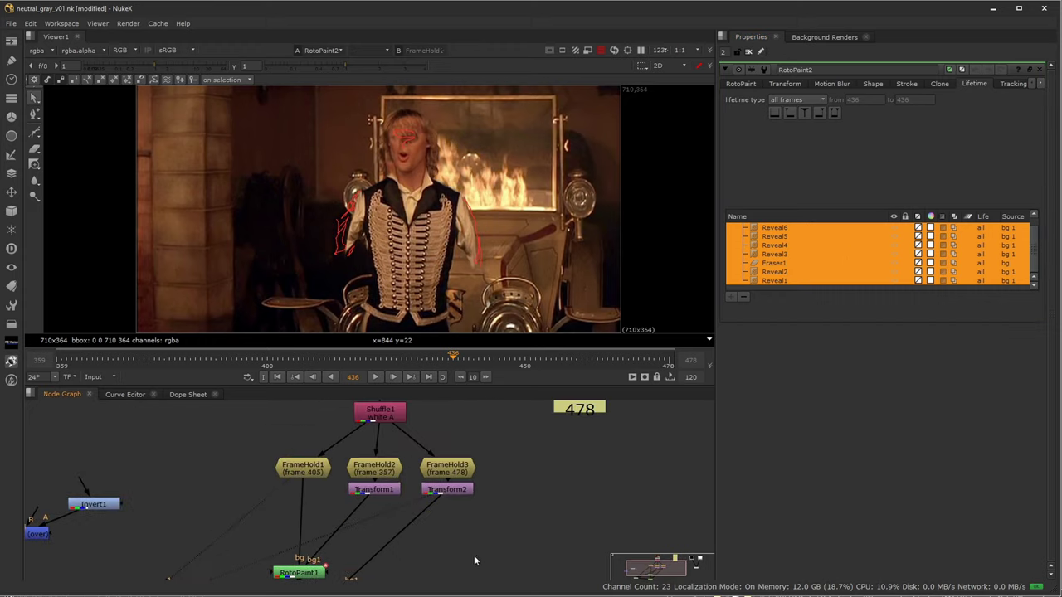
middle_click_drag(553, 468, 540, 562)
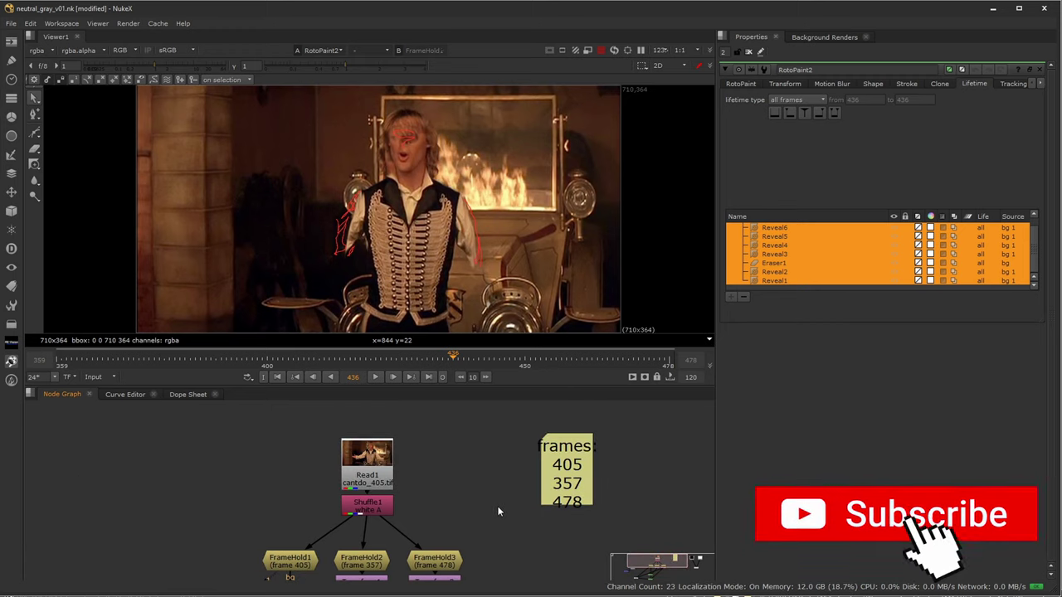
middle_click_drag(475, 543, 520, 448)
middle_click_drag(489, 506, 509, 426)
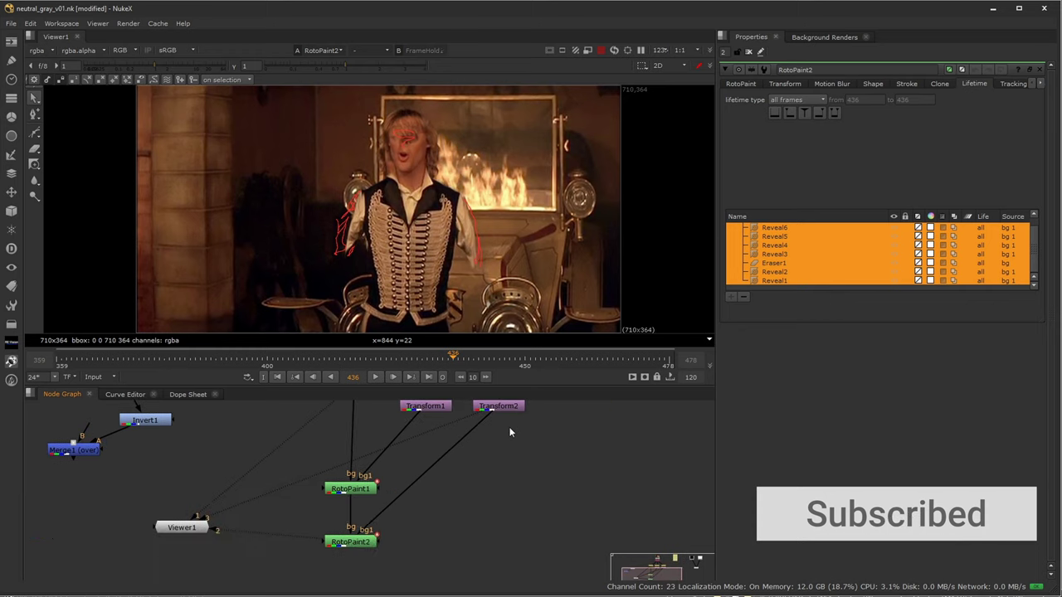